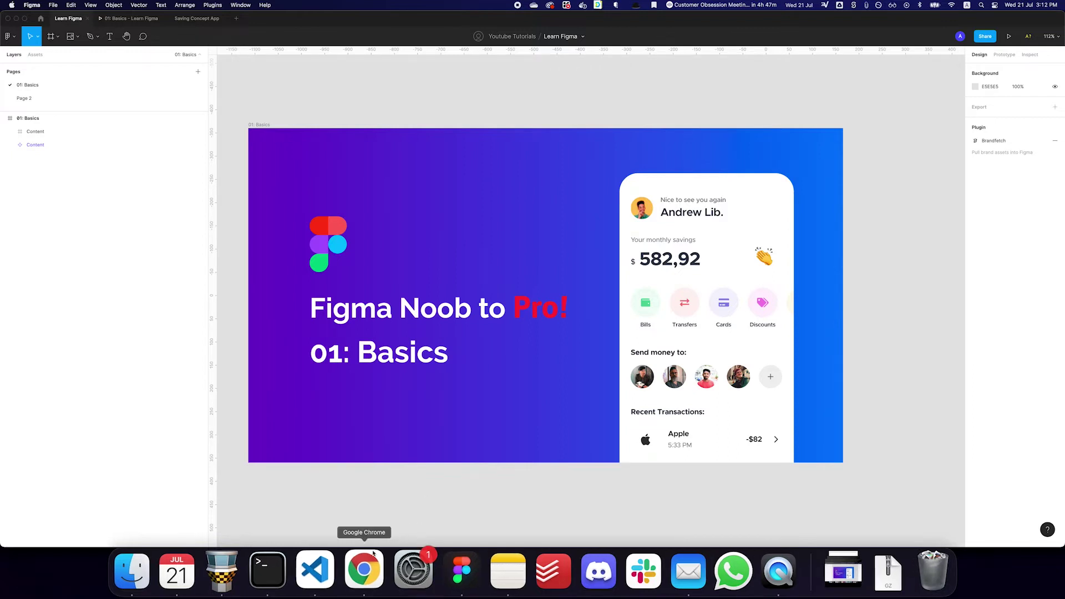
Switch to Chrome and look over the Figma downloads page and its log-in form, closing the form without signing in.
click(364, 570)
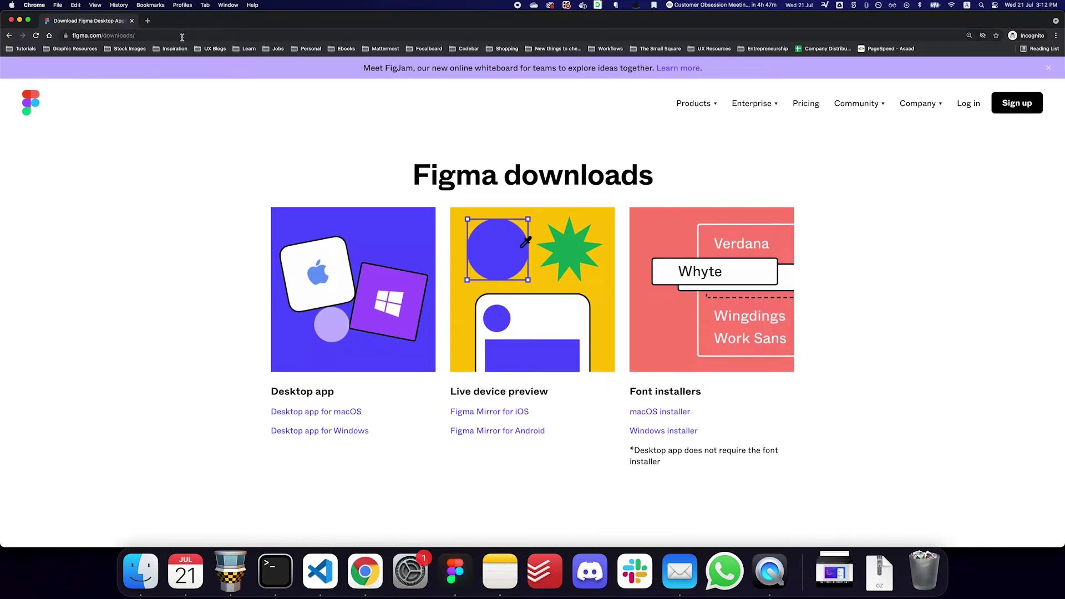
scroll(584, 196, down, 2)
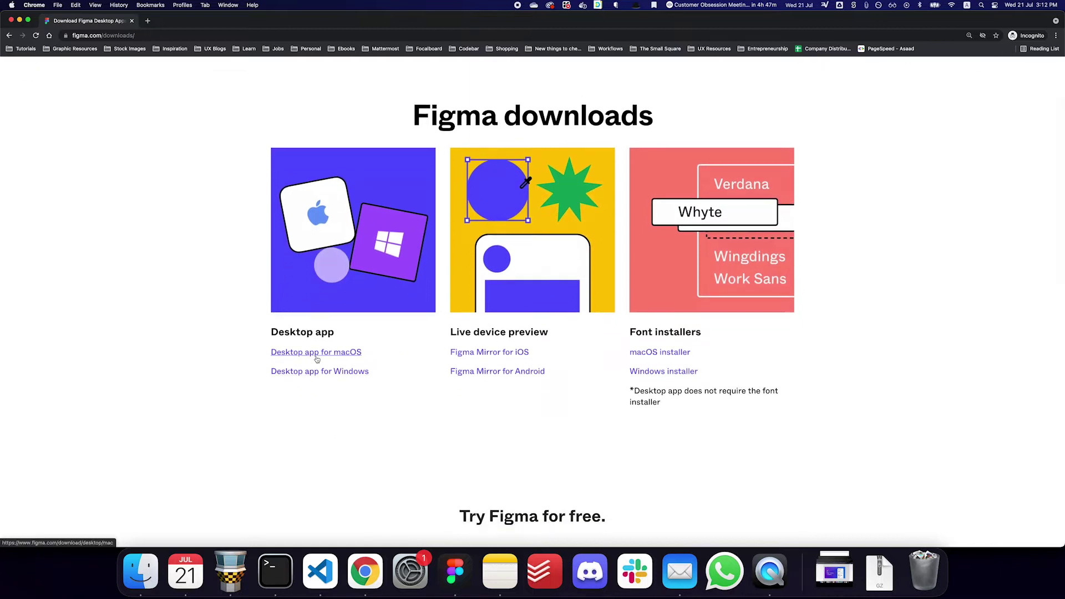
scroll(320, 371, up, 2)
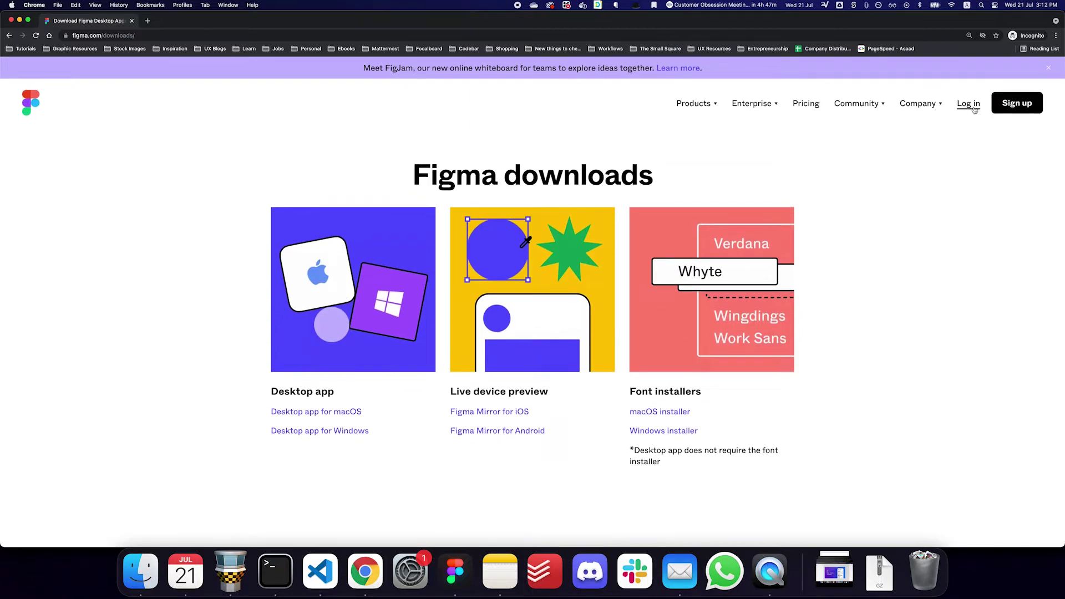
click(968, 104)
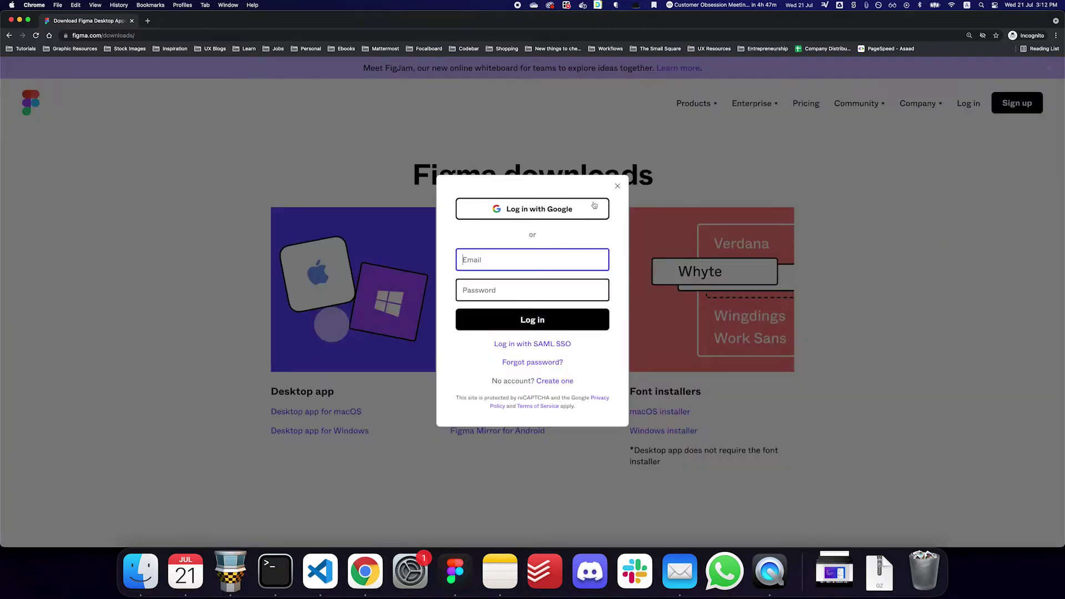
click(618, 187)
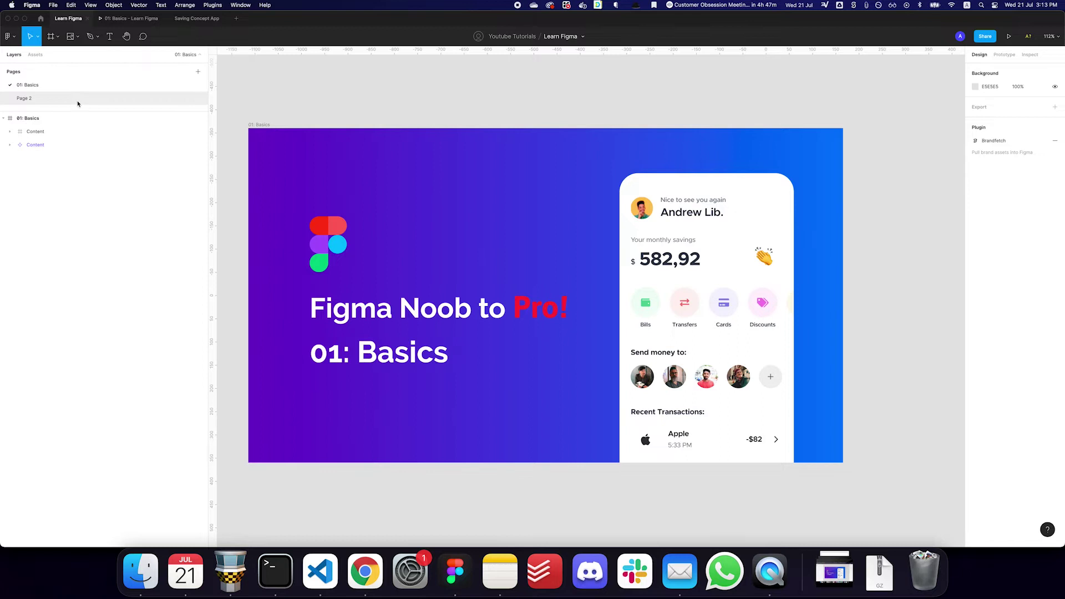
Switch to Figma, view the new-file options in the file browser, and return to the Learn Figma file.
click(41, 18)
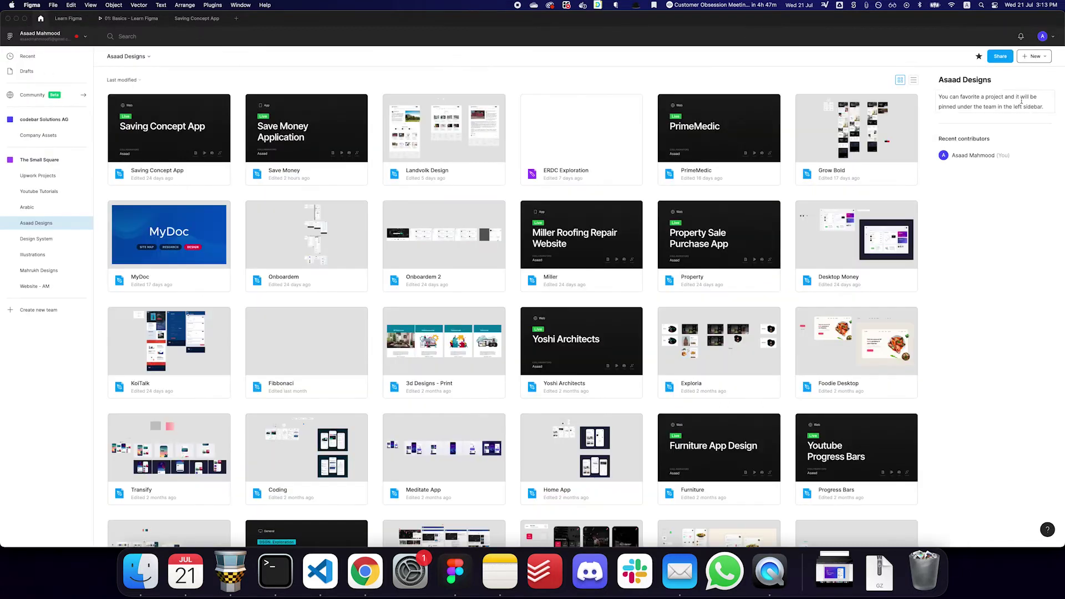
click(1035, 57)
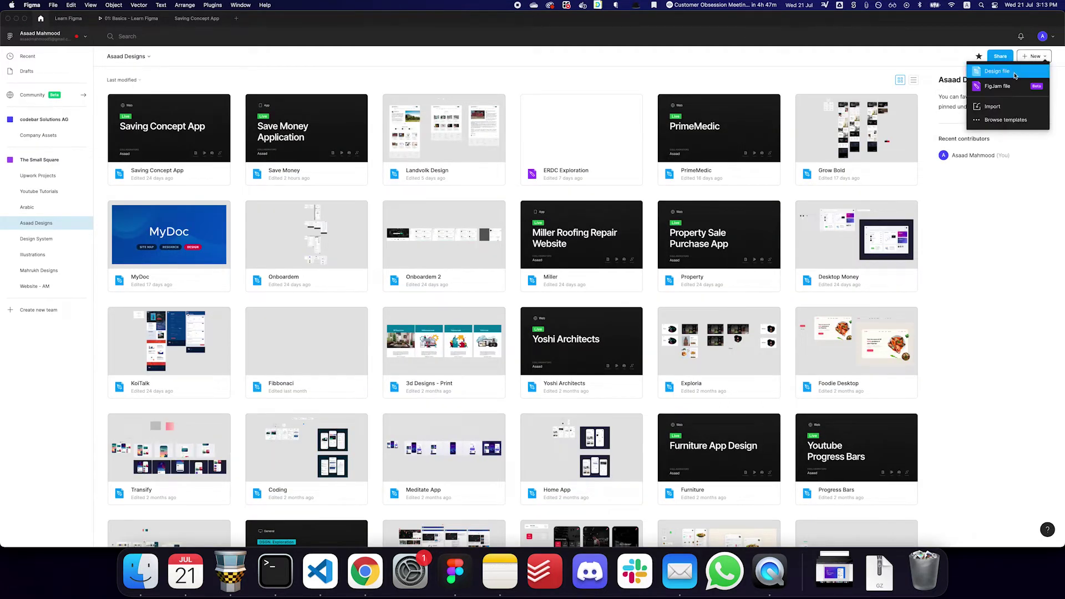
click(69, 18)
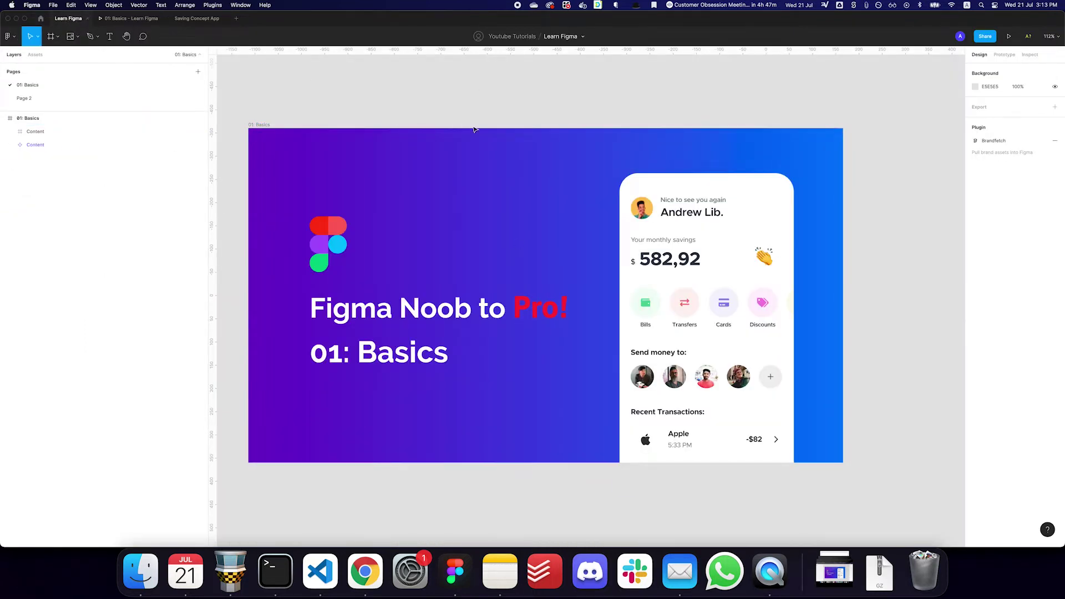
Delete the empty Page 2 from the file.
click(98, 99)
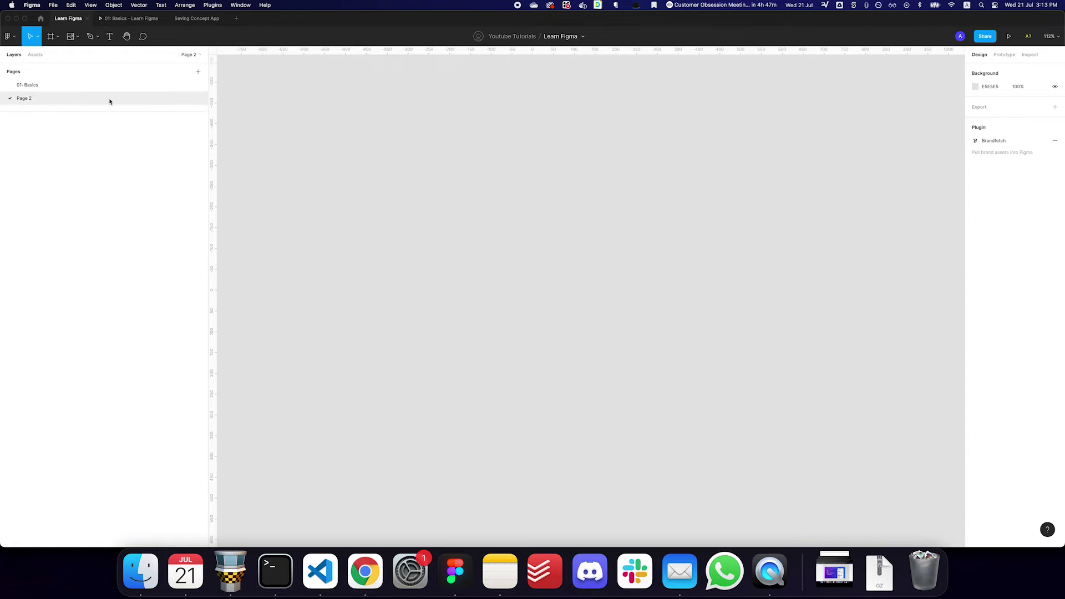
right_click(196, 100)
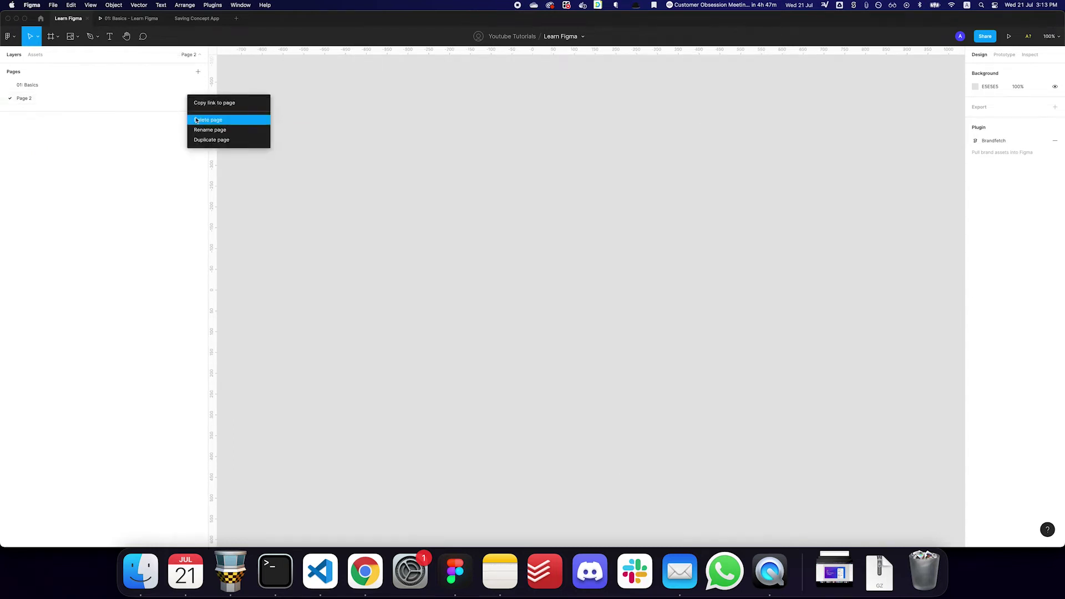
click(203, 116)
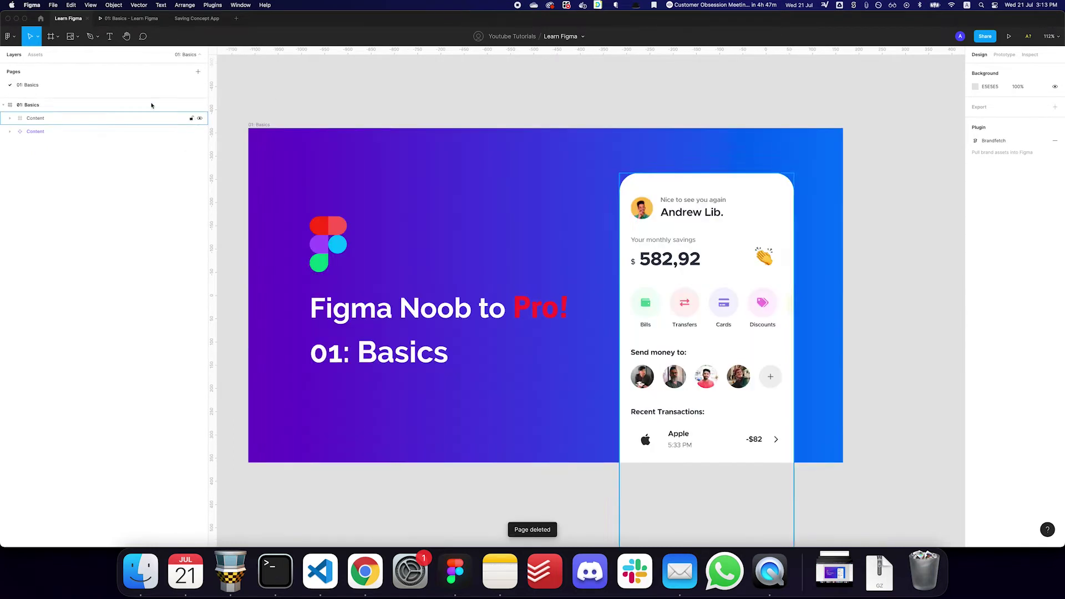
Make Rectangle the current shape tool in place of image placement, and return to the Move tool.
click(71, 37)
key(Escape)
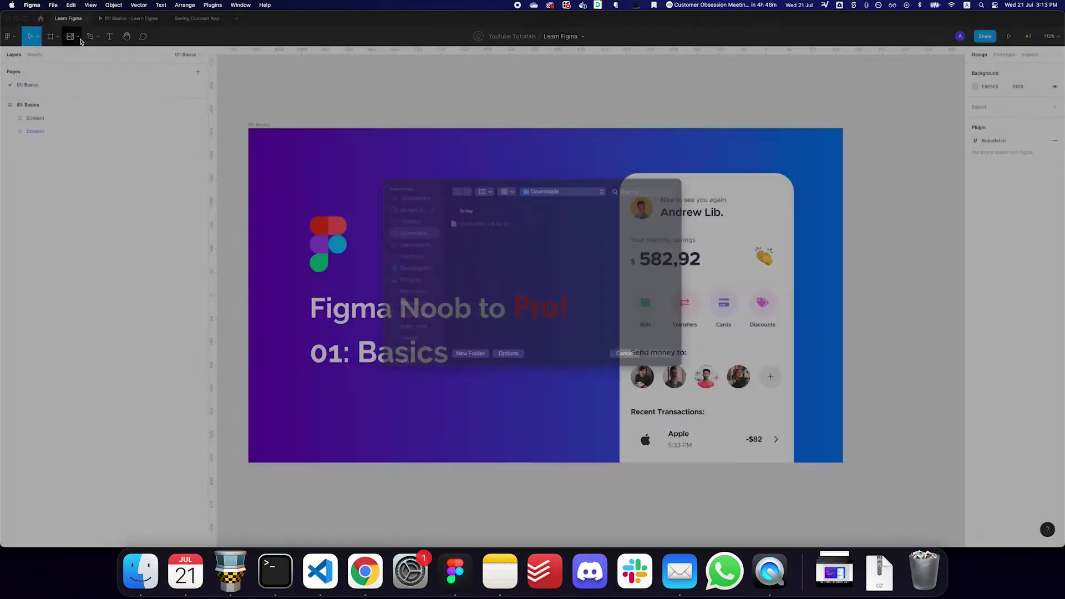
click(77, 37)
click(78, 56)
key(v)
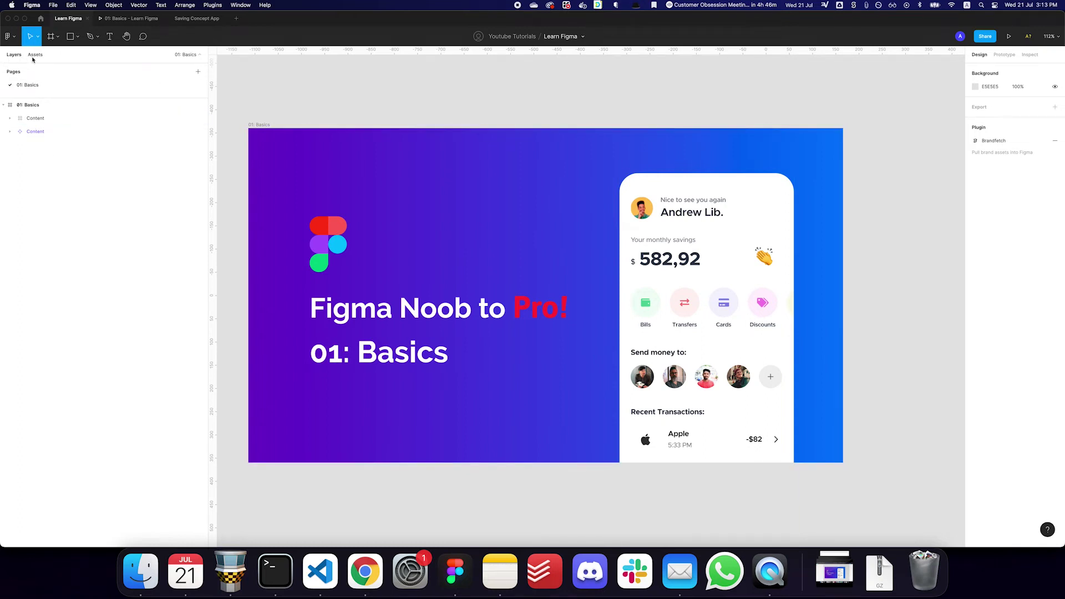
Collapse the 01: Basics frame's layers and add two new pages named Page 2 and Page 3.
click(4, 104)
click(198, 72)
text(Page 2)
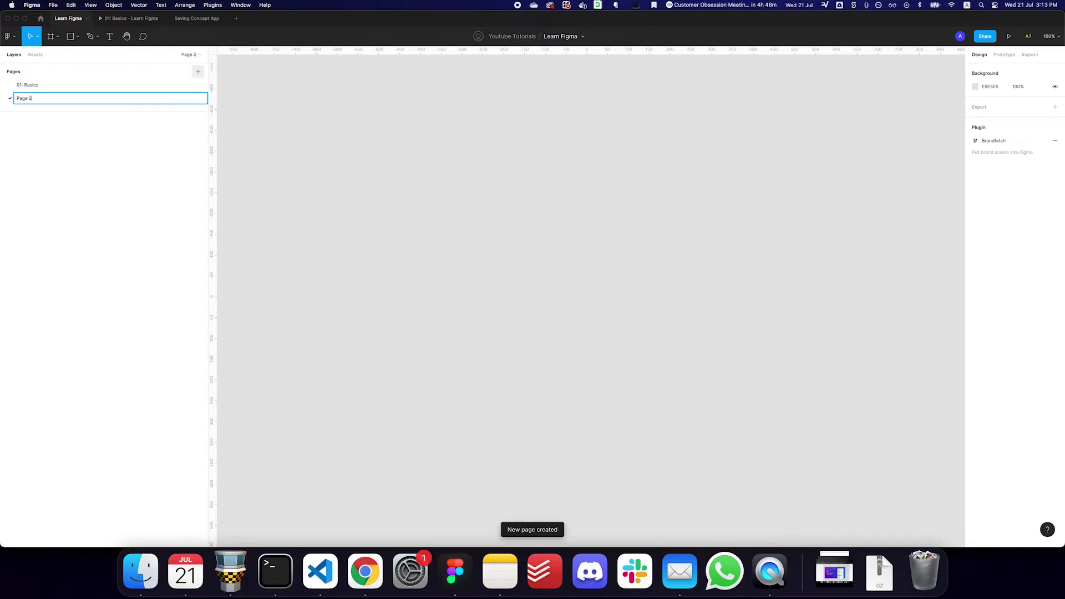
key(Return)
click(198, 71)
key(Return)
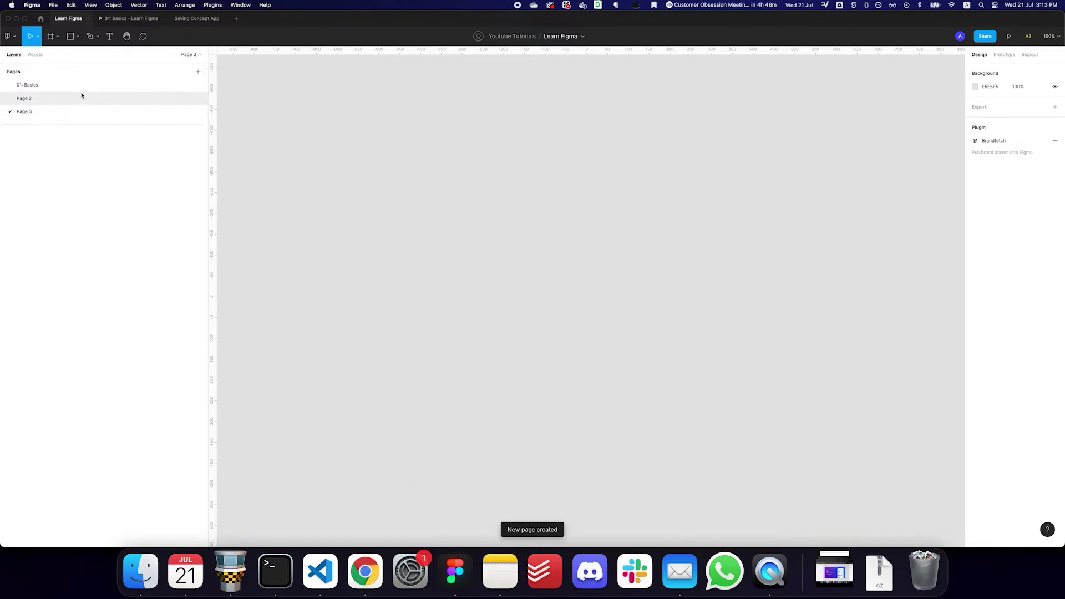
Look at the file's assets, and inspect the design properties of the frame on the 01: Basics page.
click(36, 57)
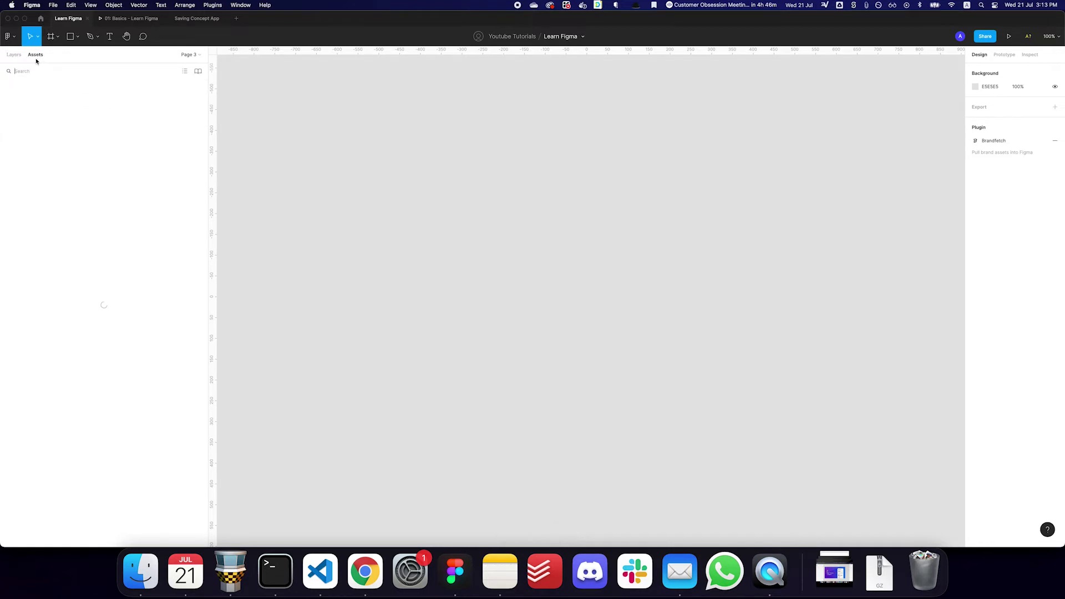
click(14, 55)
click(52, 91)
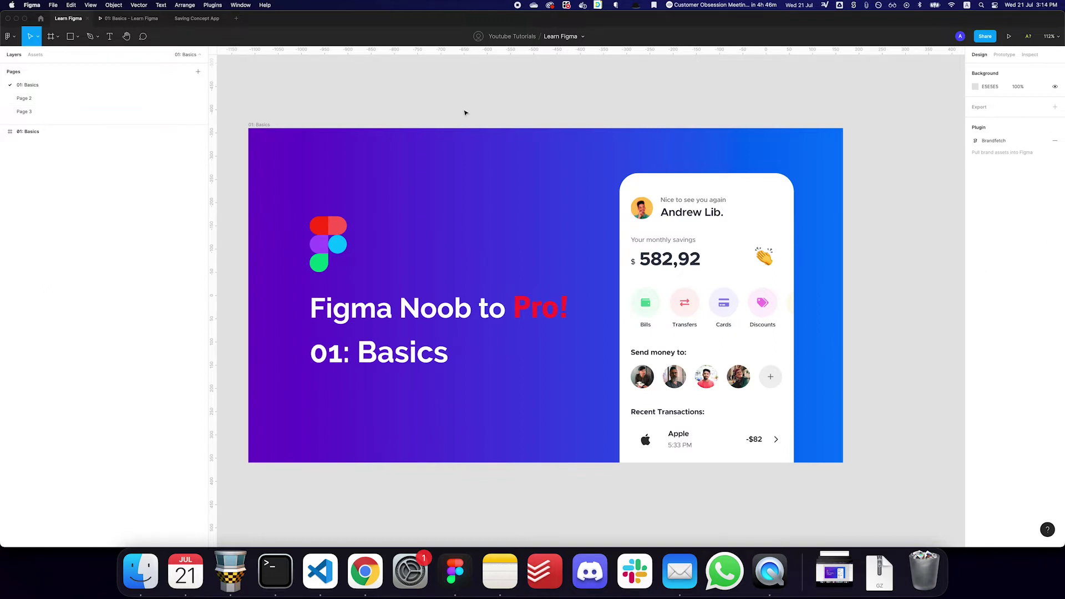
click(261, 123)
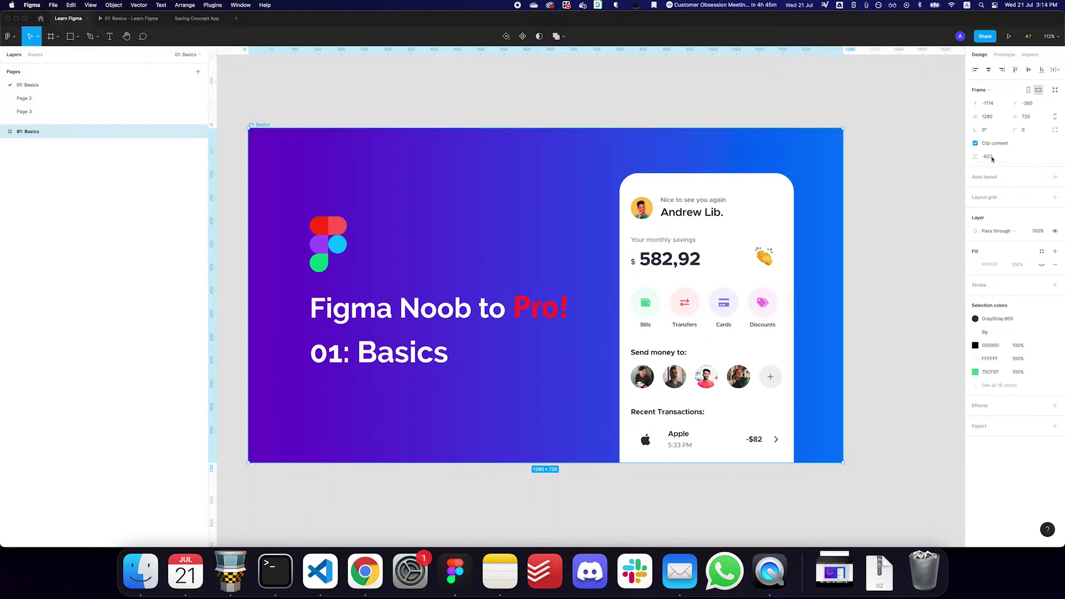
click(423, 109)
Open Page 2 and look over the Arrange and Edit commands and the available Move and Scale tools.
click(33, 98)
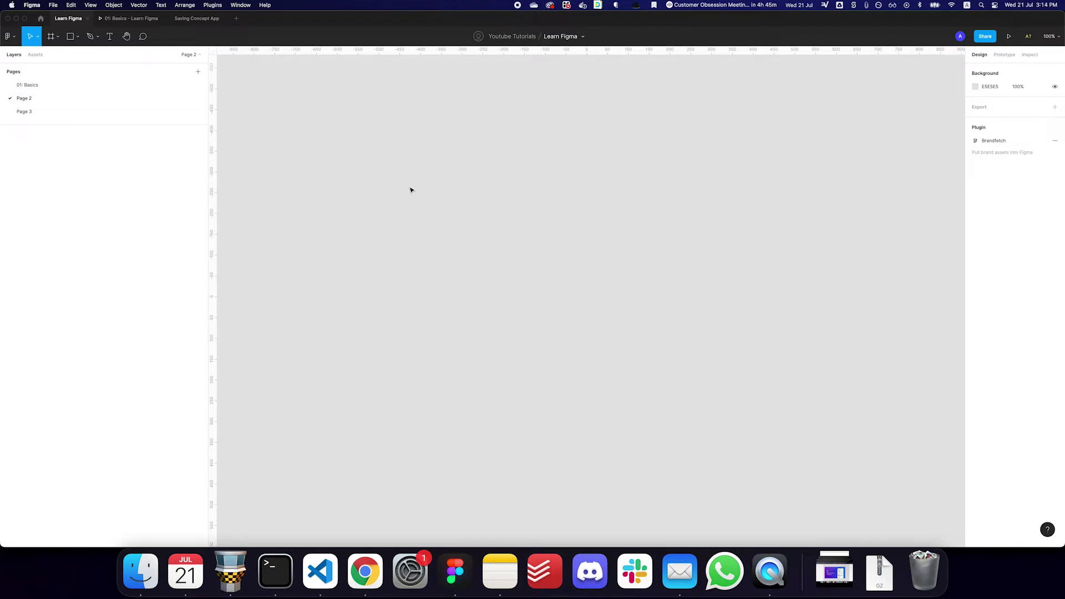
click(8, 37)
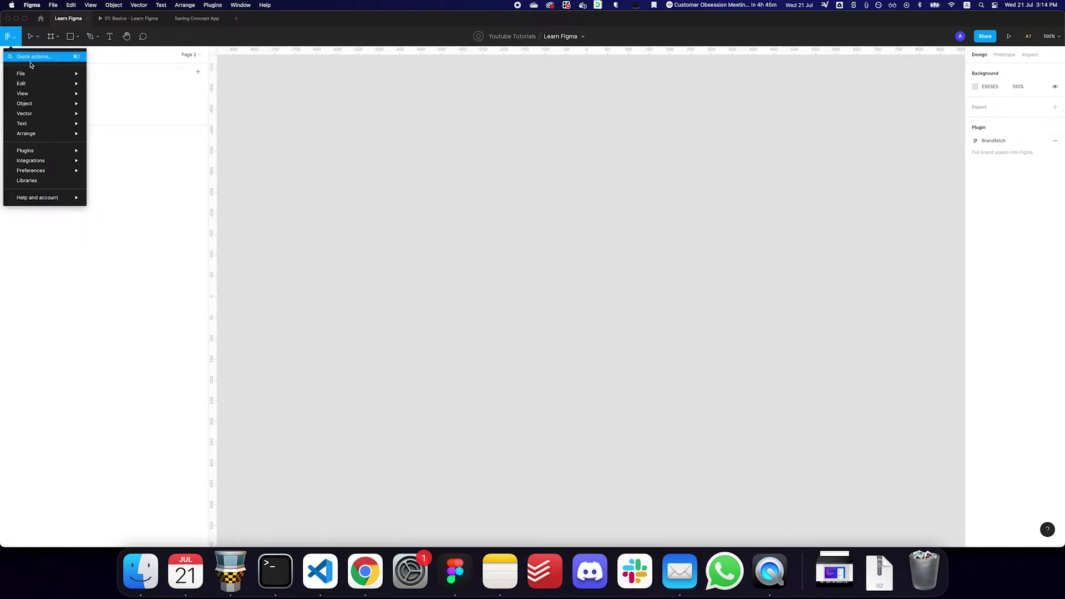
mouse_move(34, 134)
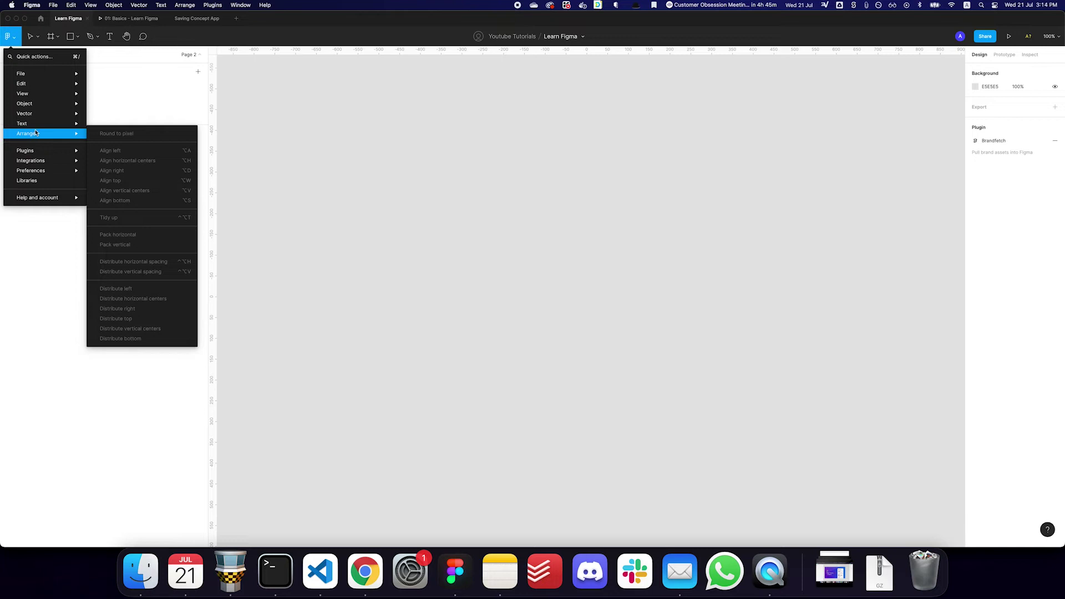
mouse_move(25, 83)
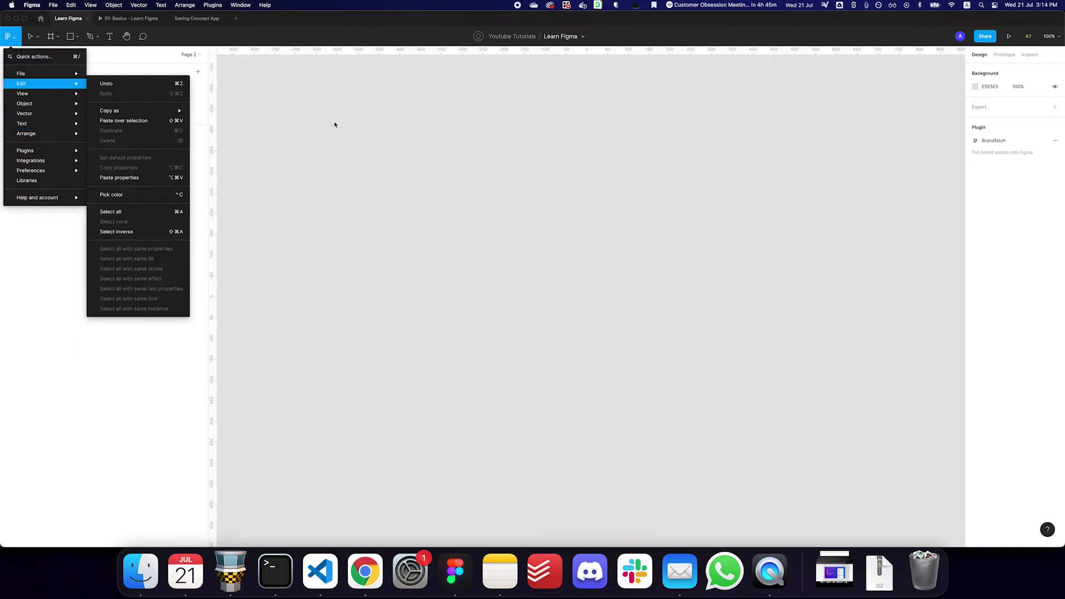
click(336, 123)
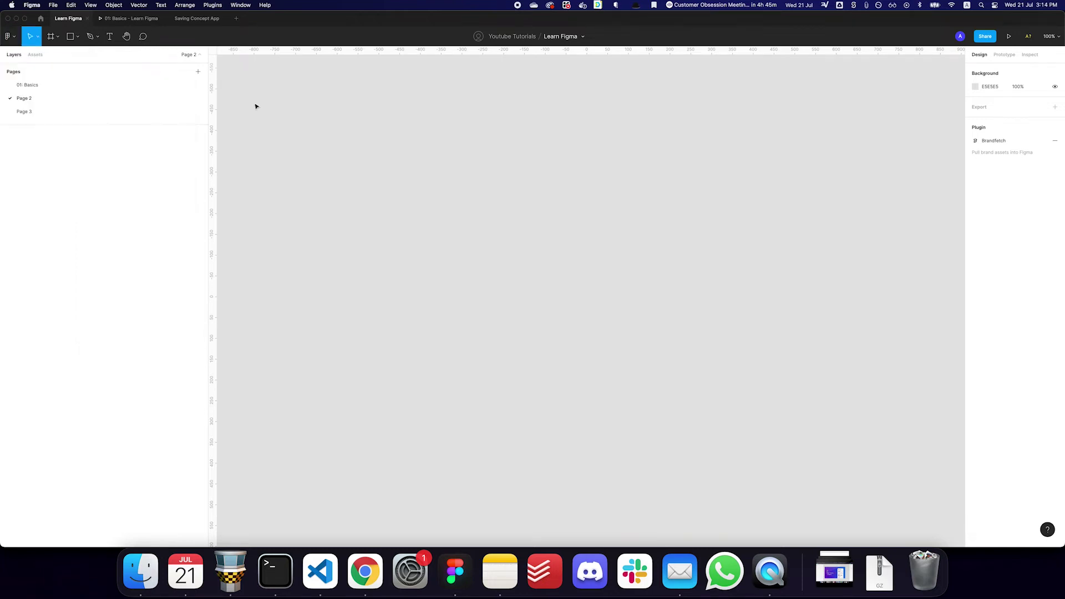
click(39, 39)
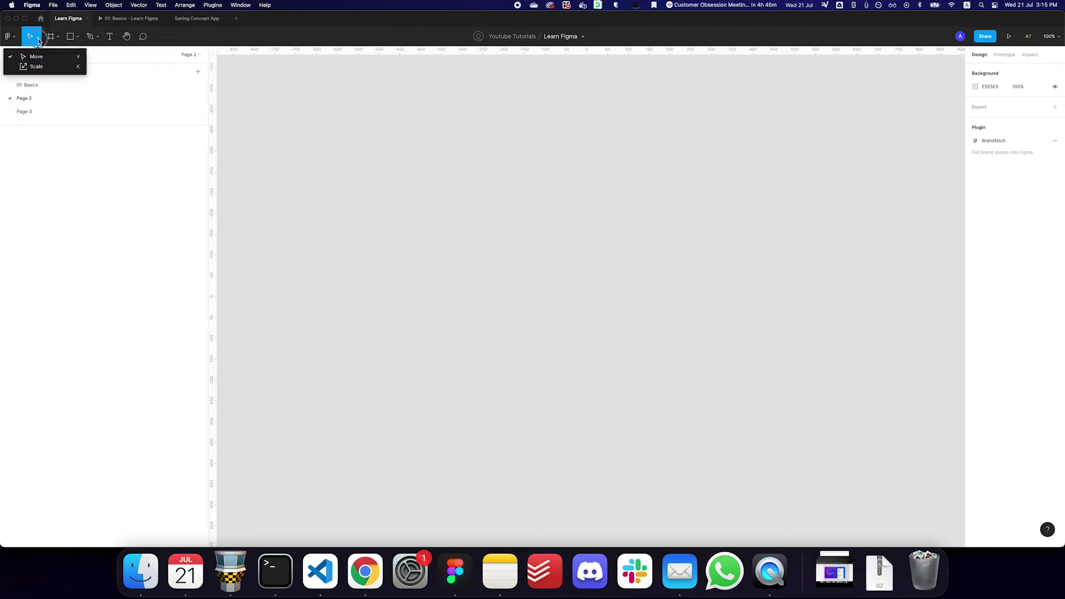
click(38, 38)
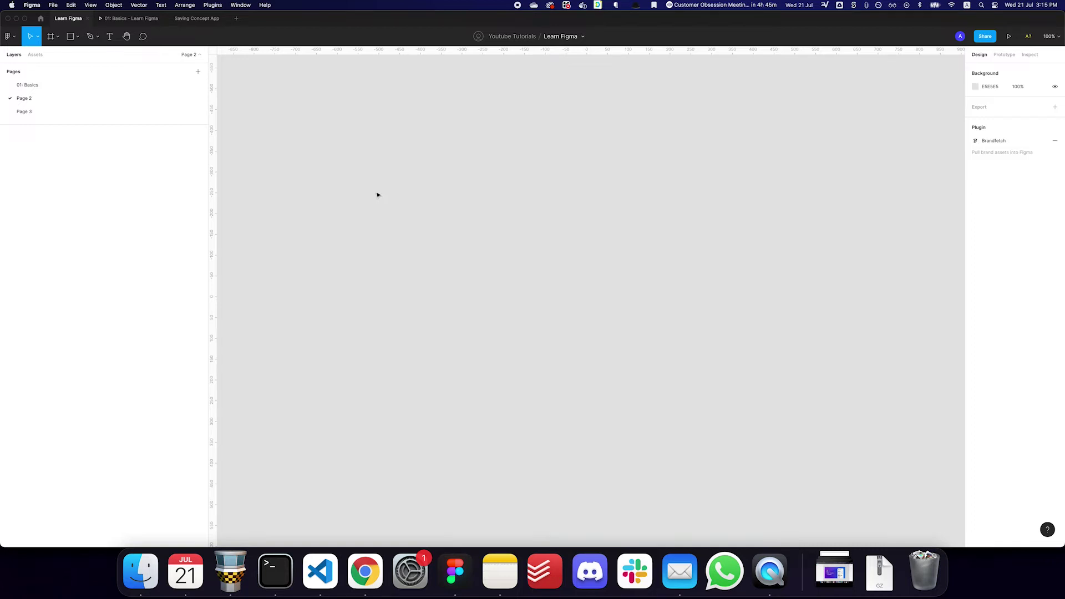
Draw a rectangle of about 594 × 322 near the centre of Page 2 and select it.
key(r)
drag(362, 182, 610, 316)
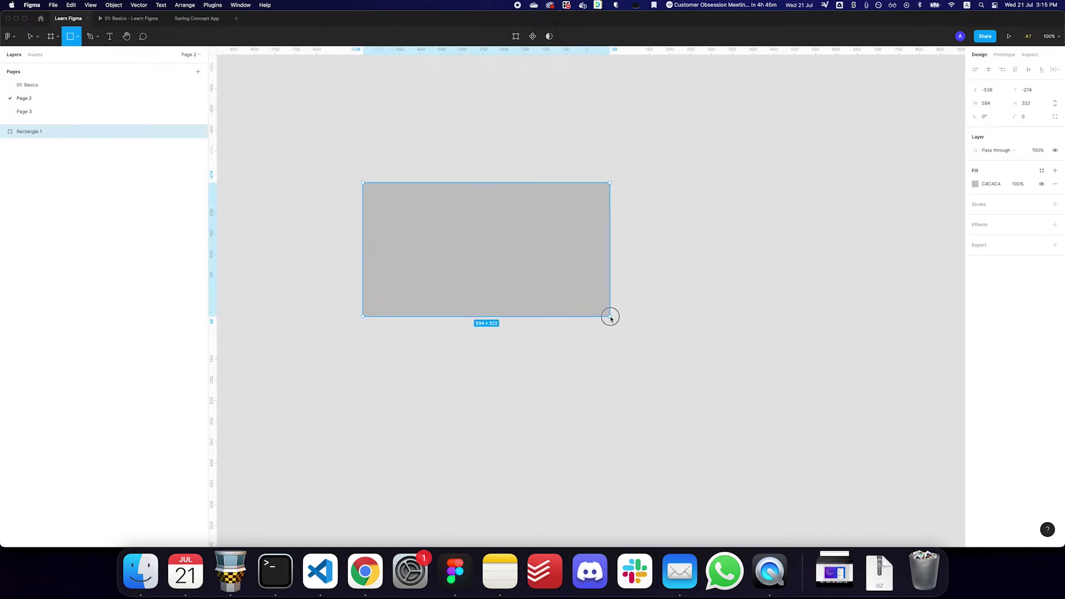
click(635, 290)
click(588, 285)
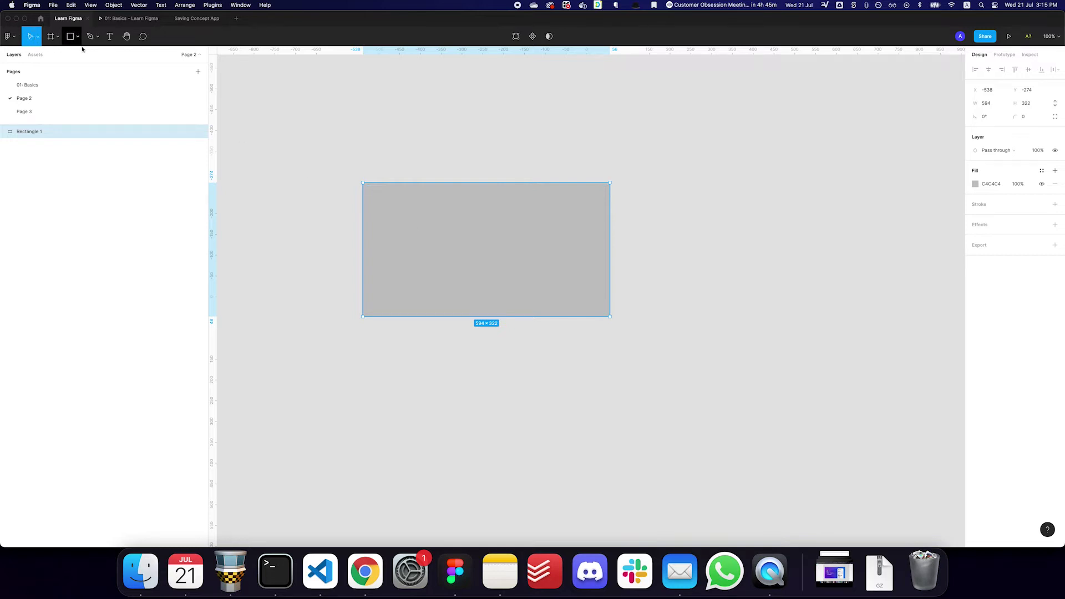
Draw a second rectangle of about 264 × 111 above the first one, and delete it.
key(r)
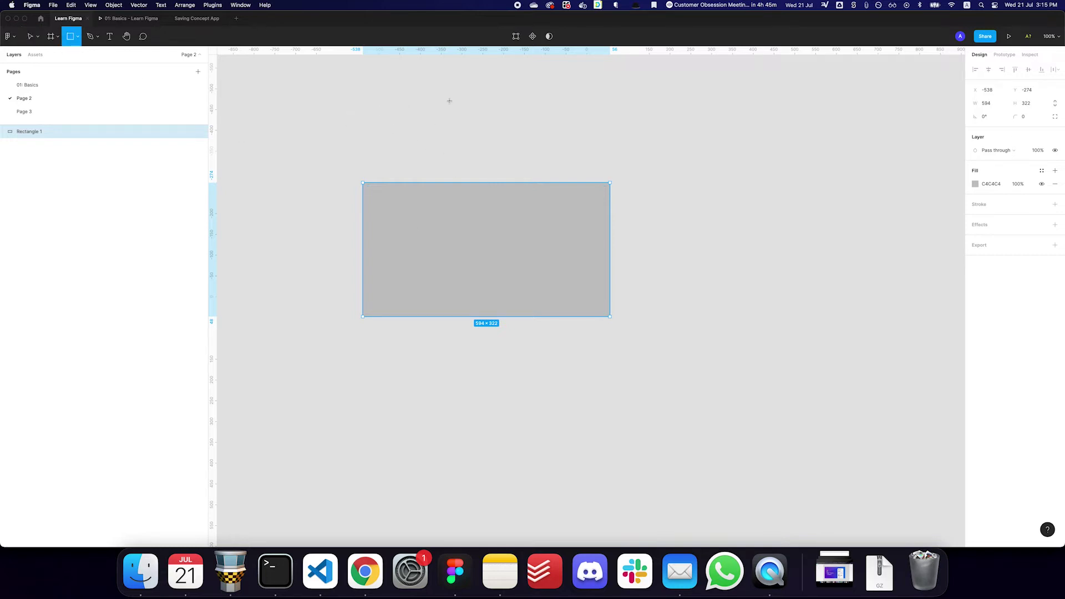
drag(500, 94, 610, 139)
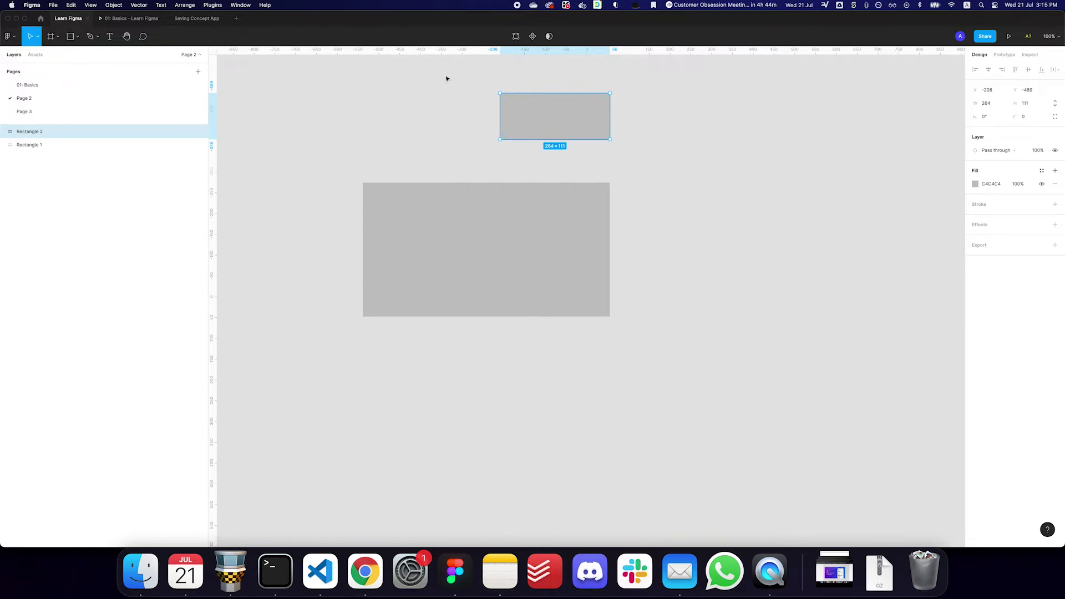
key(BackSpace)
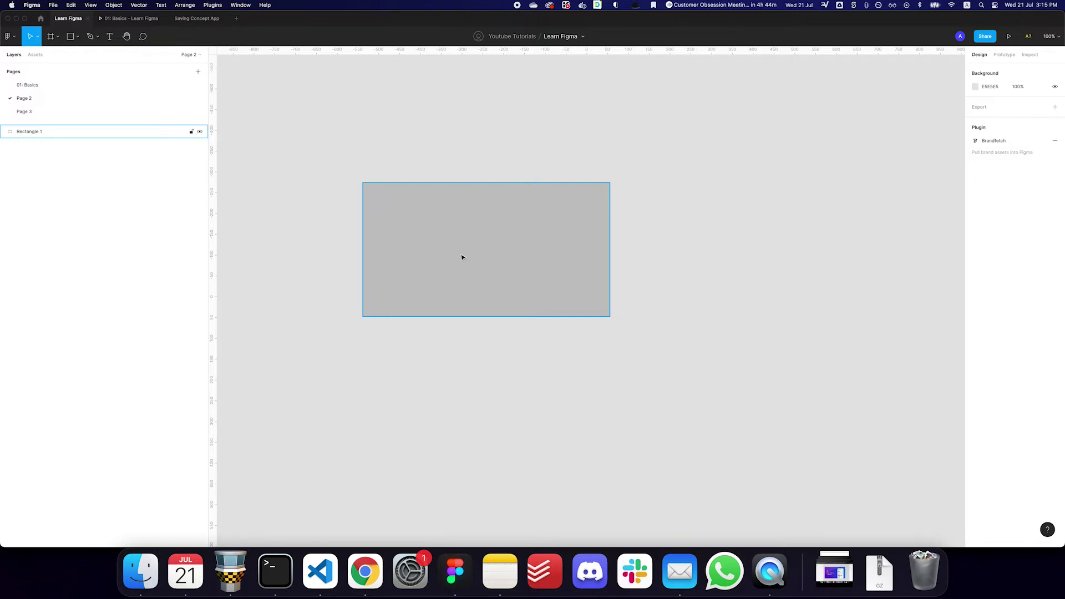
Move the remaining rectangle up and to the right, and freely resize it to about 581 × 338.
drag(474, 243, 493, 213)
drag(629, 216, 687, 223)
drag(535, 155, 525, 121)
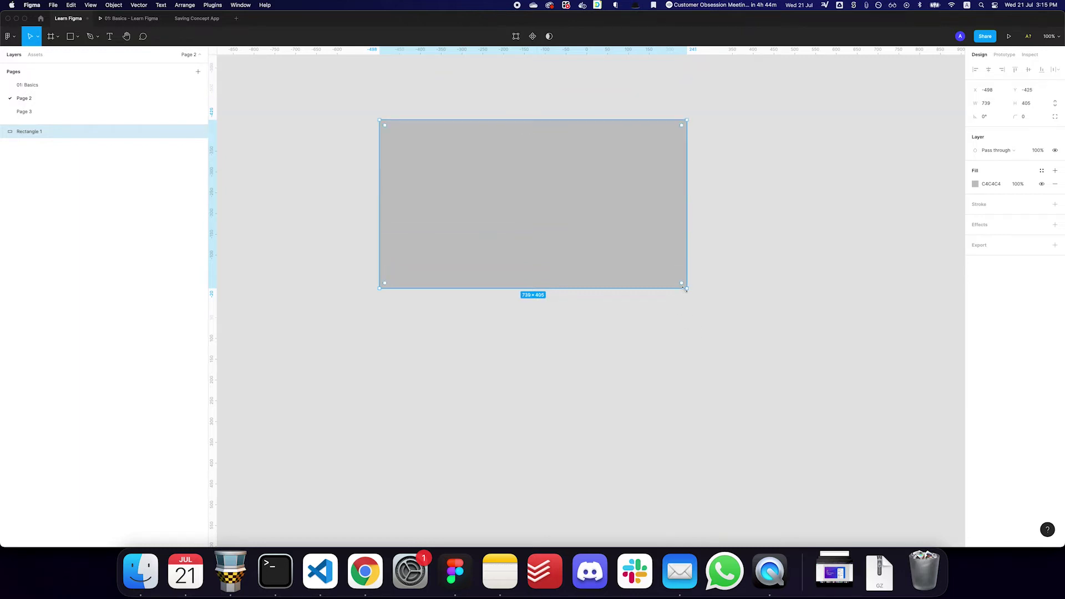
drag(685, 289, 621, 261)
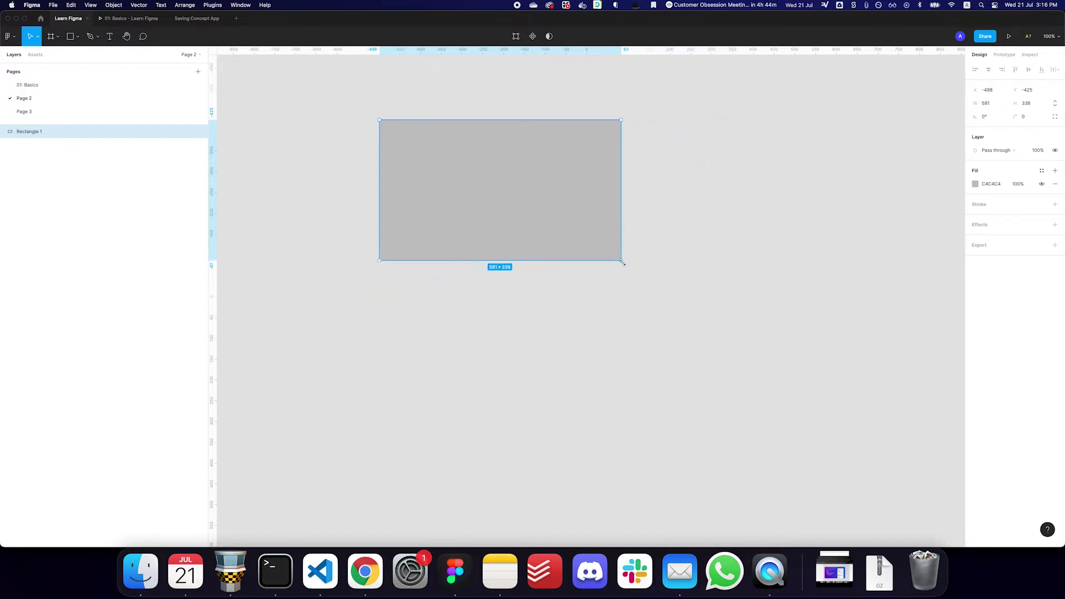
Scale the rectangle down proportionally with the Scale tool to about 418 × 243, and return to the Move tool.
click(37, 37)
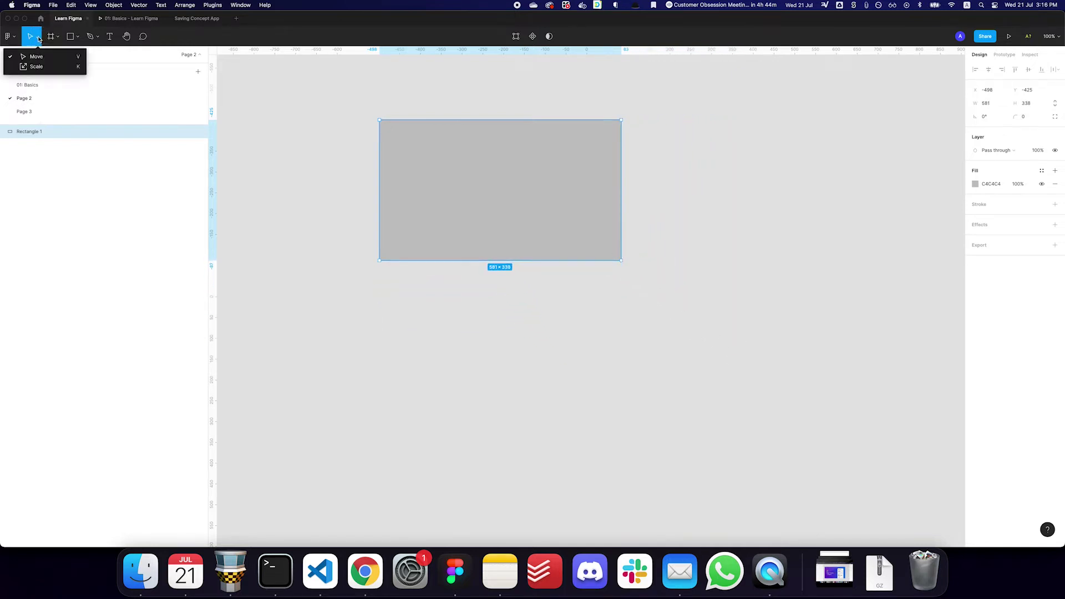
click(36, 68)
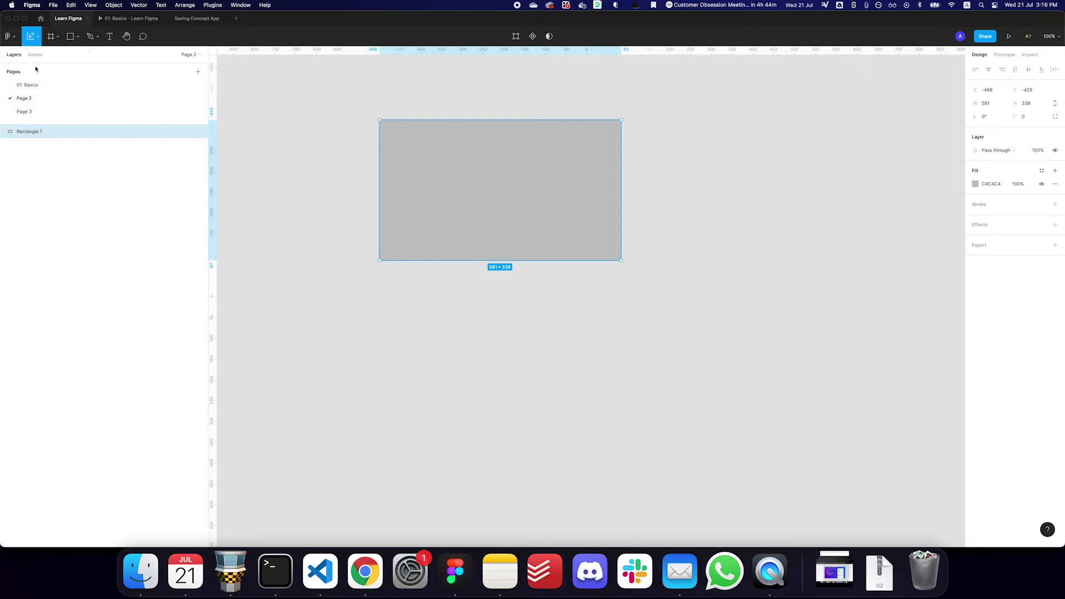
drag(622, 221, 565, 207)
drag(561, 143, 564, 204)
mouse_move(565, 244)
mouse_down()
mouse_move(672, 350)
mouse_move(555, 232)
mouse_move(582, 276)
mouse_move(555, 235)
mouse_up()
key(v)
click(559, 222)
click(551, 218)
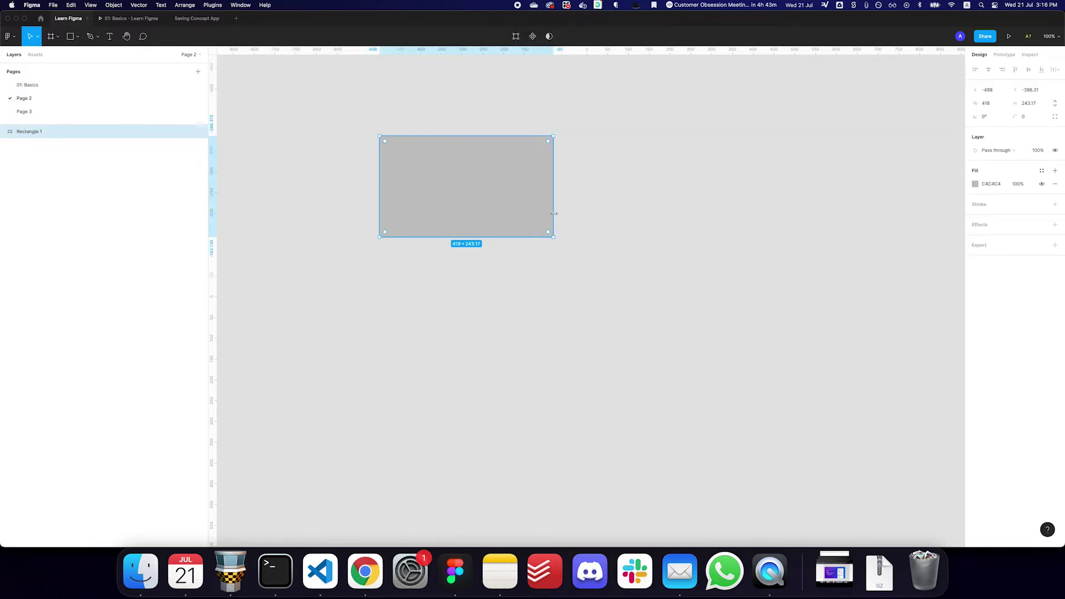
Enlarge the rectangle to about 436 × 254, and delete it from the canvas.
mouse_move(553, 213)
mouse_down()
mouse_move(656, 223)
mouse_move(547, 223)
mouse_move(647, 231)
mouse_move(561, 229)
mouse_up()
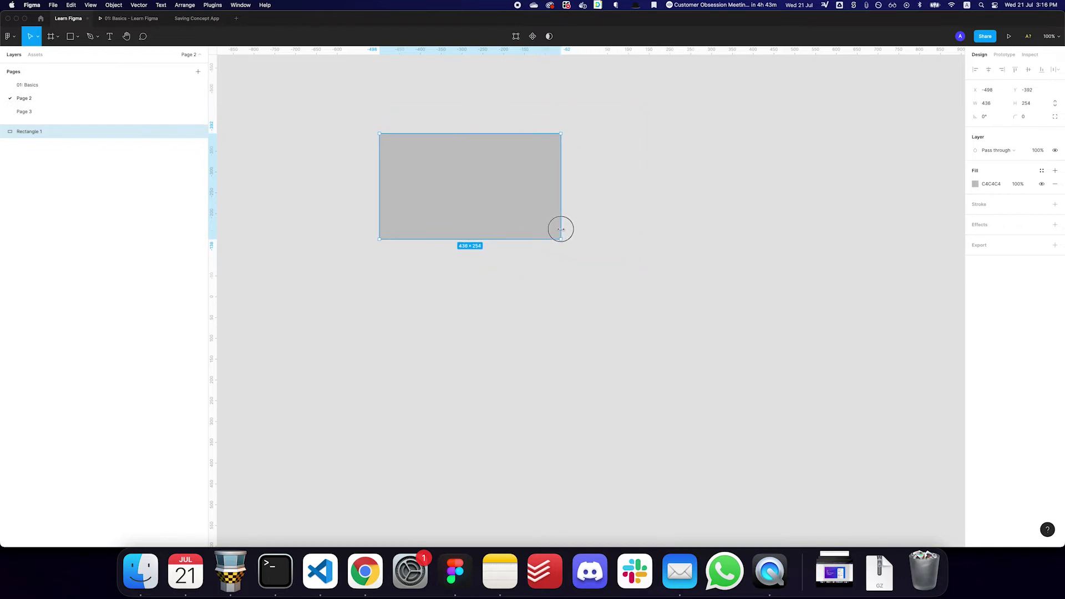
drag(561, 229, 563, 229)
click(711, 226)
click(473, 181)
key(Delete)
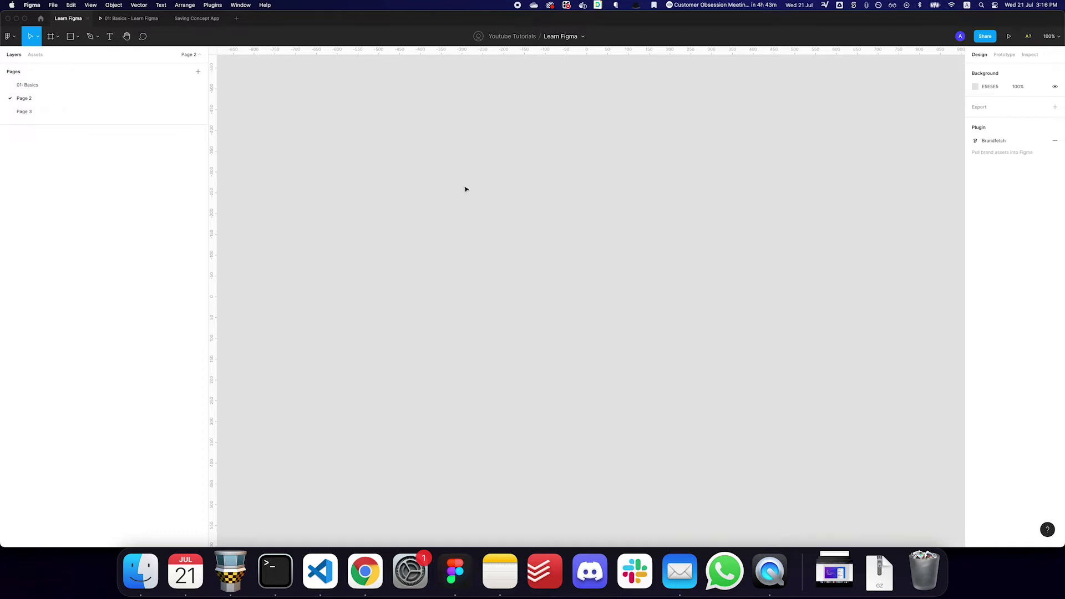
Add a frame from the Desktop 1440 × 1024 preset, and delete it.
key(f)
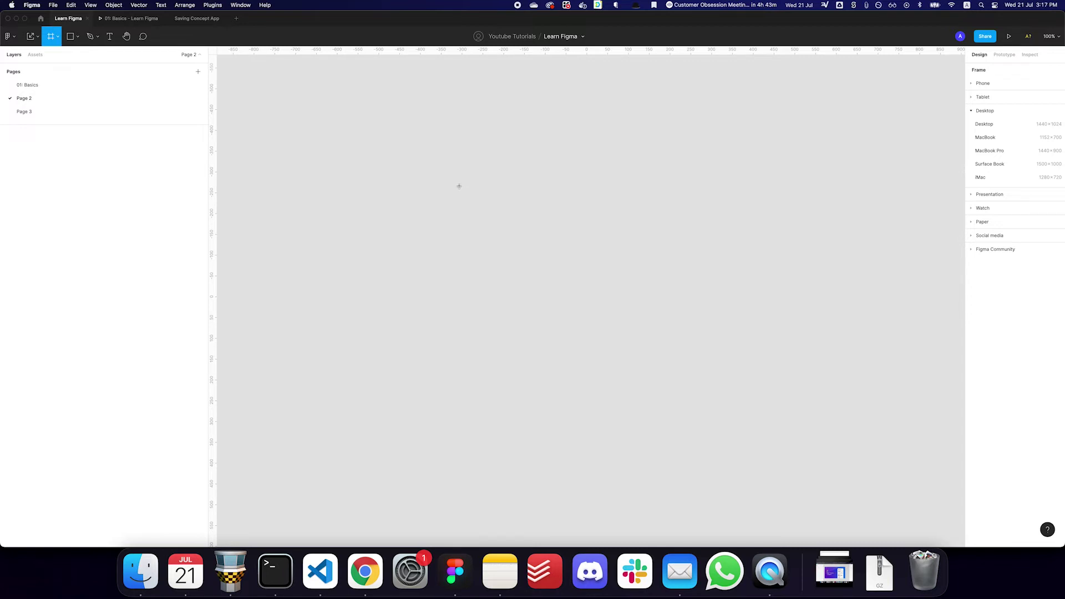
click(58, 37)
click(51, 56)
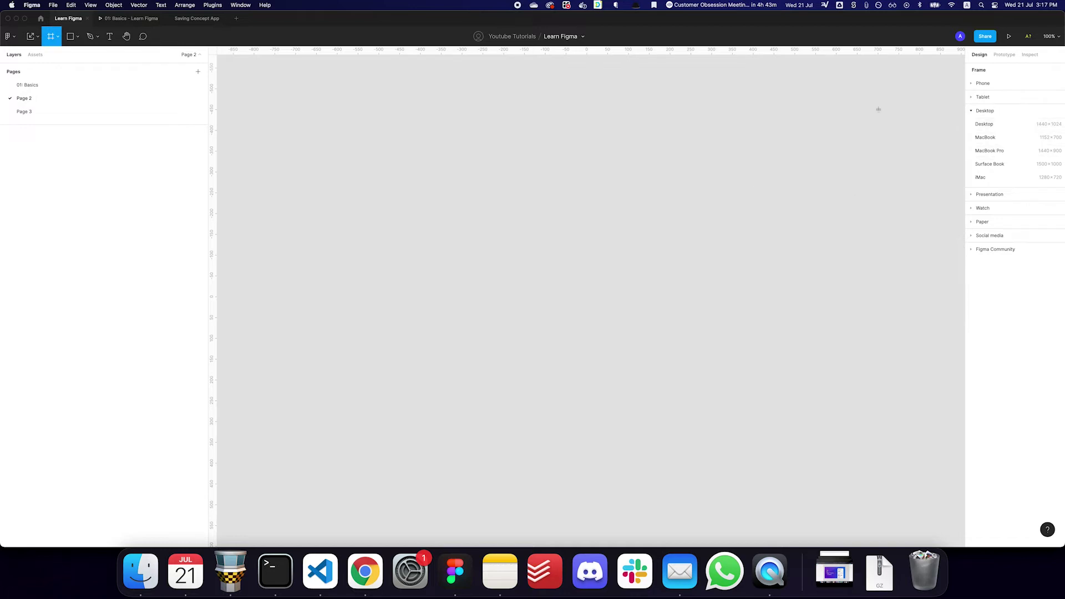
click(986, 125)
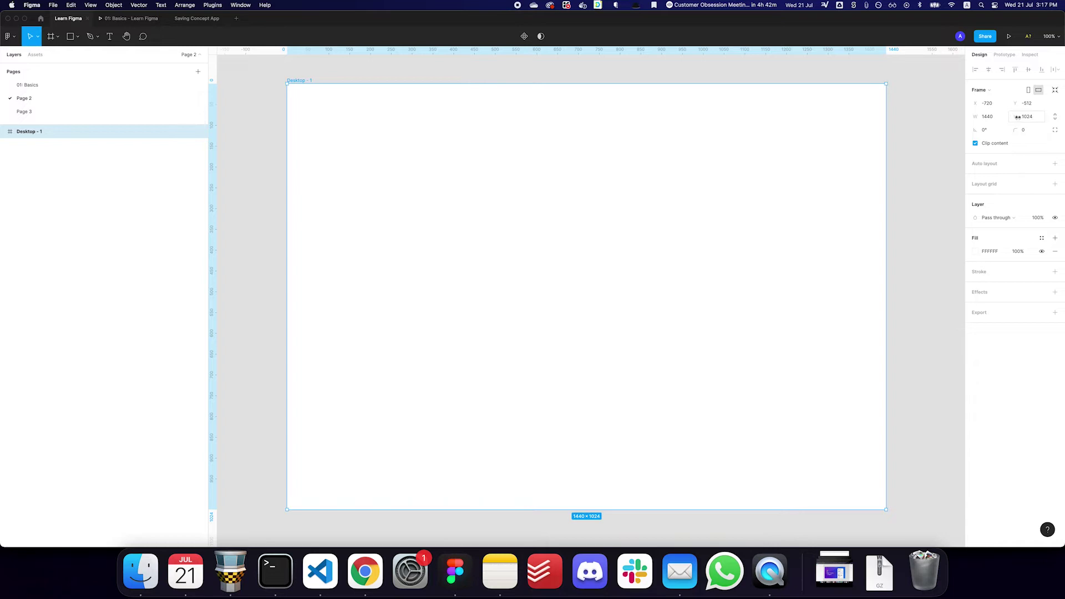
key(Delete)
Draw a custom frame of about 949 × 579 on the empty page and set its size to 1200 × 800.
key(f)
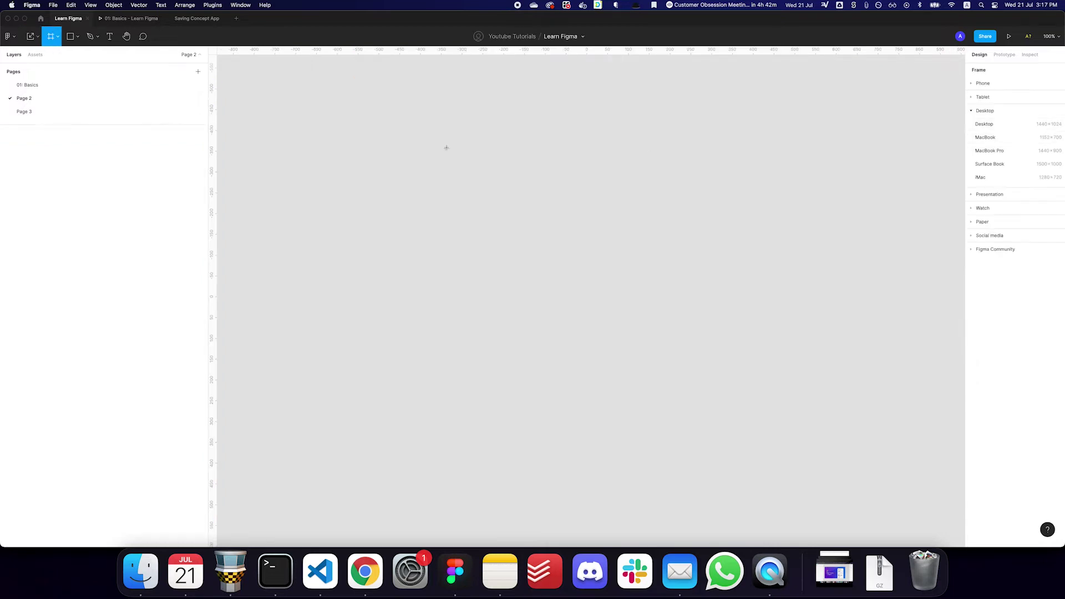
drag(310, 118, 705, 359)
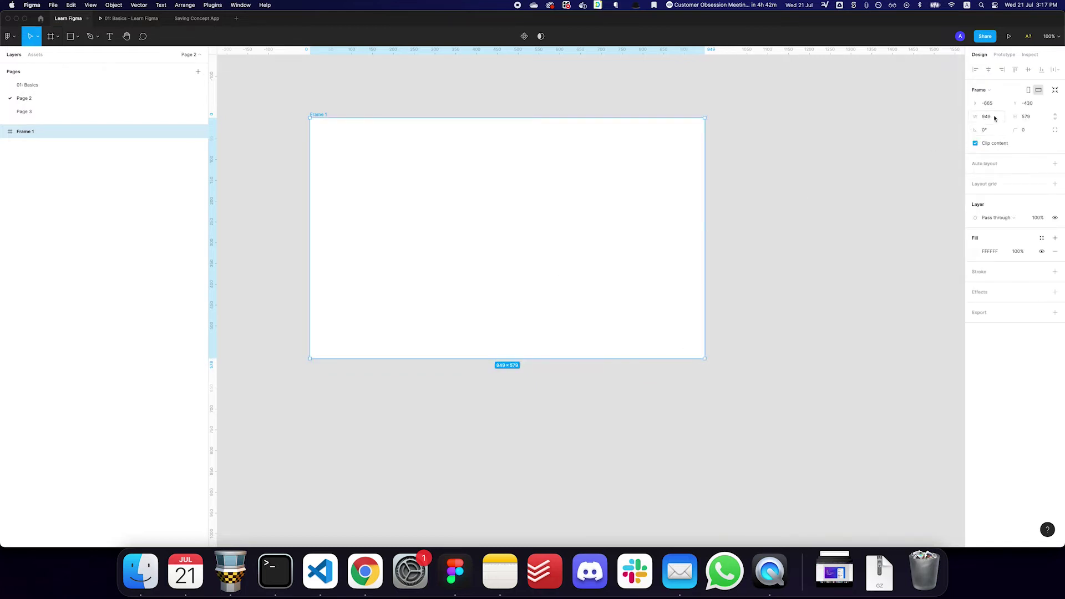
click(994, 118)
text(12)
key(Tab)
text(800)
key(Return)
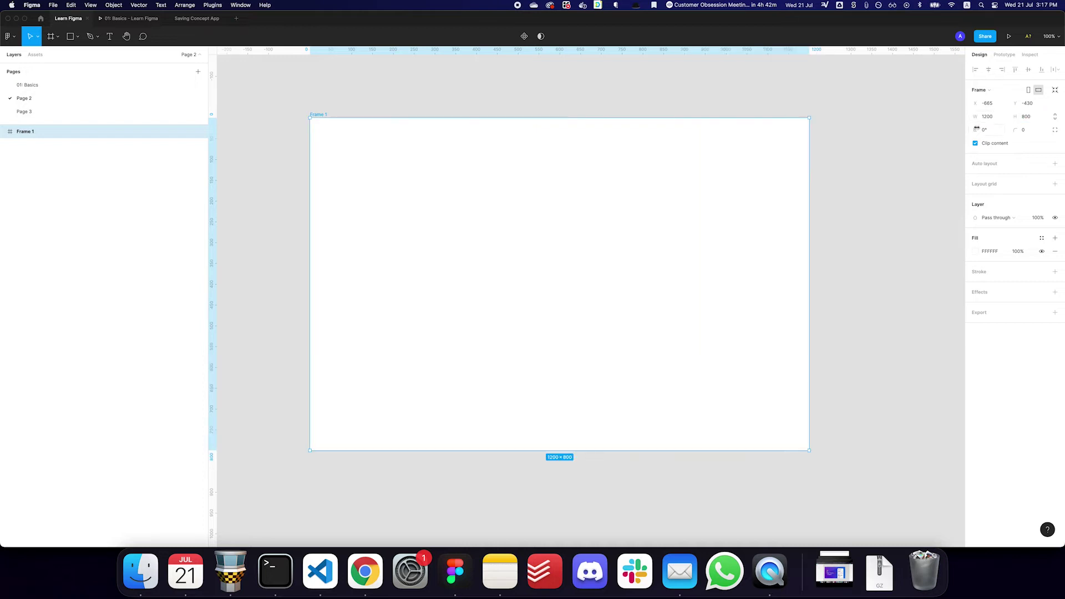
click(487, 89)
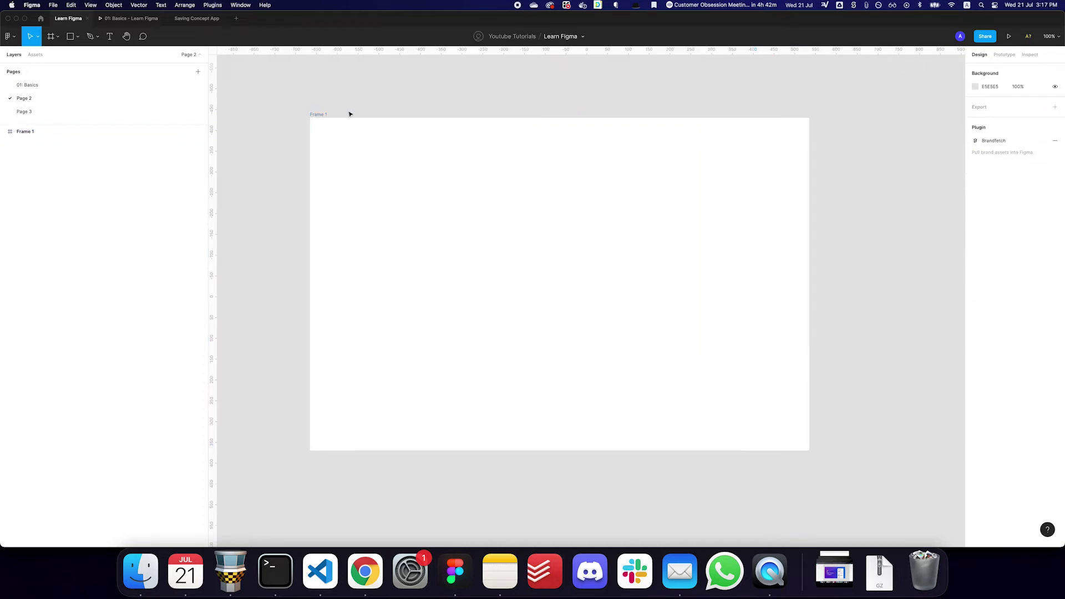
click(317, 114)
click(50, 35)
click(57, 37)
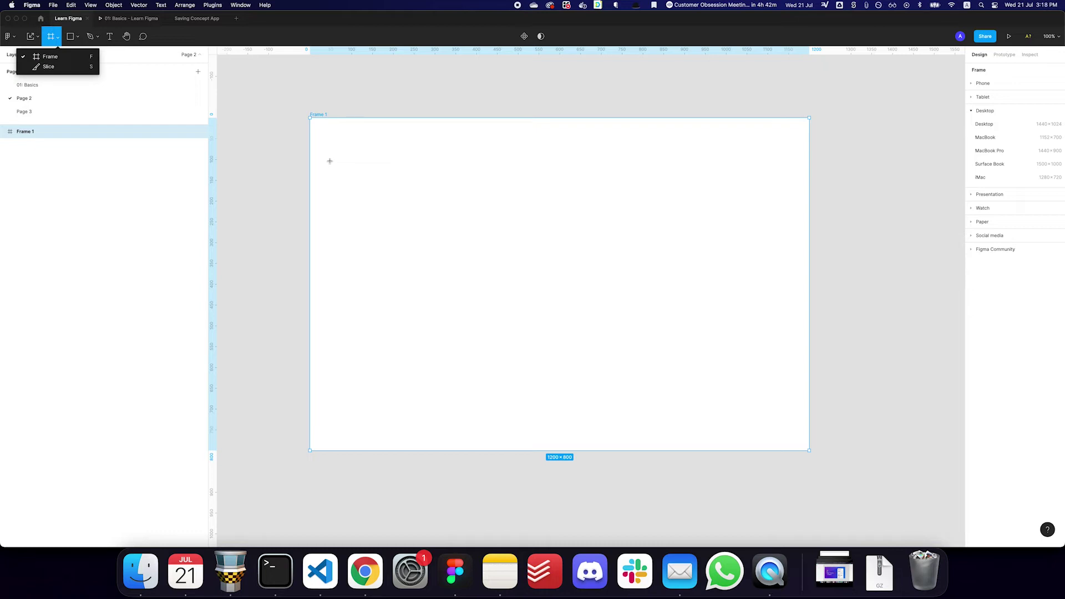
key(Escape)
click(297, 82)
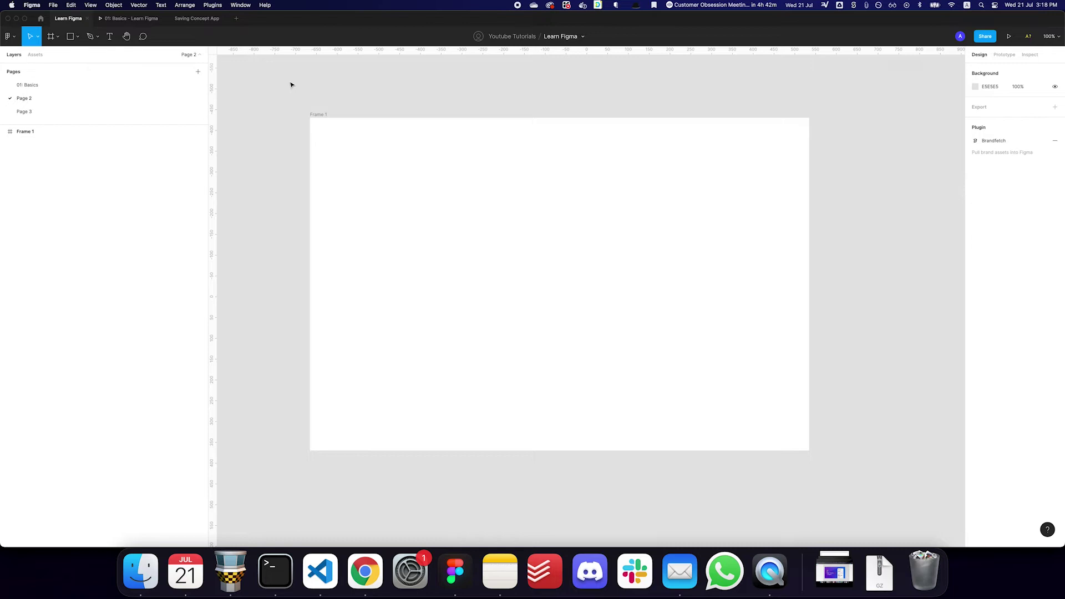
Draw a square of about 135 × 135 with the Rectangle tool in the upper-left corner of the frame.
click(314, 115)
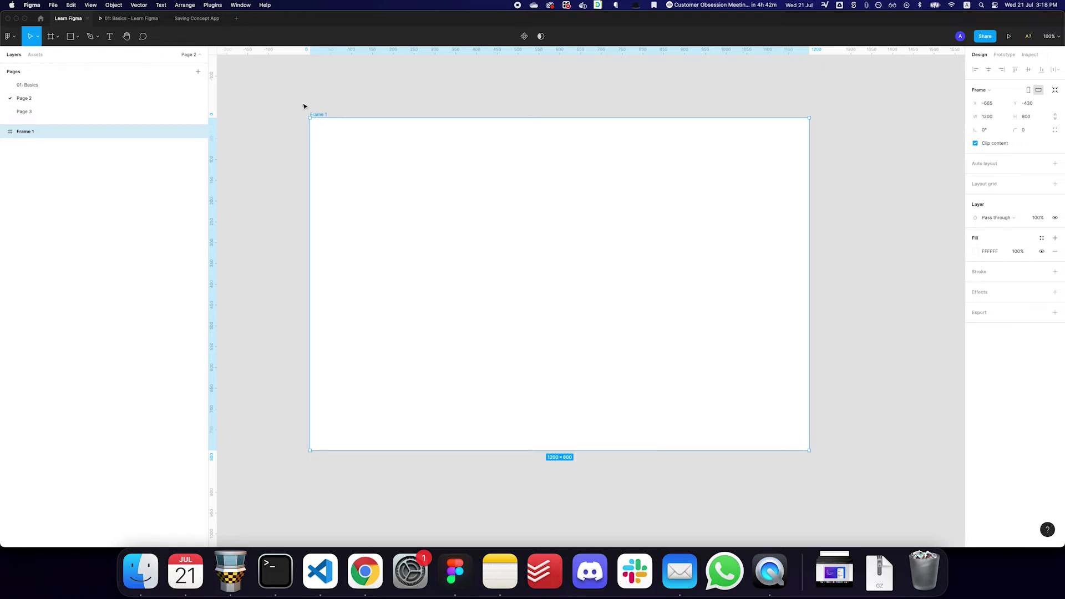
click(78, 38)
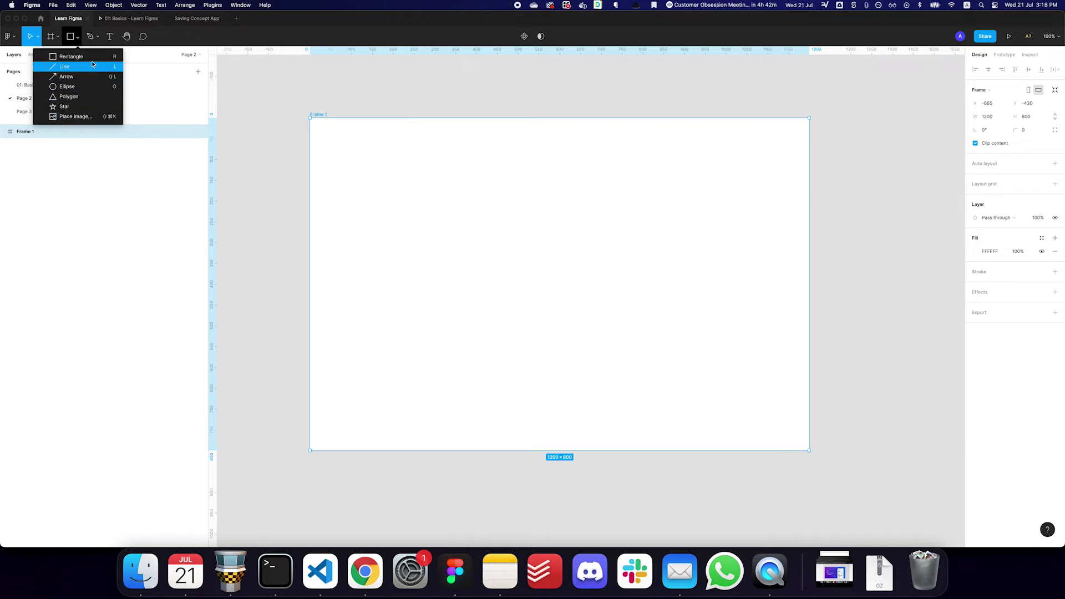
click(83, 56)
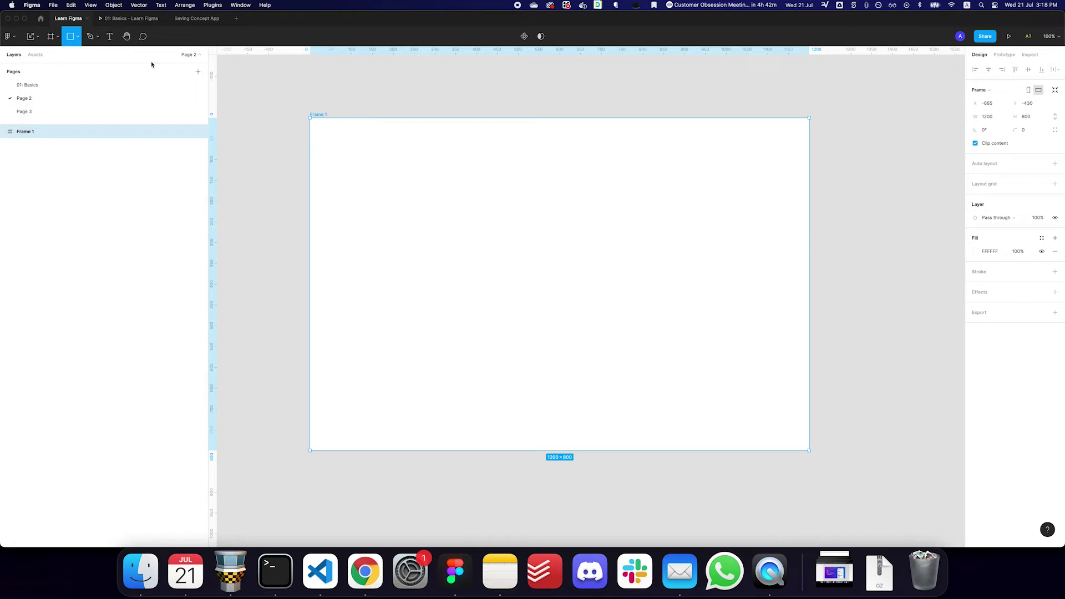
mouse_move(327, 136)
mouse_down()
mouse_move(402, 207)
mouse_move(348, 189)
mouse_move(341, 201)
mouse_move(392, 206)
mouse_move(473, 238)
mouse_move(366, 188)
mouse_move(452, 243)
mouse_move(364, 173)
mouse_move(377, 194)
mouse_up()
Draw a horizontal line about 363 long to the right of the square, and delete it.
click(77, 37)
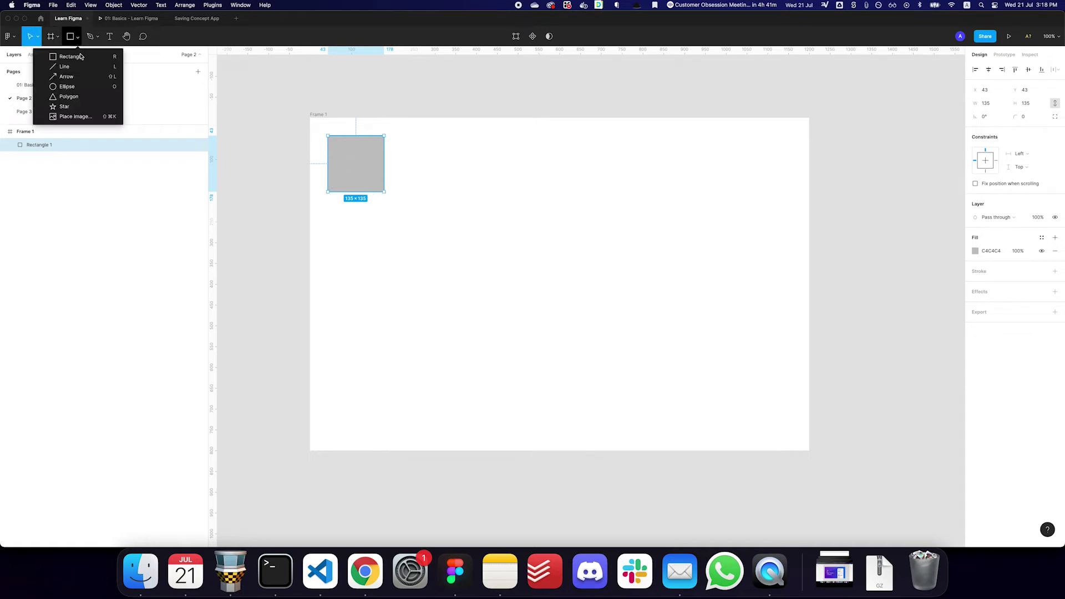
click(71, 67)
mouse_move(413, 170)
mouse_down()
mouse_move(660, 172)
mouse_move(540, 170)
mouse_move(551, 171)
mouse_move(552, 150)
mouse_move(642, 160)
mouse_move(566, 164)
mouse_move(566, 266)
mouse_move(547, 319)
mouse_move(505, 373)
mouse_move(457, 394)
mouse_up()
mouse_move(571, 311)
mouse_down()
mouse_move(597, 183)
mouse_move(590, 230)
mouse_move(485, 366)
mouse_move(463, 372)
mouse_move(540, 301)
mouse_move(565, 211)
mouse_up()
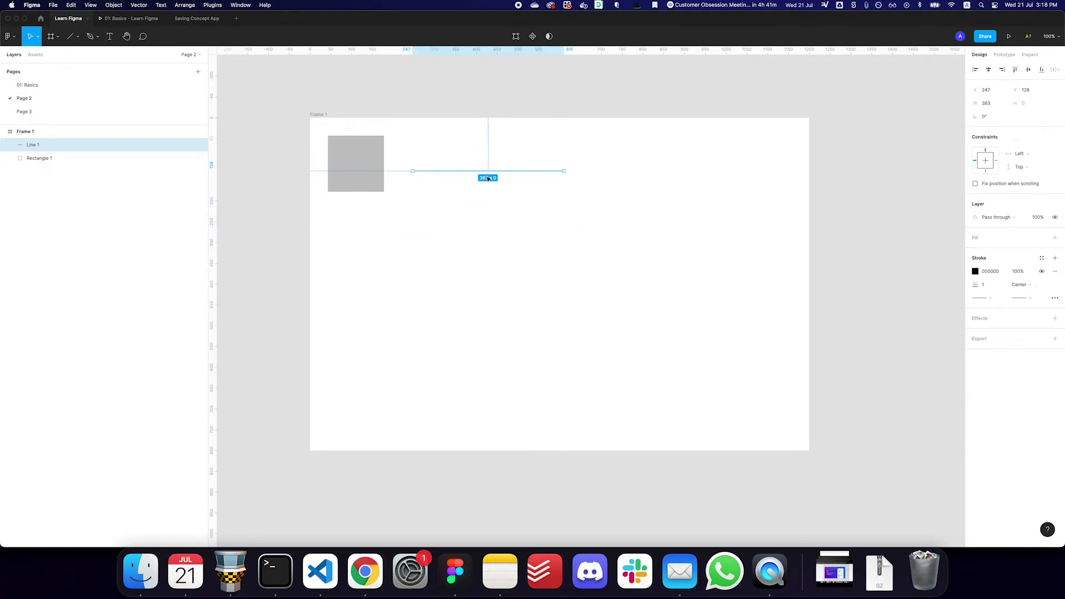
key(Delete)
Draw a horizontal arrow about 342 long to the right of the square with the Arrow tool.
click(78, 36)
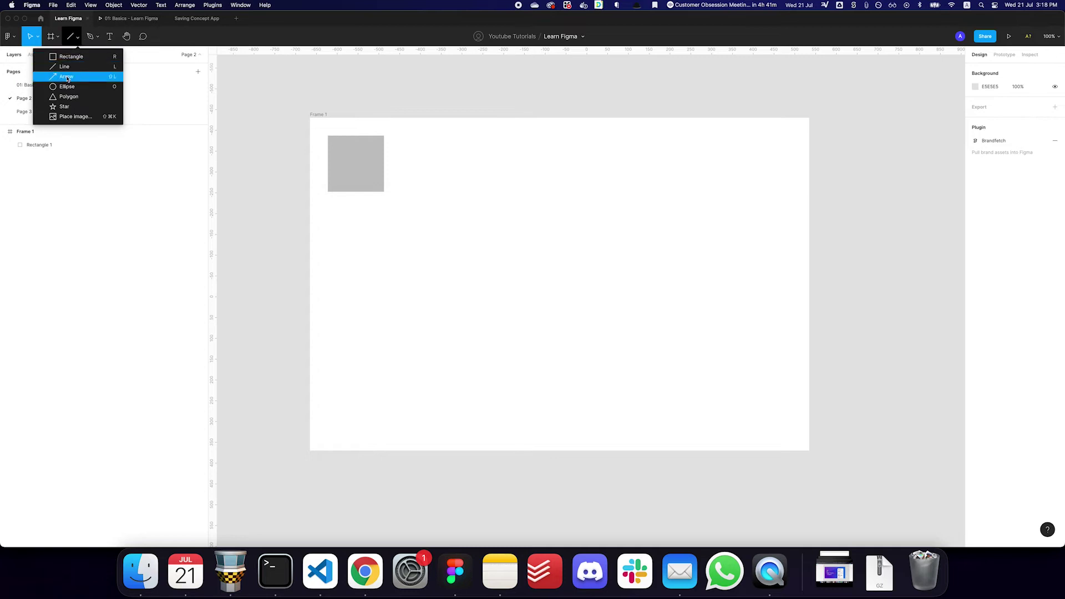
click(66, 76)
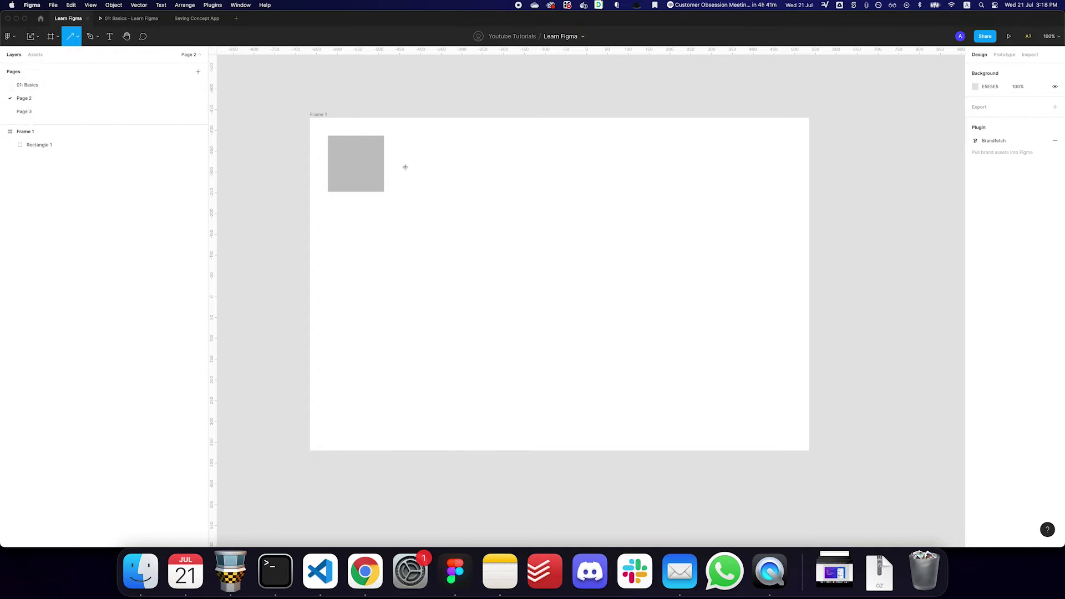
drag(404, 167, 548, 172)
click(552, 193)
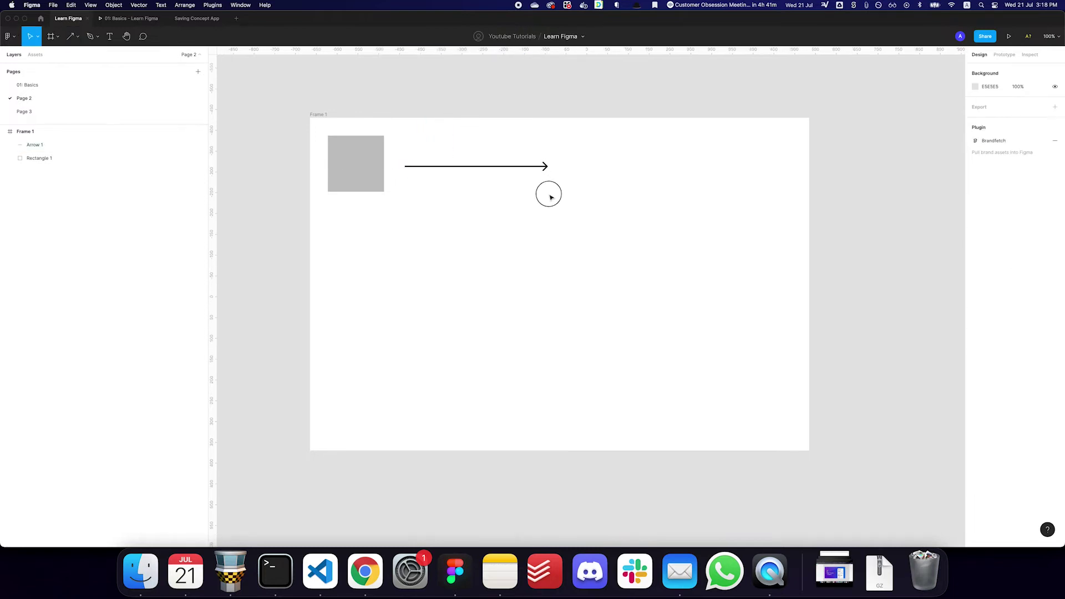
Set the arrow's stroke width to 10 and switch its start cap through Line arrow, Reversed triangle and Round.
click(546, 167)
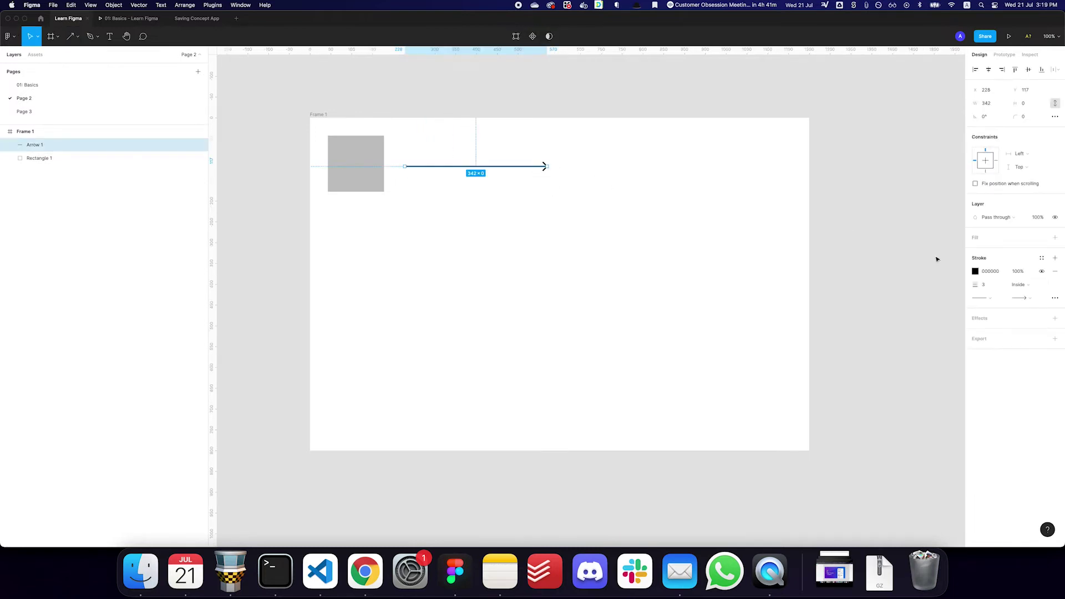
click(987, 287)
key(Return)
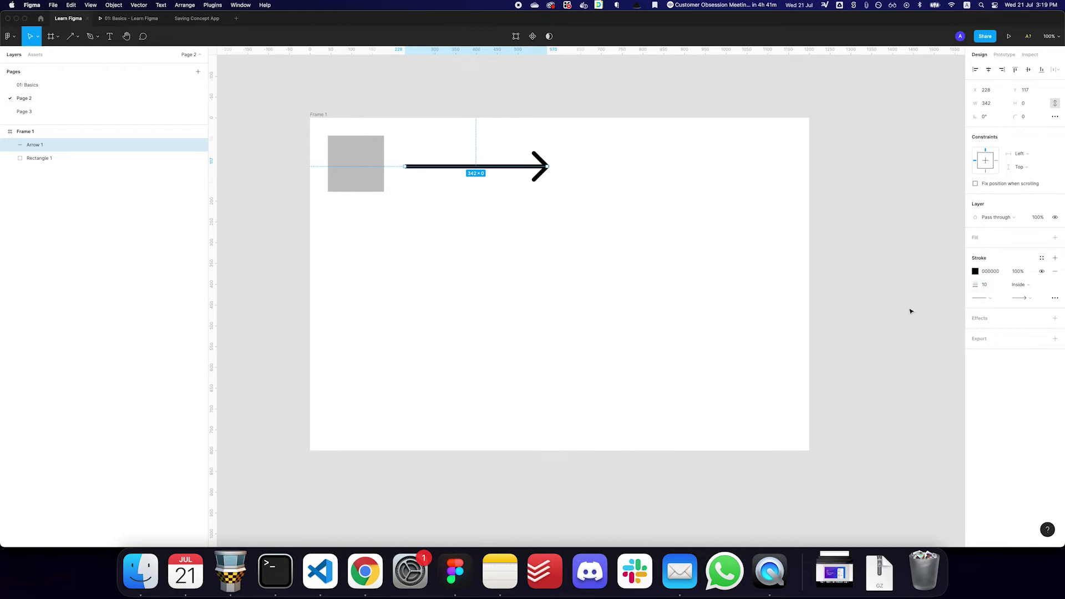
click(989, 300)
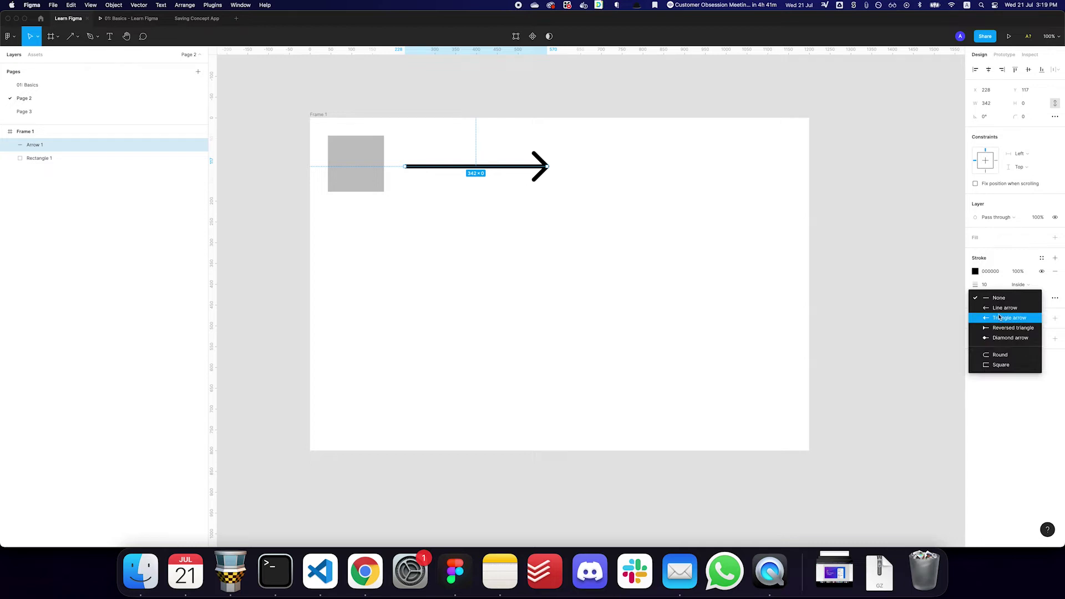
click(1002, 307)
click(990, 298)
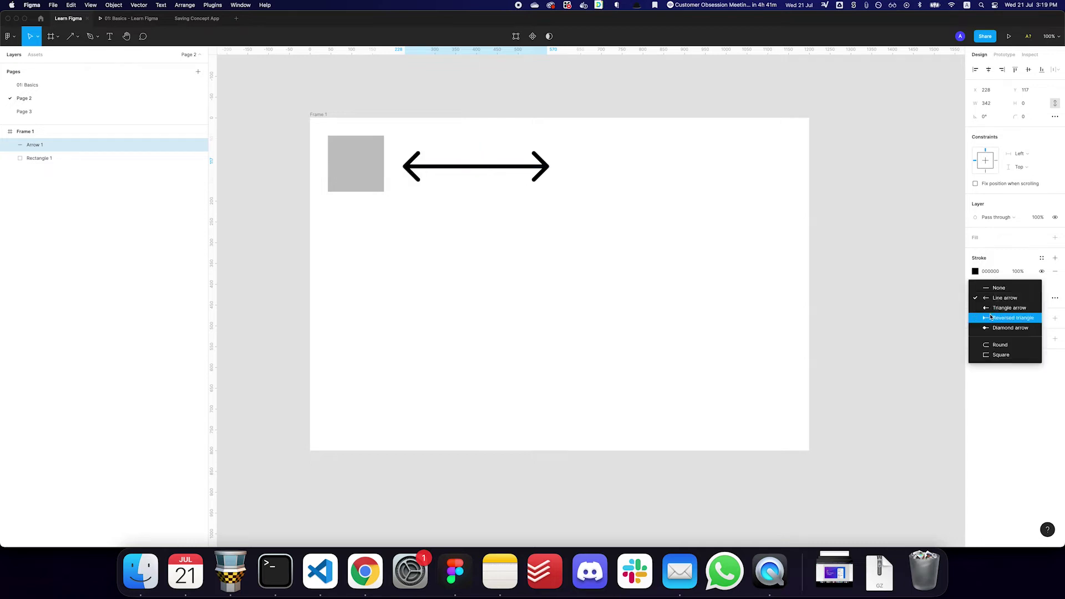
click(991, 317)
click(991, 300)
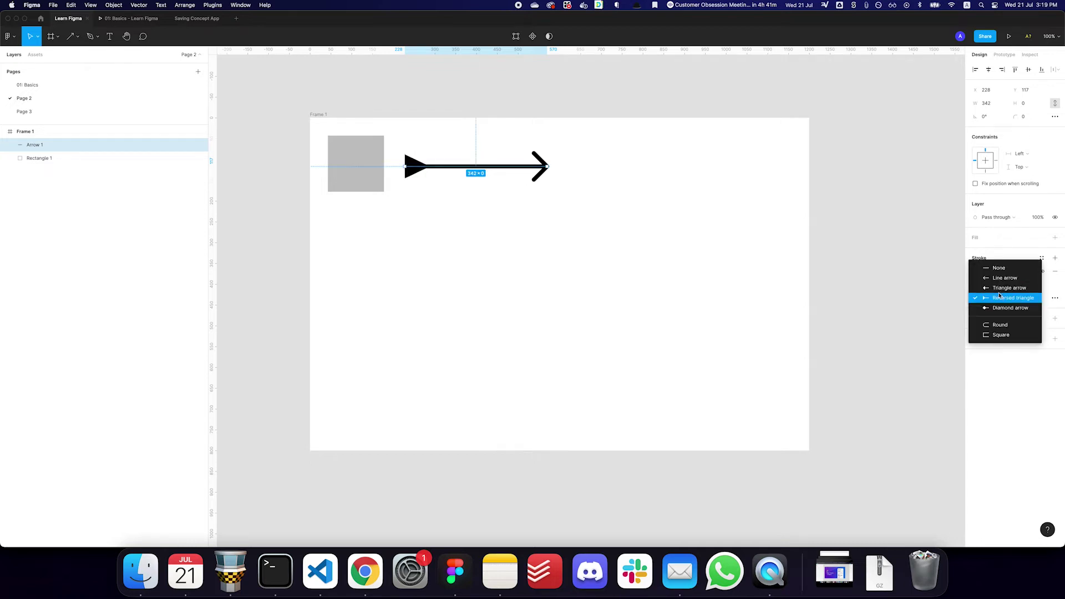
click(1000, 325)
Delete the arrow from the frame.
click(468, 219)
click(444, 167)
key(Delete)
Draw a triangle with the Polygon tool, about 196 × 196, to the right of the square.
click(73, 37)
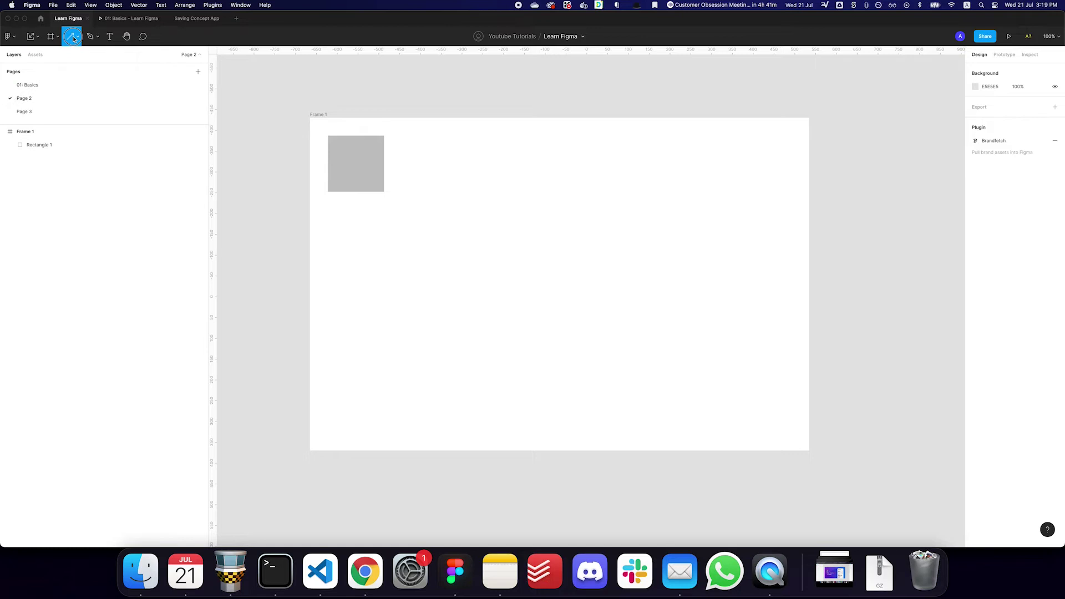
click(78, 37)
click(66, 99)
drag(414, 152, 469, 194)
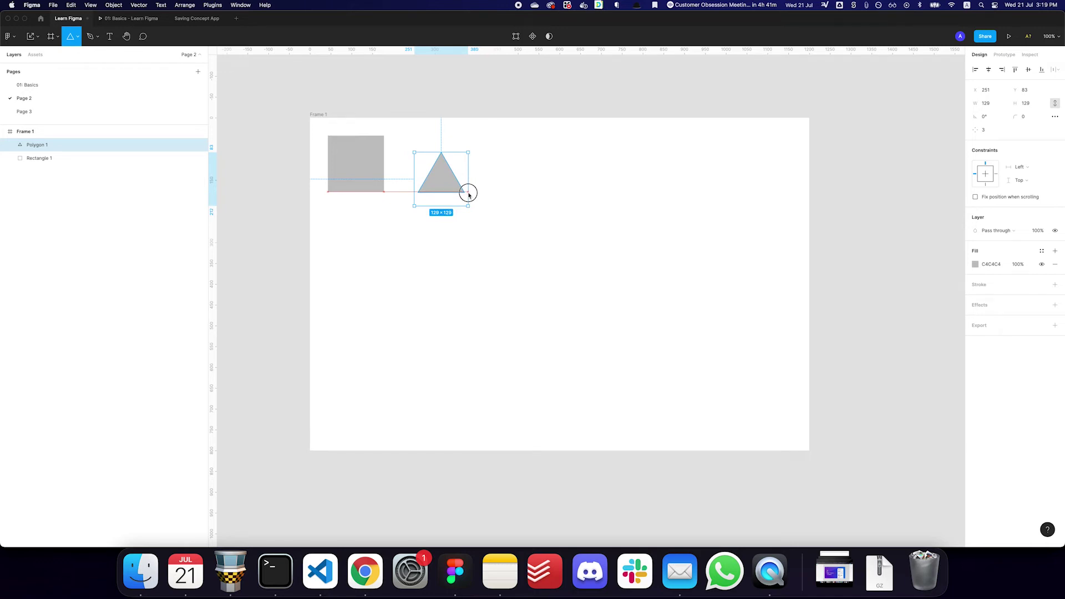
drag(469, 194, 497, 233)
Vary the polygon's number of corners, return it to 3, and delete the polygon.
mouse_move(975, 132)
mouse_down()
mouse_move(993, 134)
mouse_move(965, 138)
mouse_move(1030, 137)
mouse_move(970, 139)
mouse_up()
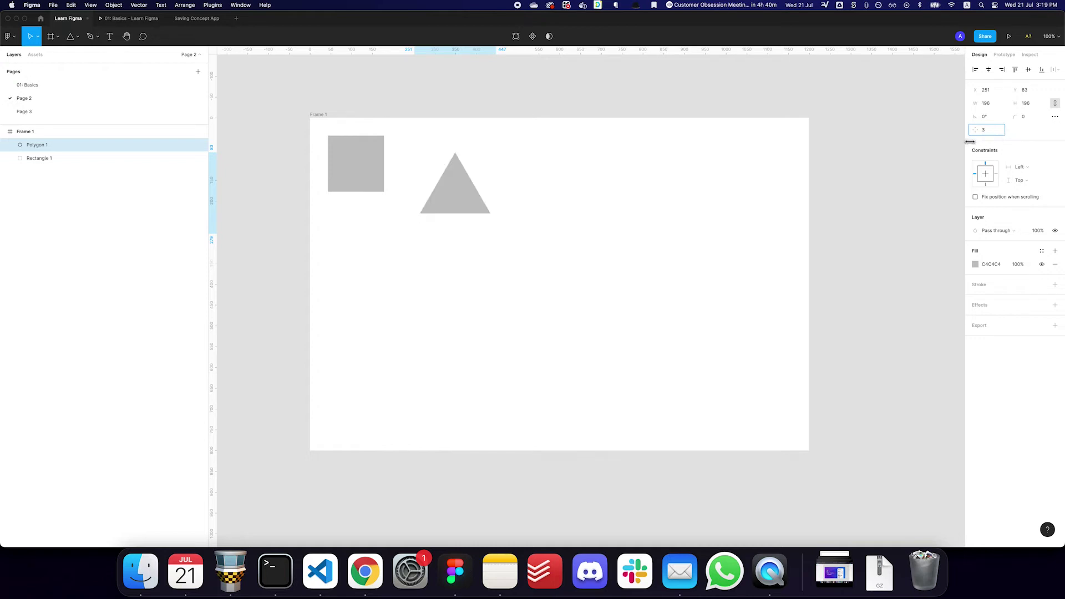
click(818, 161)
click(458, 187)
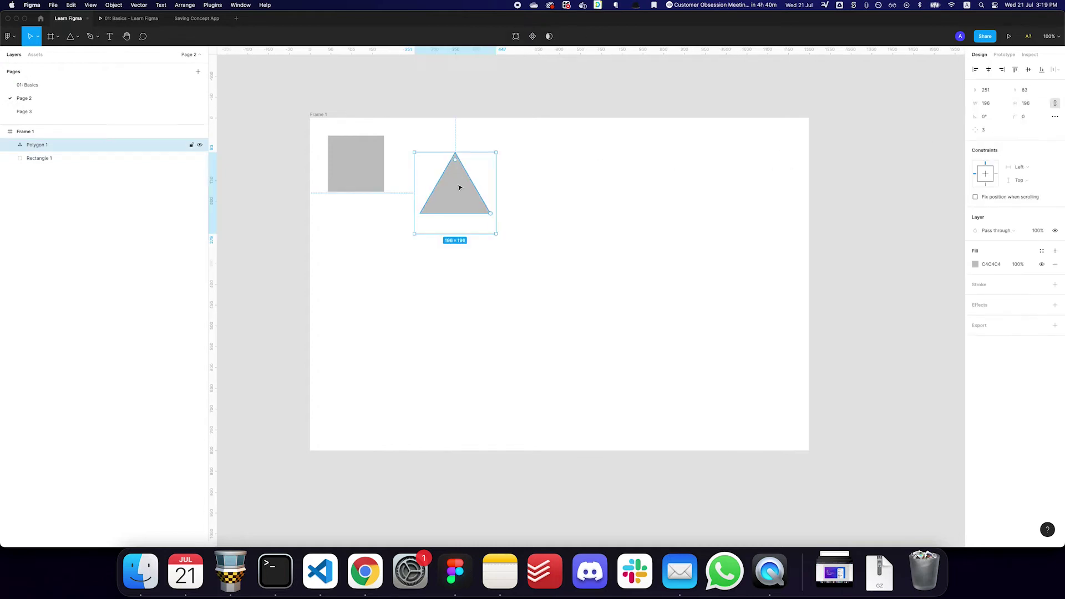
key(BackSpace)
Draw a five-pointed star of about 134 × 134 to the right of the square.
click(57, 37)
click(79, 37)
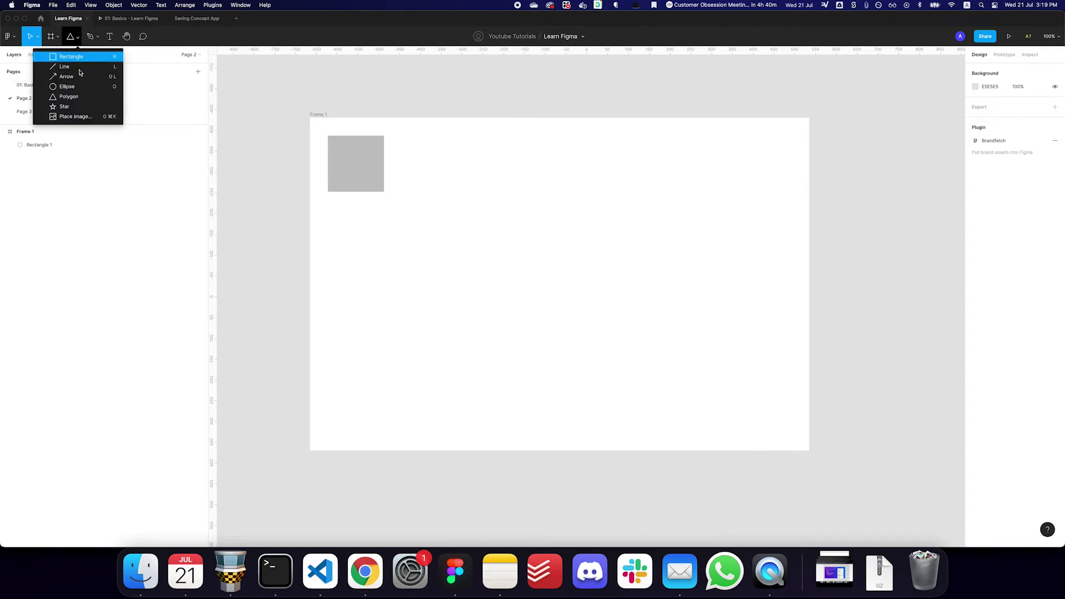
click(61, 107)
drag(405, 143, 462, 199)
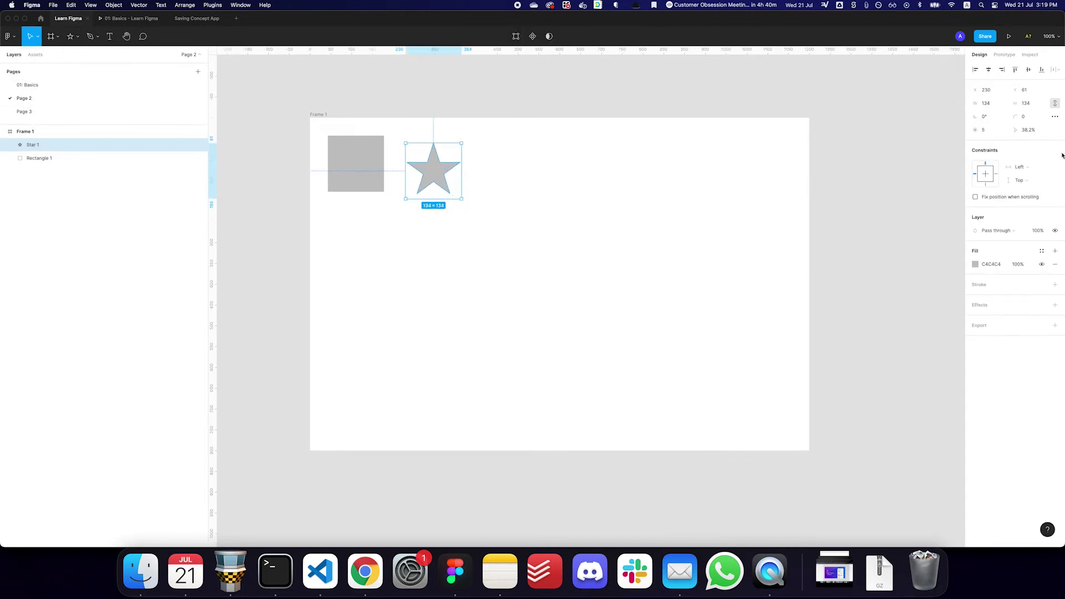
Experiment with the star's point count and reduce its ratio to make the arms thinner.
drag(981, 129, 37, 138)
drag(1017, 131, 943, 149)
click(680, 178)
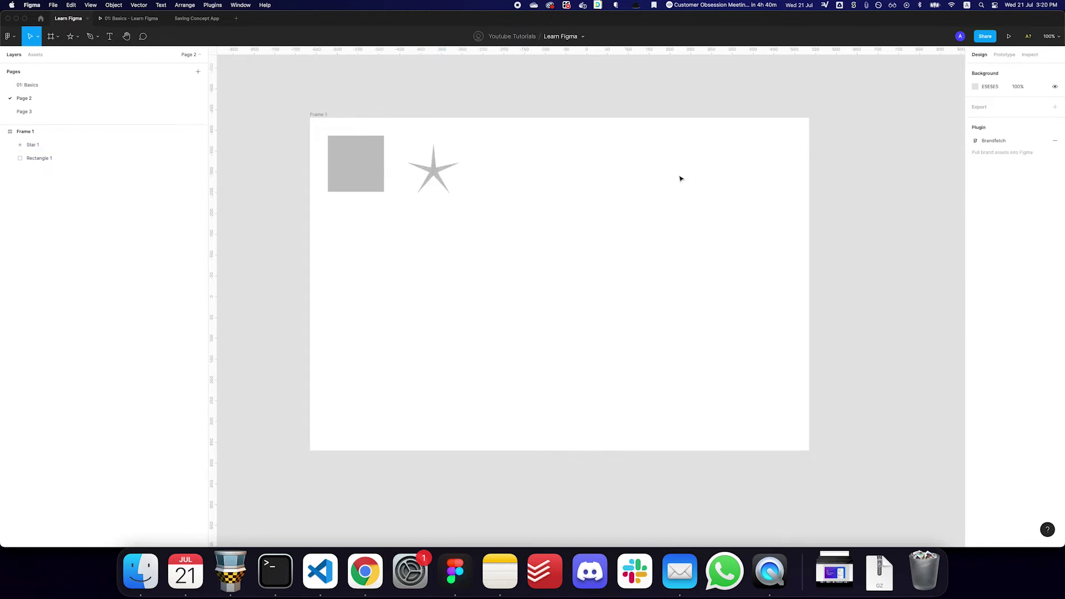
Delete the star and the square so the frame is empty.
click(418, 187)
key(Delete)
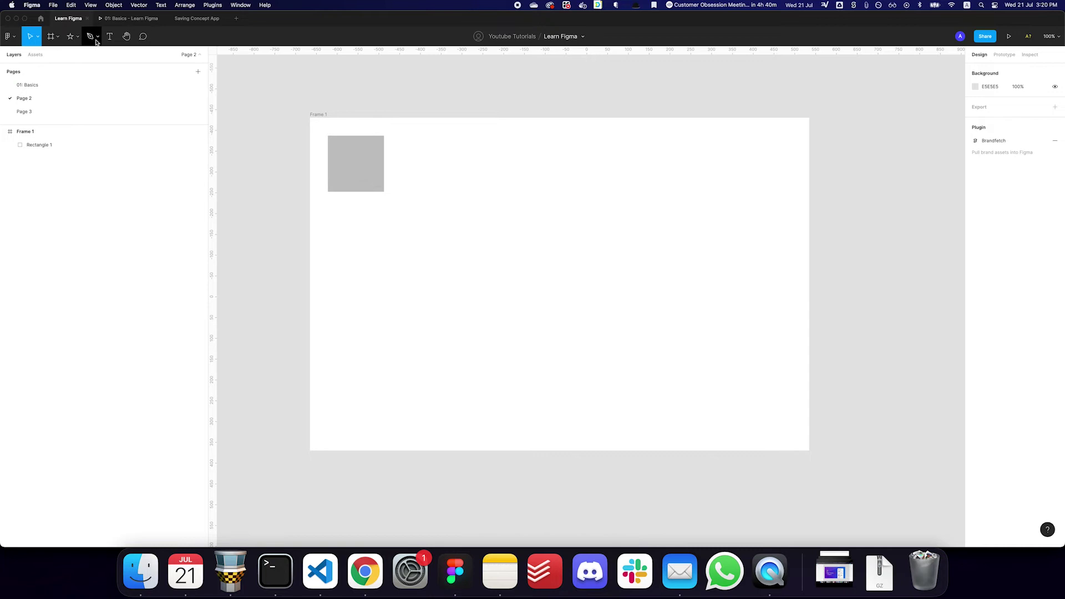
click(347, 164)
key(Delete)
Draw a rectangle of about 180 × 143 in the upper-left area of the frame.
click(71, 38)
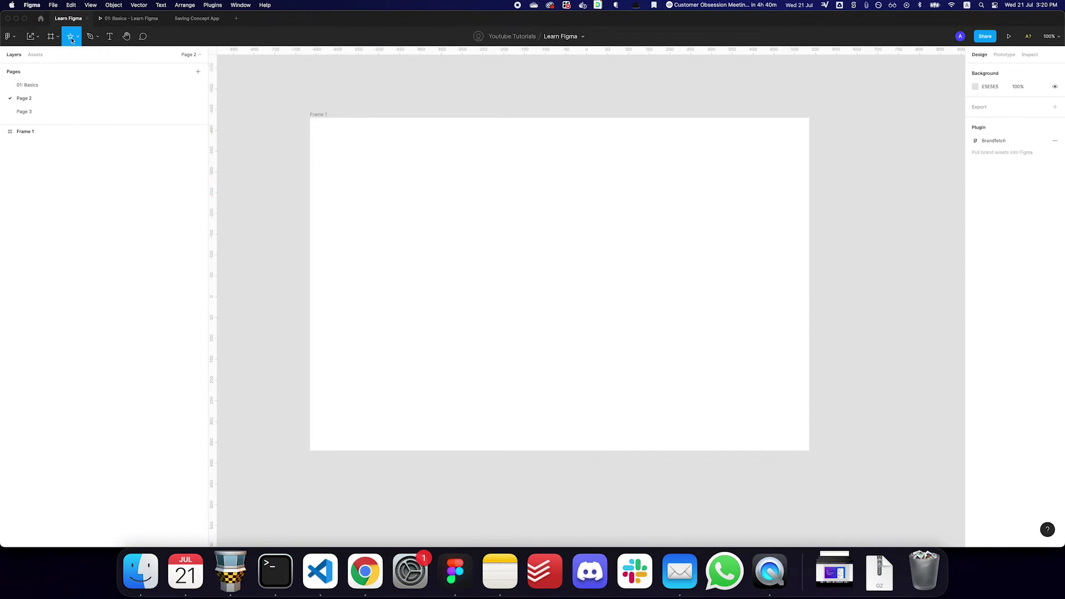
click(77, 36)
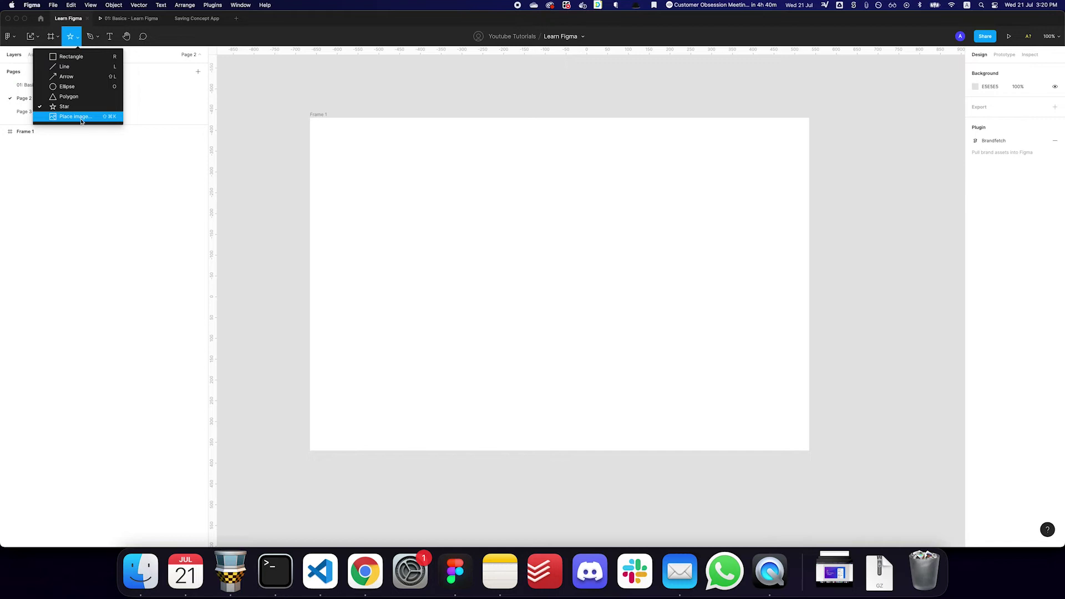
key(r)
mouse_move(344, 140)
mouse_down()
mouse_move(357, 161)
mouse_move(419, 199)
mouse_up()
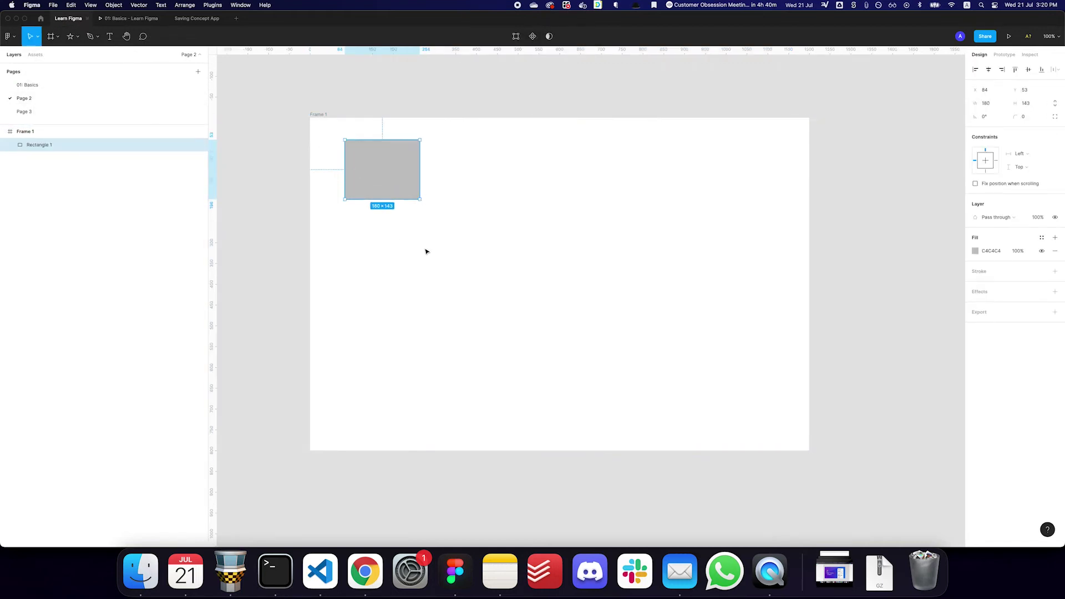
Capture a screenshot of some dock icons and place that image from the Desktop as the grey rectangle's fill.
key(super+shift+4)
drag(449, 505, 651, 597)
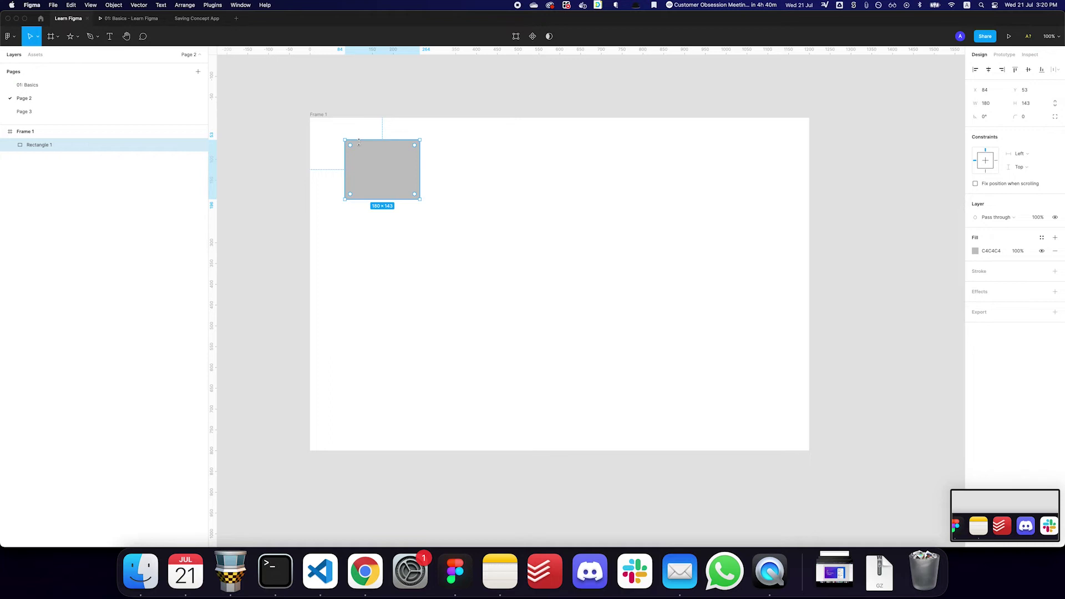
click(70, 36)
click(77, 36)
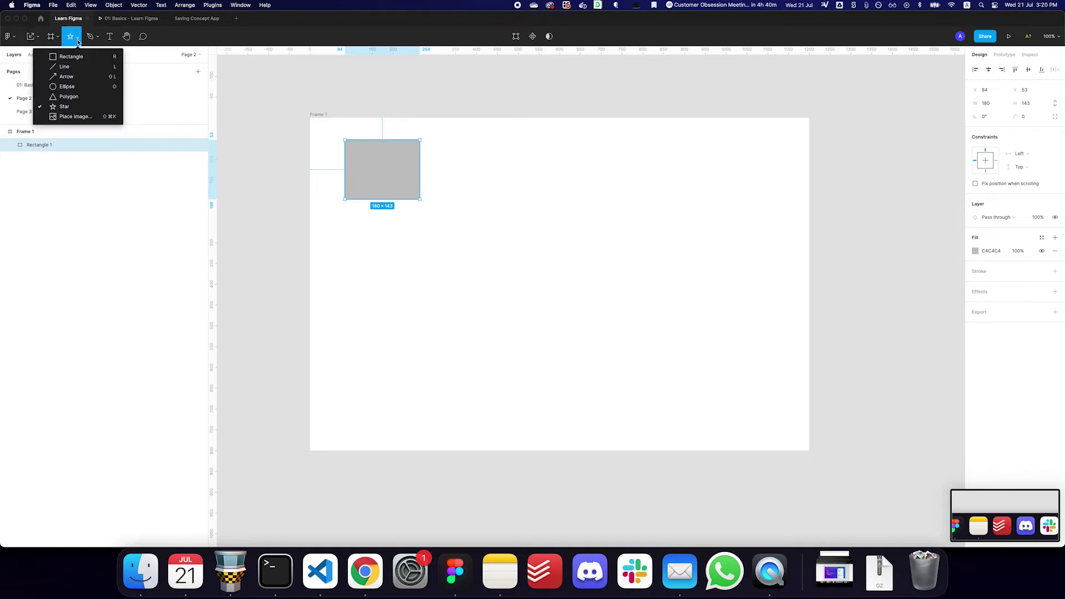
click(86, 118)
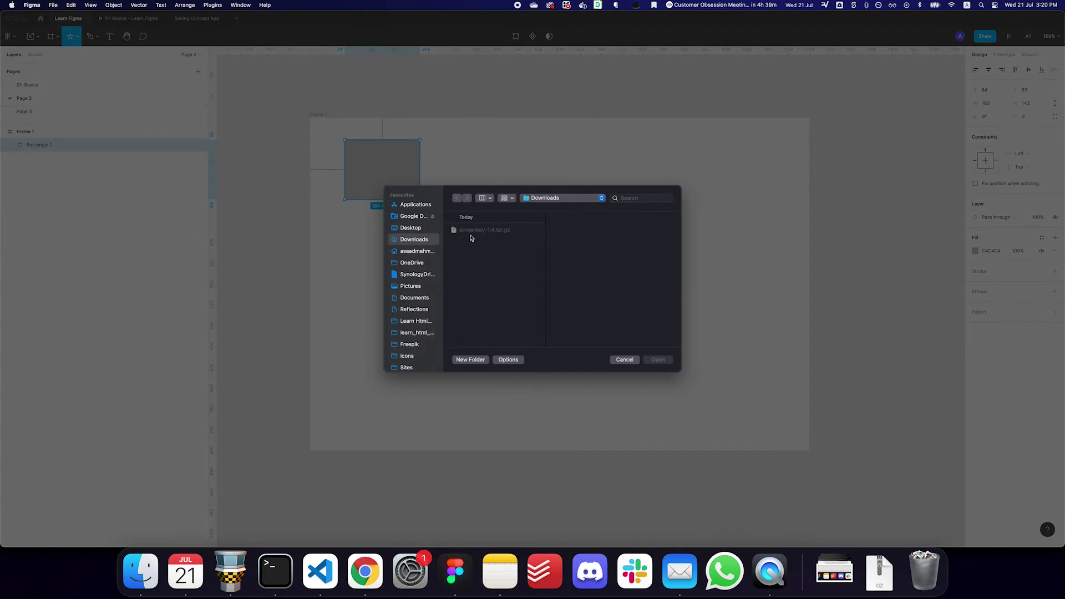
click(419, 228)
click(502, 259)
click(500, 267)
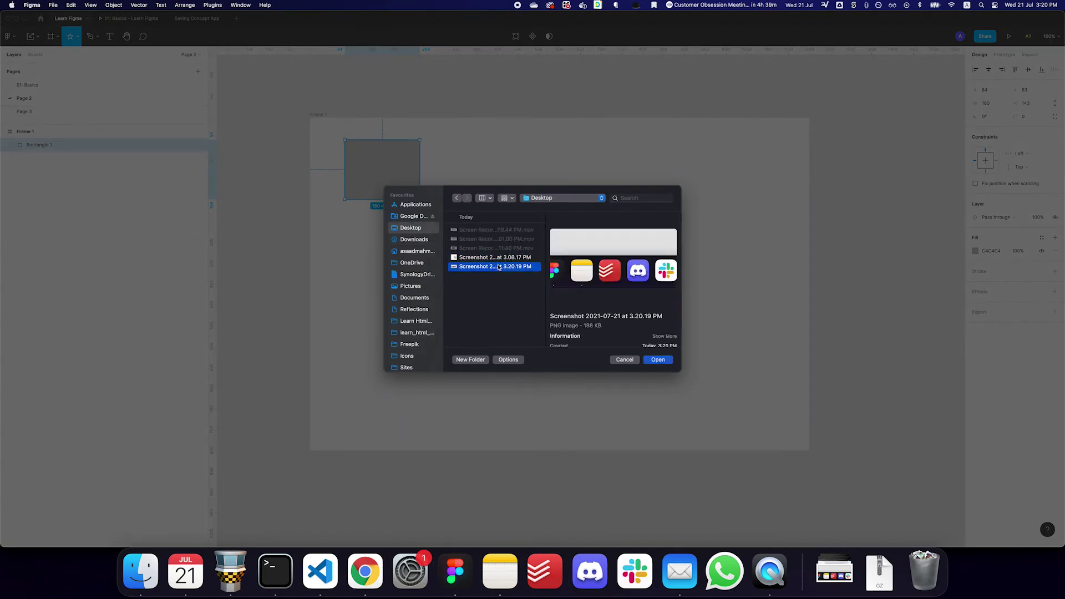
double_click(498, 267)
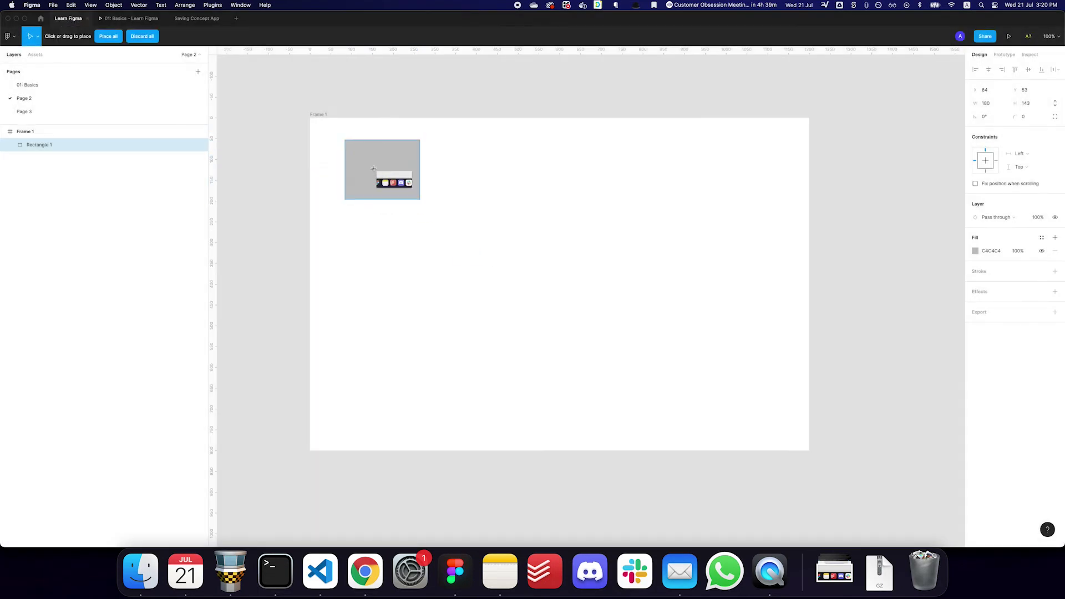
scroll(319, 143, up, 2)
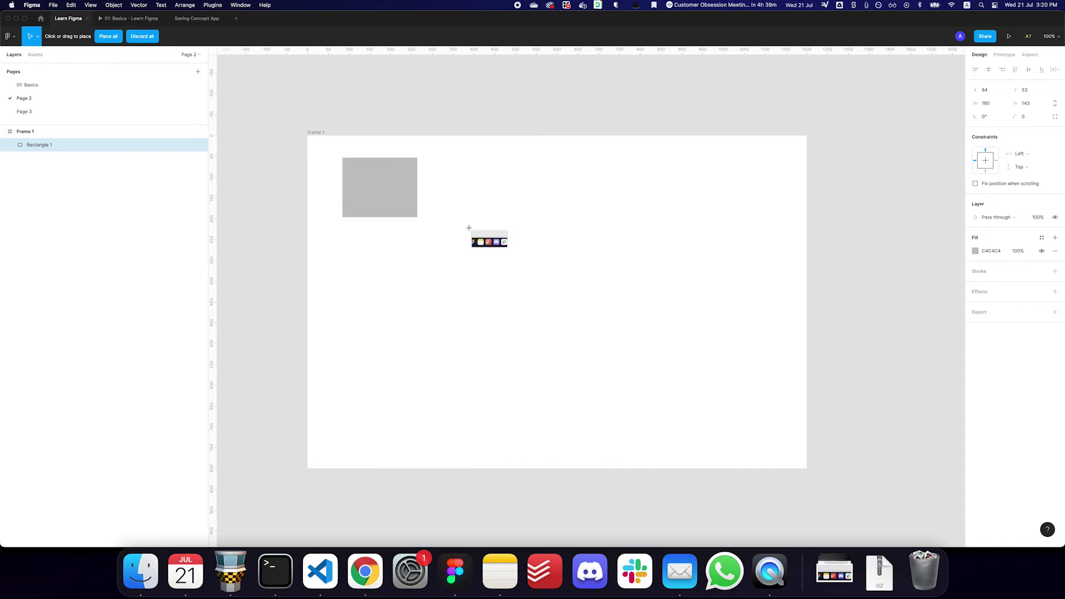
click(380, 188)
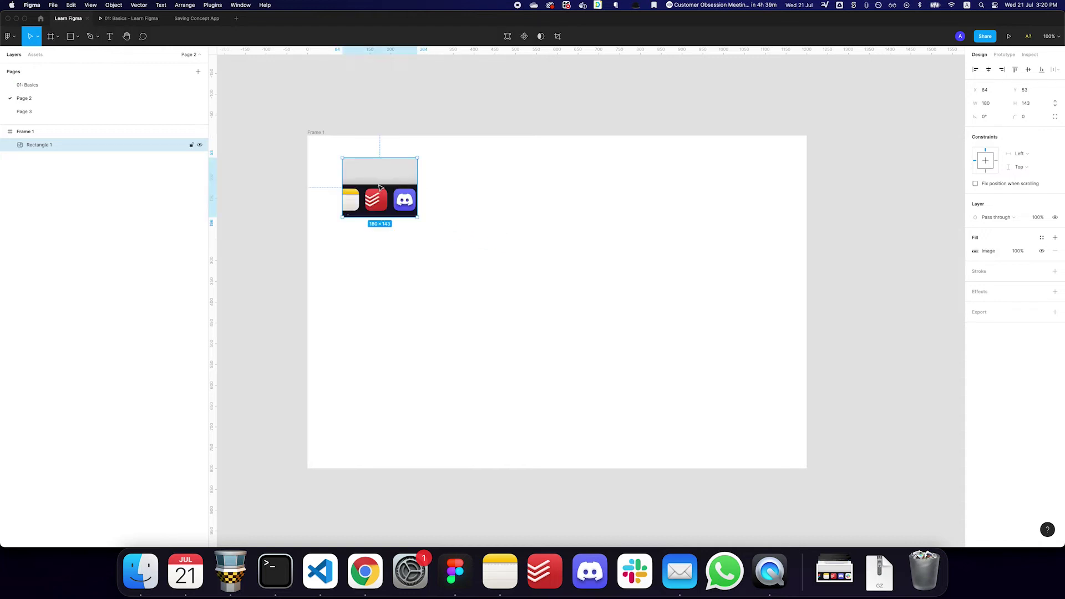
Open the rectangle's image fill settings, close them, and undo the image placement.
click(976, 252)
key(Escape)
scroll(409, 204, up, 1)
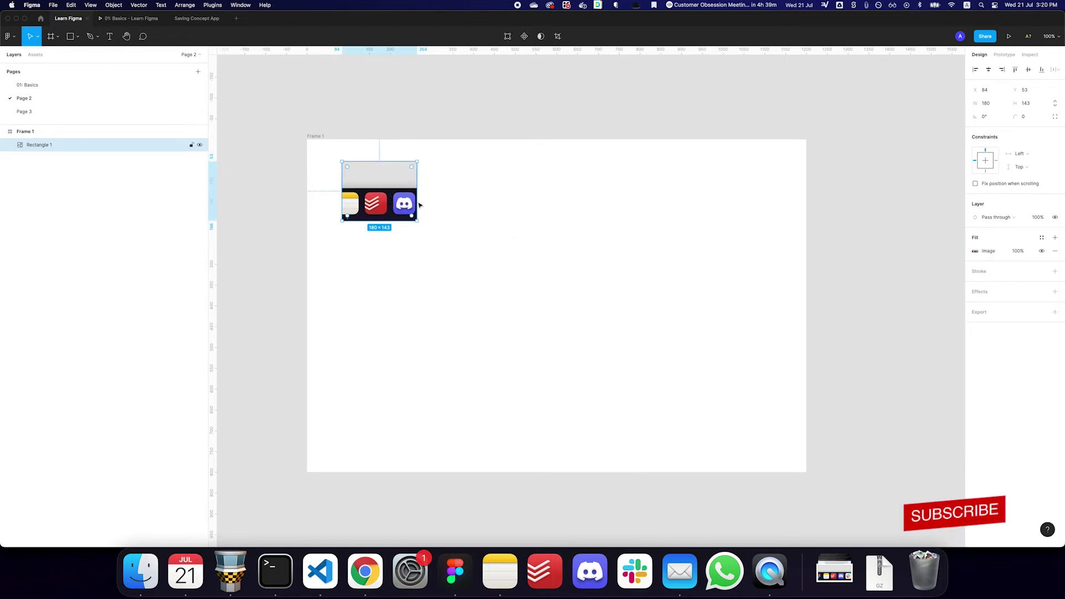
double_click(416, 203)
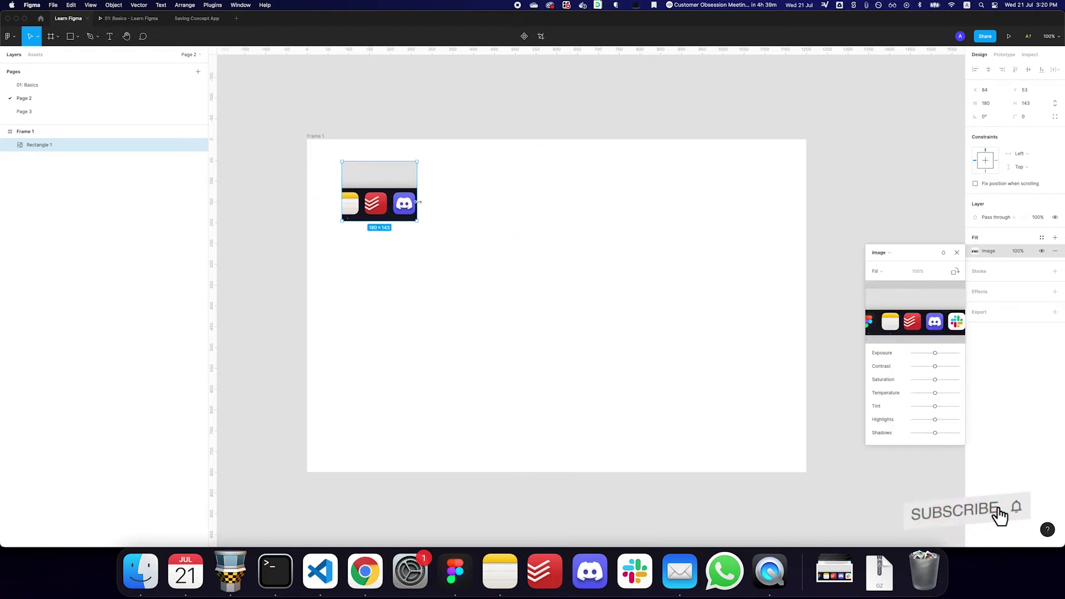
key(Escape)
key(super+z)
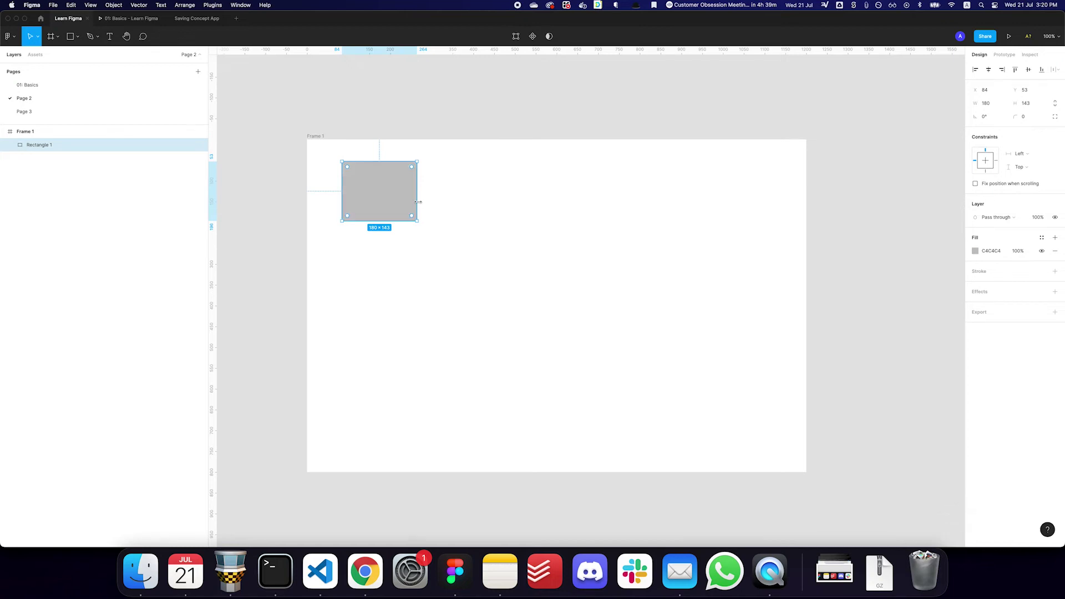
Paste the dock screenshot into the grey rectangle as its image fill and deselect it.
click(442, 205)
click(380, 198)
key(super+v)
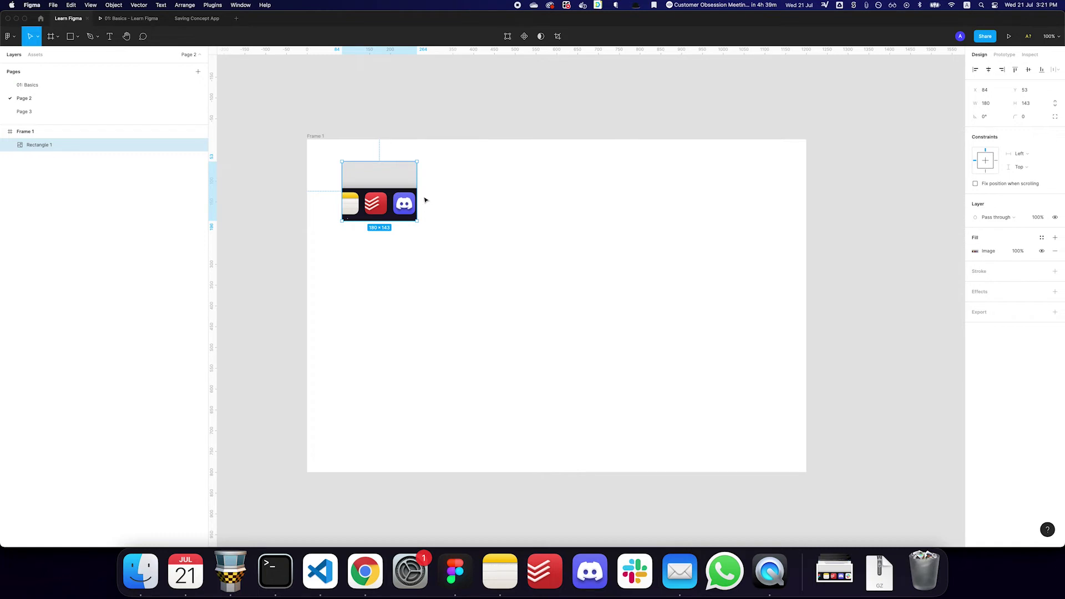
click(439, 198)
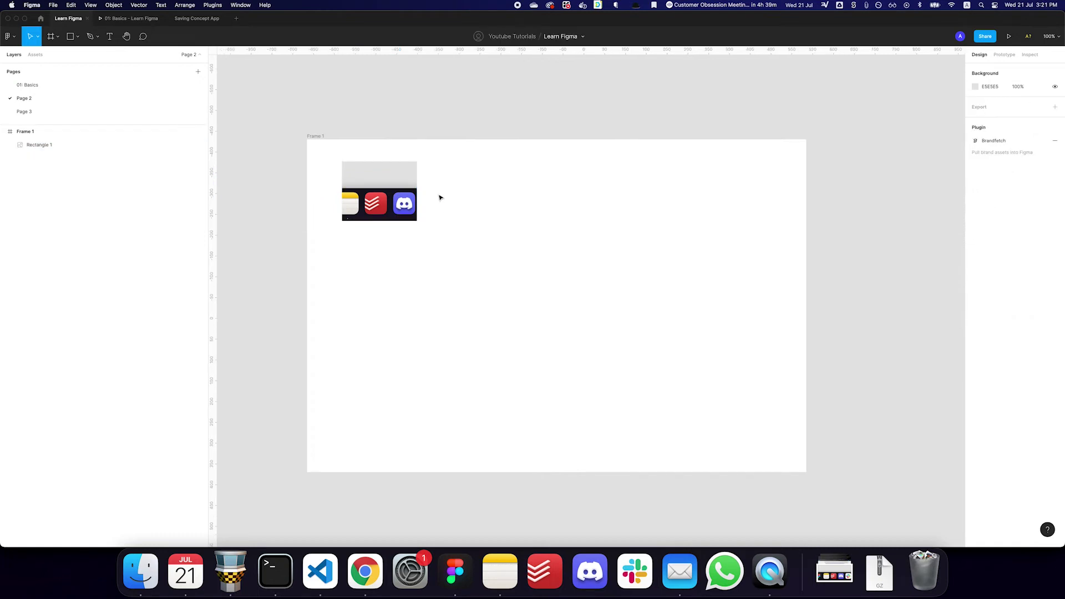
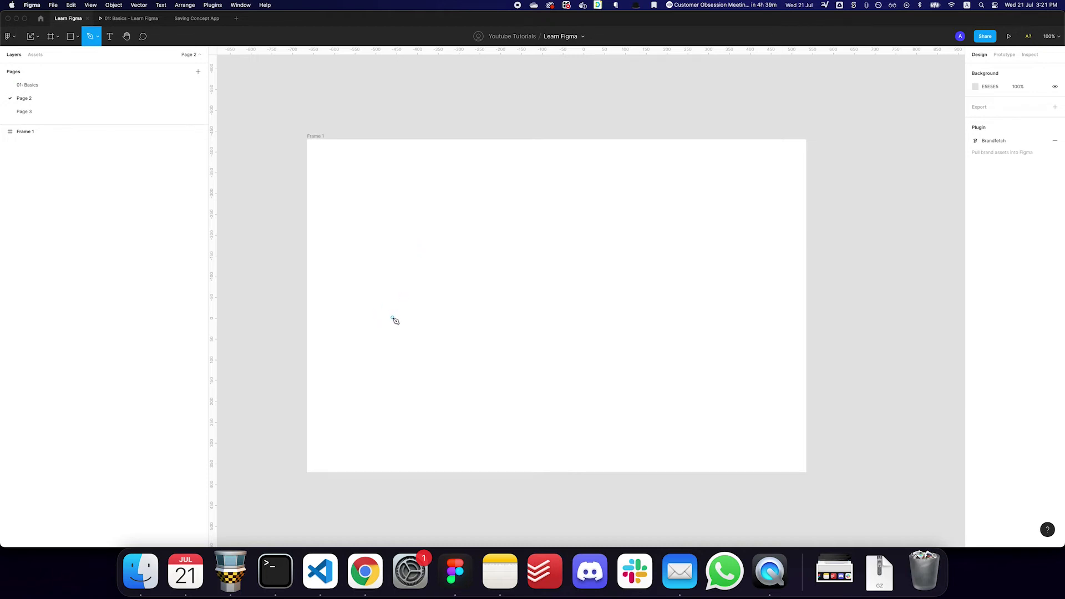
Draw an open seven-point zigzag path with the Pen tool, about 505 × 161, across the middle of the frame.
click(392, 318)
click(432, 251)
click(463, 317)
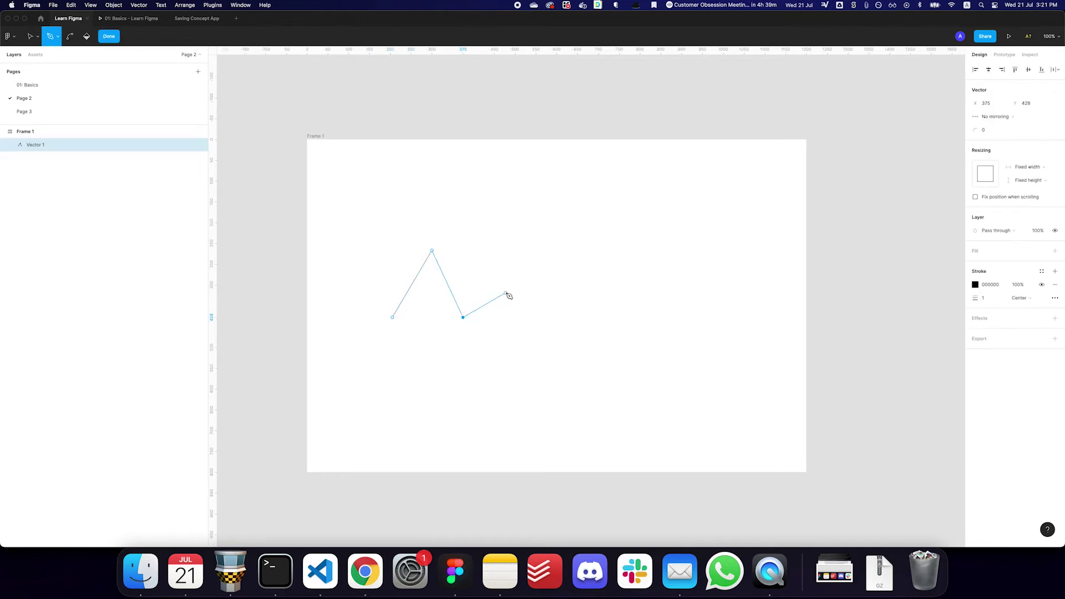
click(485, 277)
click(503, 317)
click(547, 288)
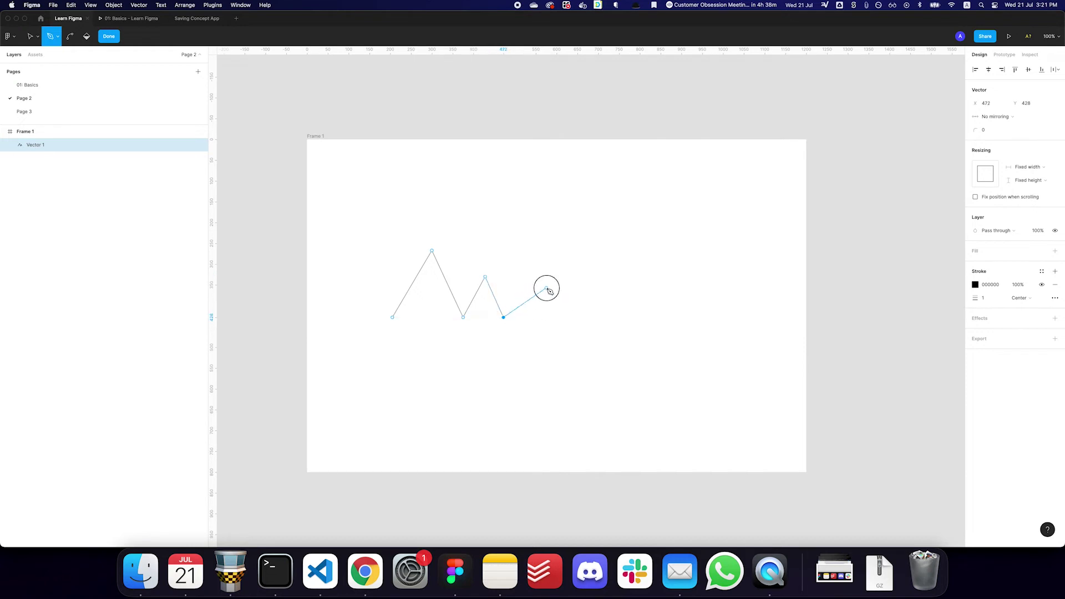
click(603, 317)
key(Escape)
Bend the zigzag's inner corner points into smooth curves with the Bend tool.
click(578, 306)
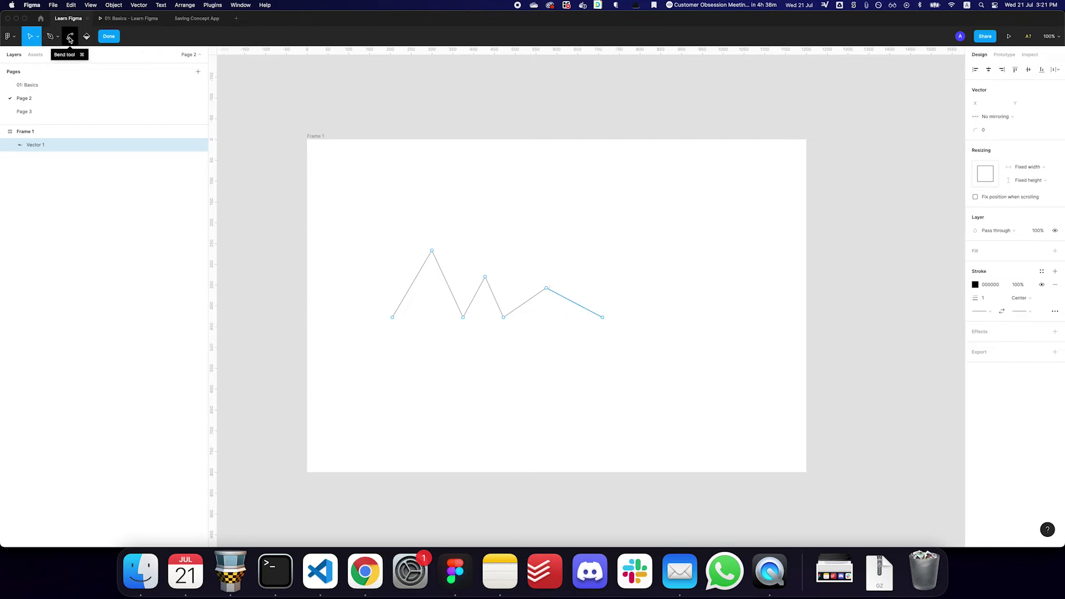
click(70, 38)
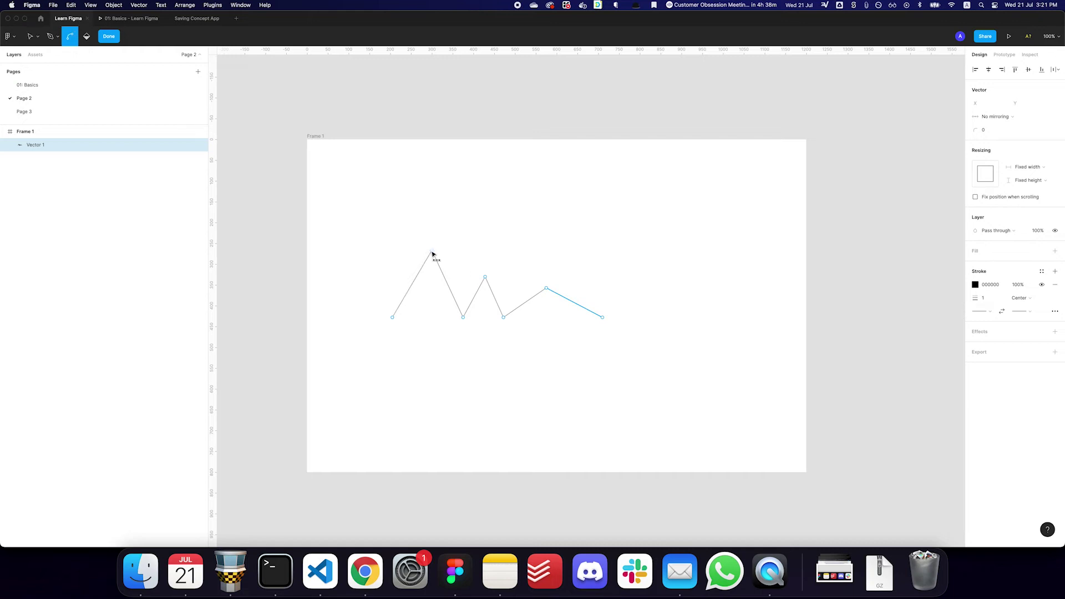
drag(433, 253, 461, 253)
drag(463, 316, 494, 279)
drag(503, 317, 522, 324)
click(547, 289)
drag(548, 290, 566, 288)
Level the curve handles at each peak and valley, and shift the tallest peak slightly left.
key(v)
click(544, 288)
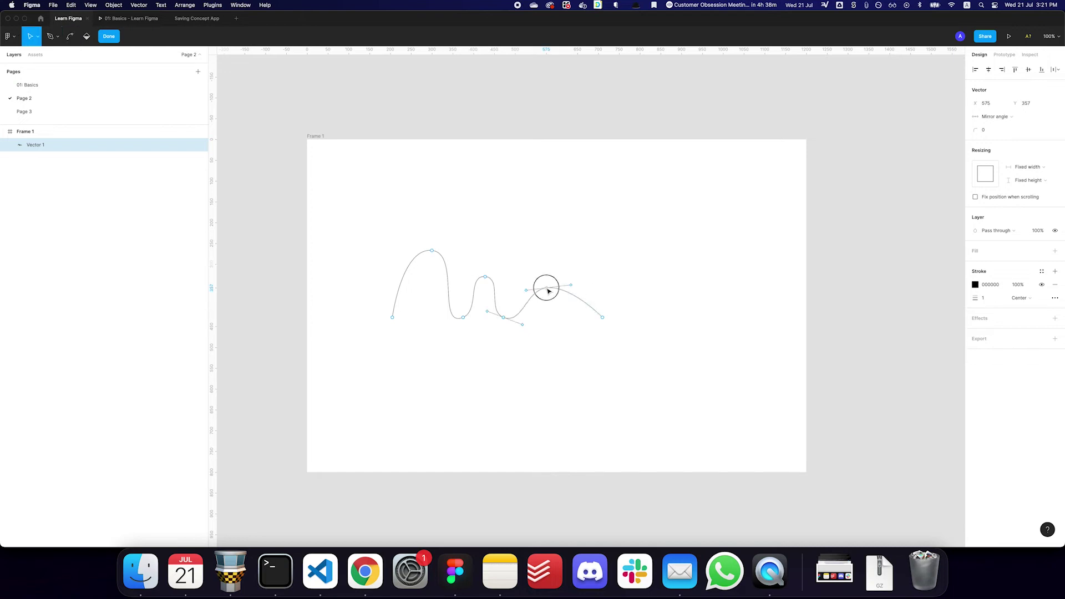
drag(574, 288, 574, 289)
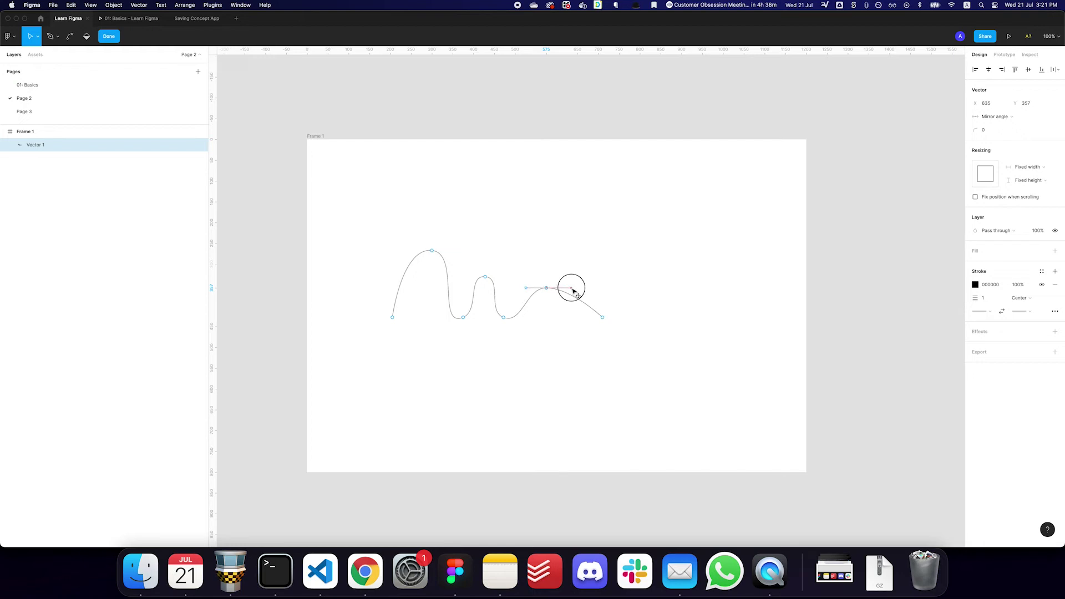
click(503, 317)
drag(523, 318, 525, 318)
click(486, 277)
drag(503, 282, 506, 278)
click(463, 317)
drag(480, 312, 481, 323)
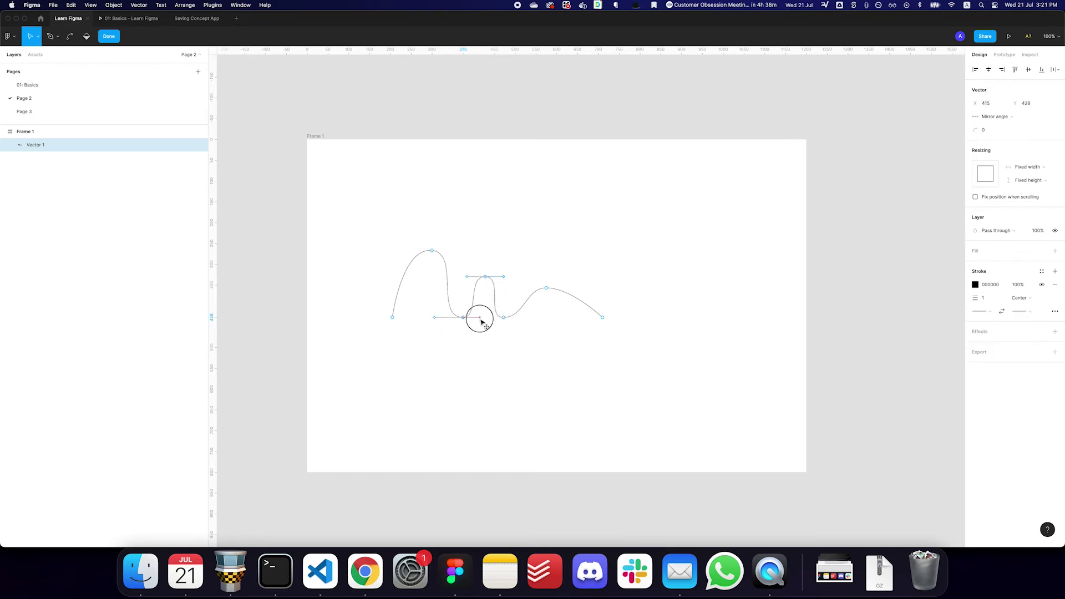
click(432, 251)
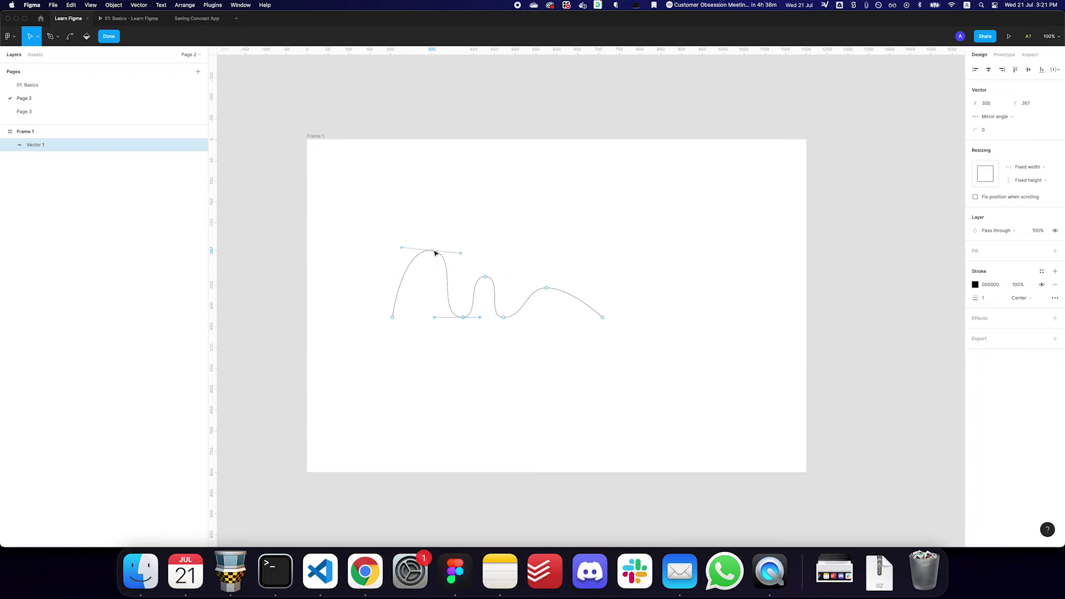
drag(464, 255, 424, 255)
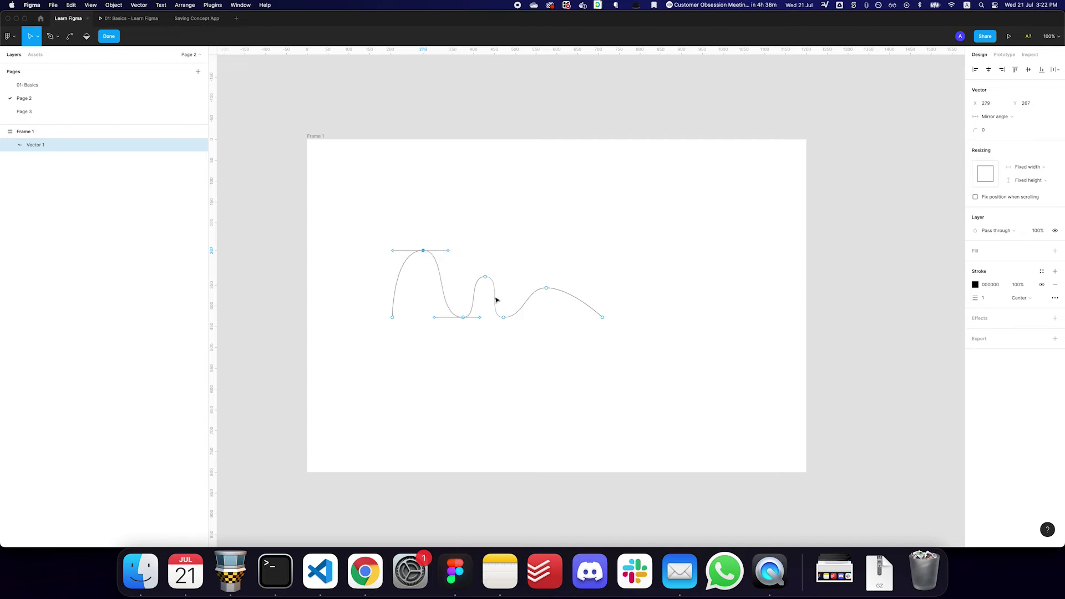
Move the second valley and the two lower peaks right to space the waves evenly, and finish vector editing.
mouse_move(503, 319)
mouse_down()
mouse_move(525, 316)
mouse_move(516, 316)
mouse_up()
drag(488, 281, 497, 280)
drag(519, 318, 566, 291)
key(Escape)
key(Escape)
Delete the wavy curve from the frame.
drag(640, 347, 359, 245)
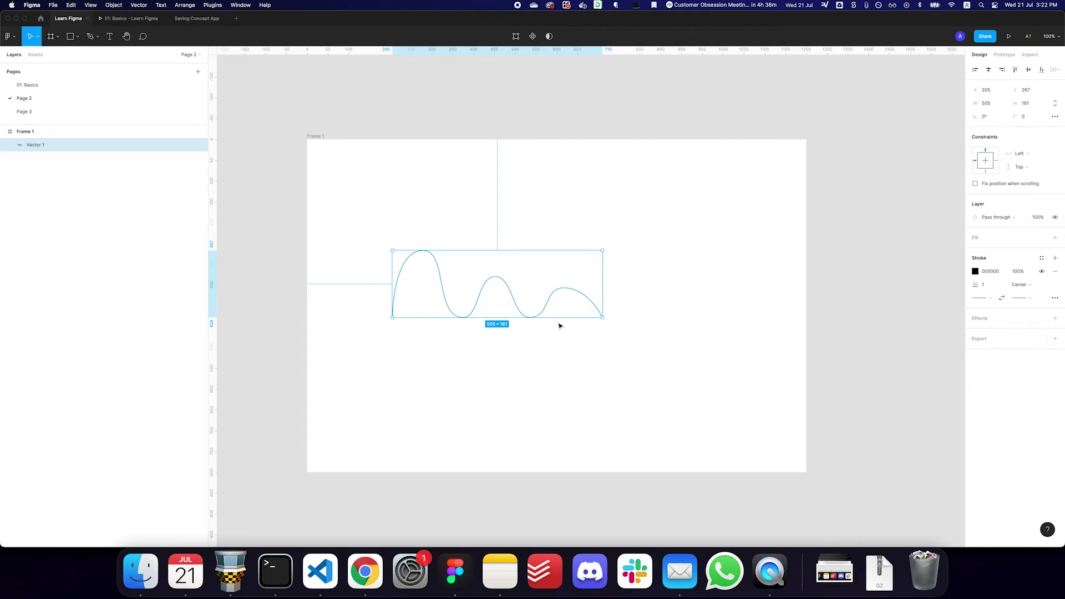
key(BackSpace)
click(530, 256)
Draw a closed upright rectangle of about 45 × 55 with the Pen tool in the frame's upper middle.
key(p)
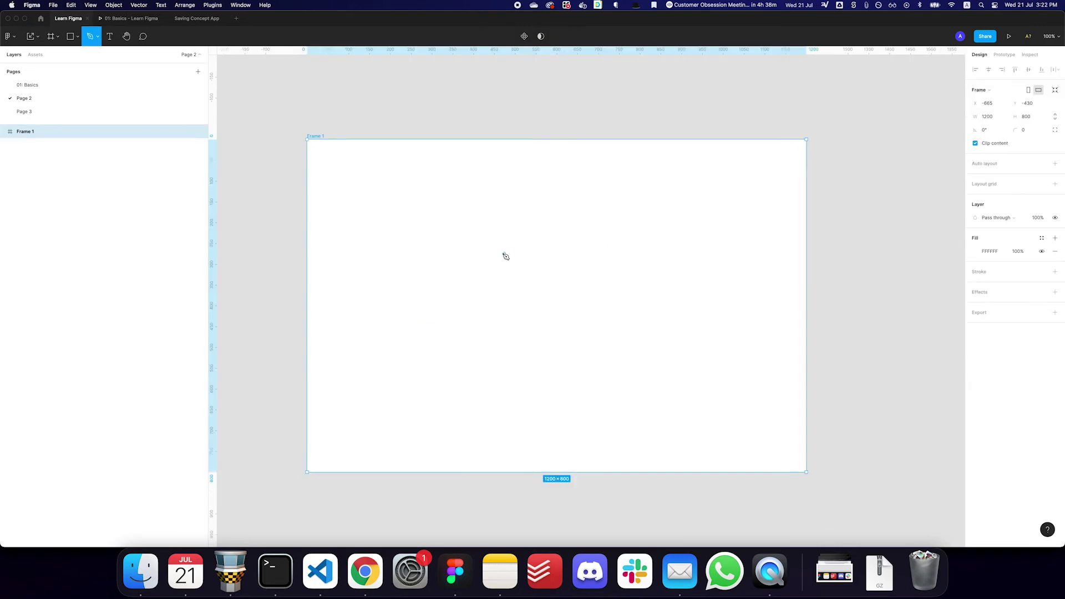
click(472, 242)
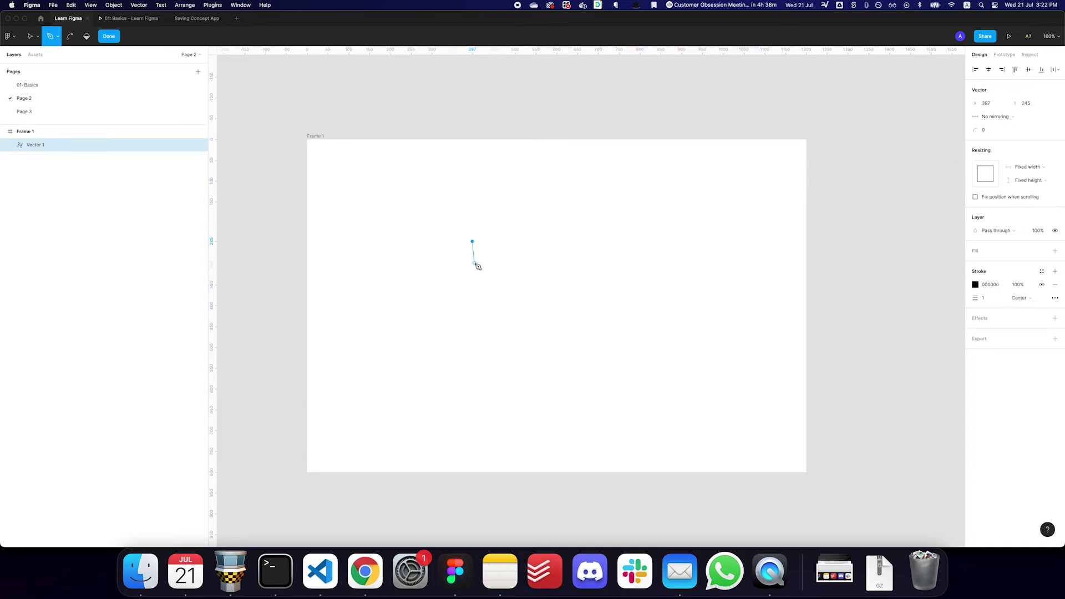
click(472, 264)
click(491, 264)
click(491, 242)
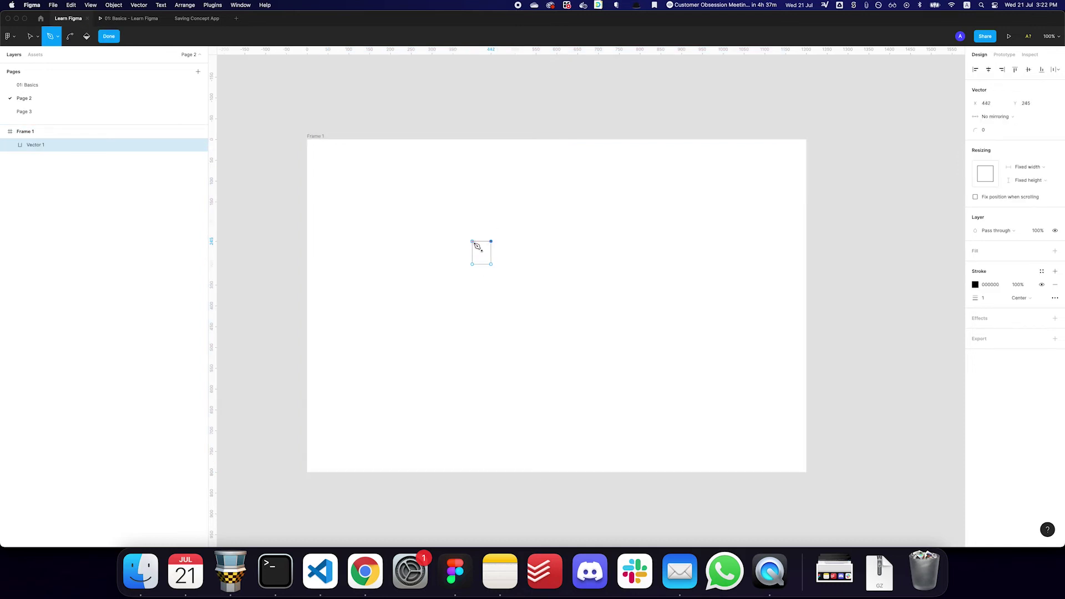
click(472, 242)
Round the small rectangle's corners, trying a radius of 2 and settling on 4.
scroll(497, 238, up, 5)
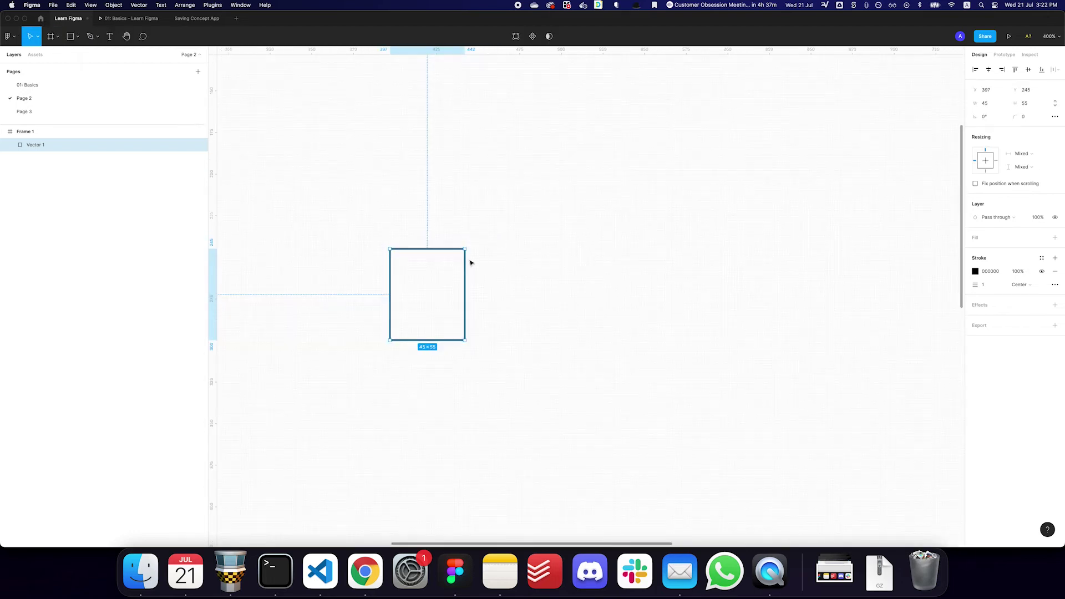
click(1032, 119)
text(2)
key(Return)
click(490, 264)
click(464, 266)
click(1023, 118)
text(7)
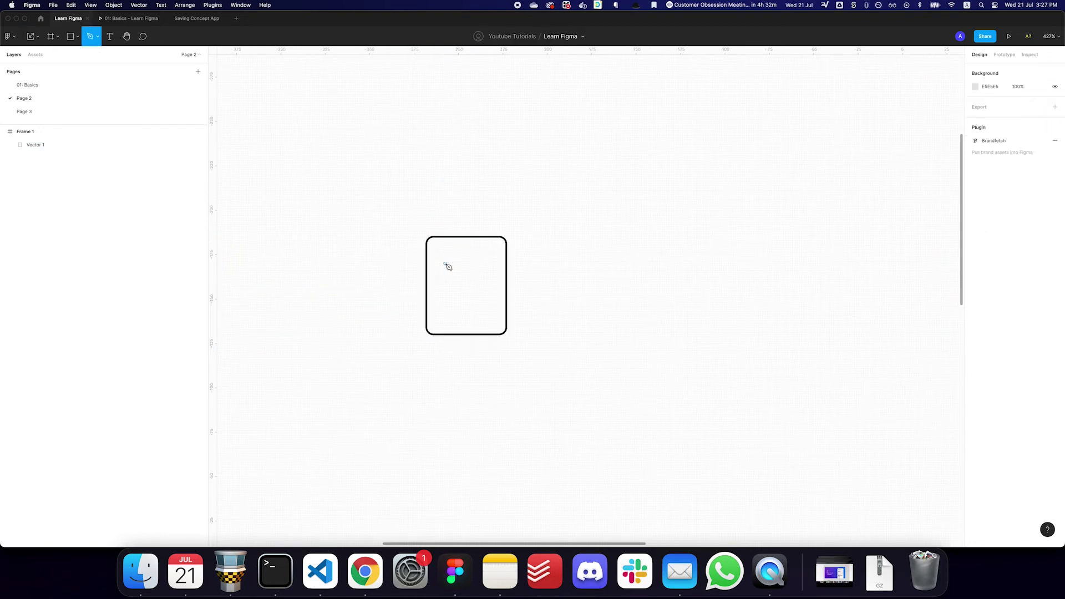
Draw a short horizontal line with the Pen tool near the rectangle's upper edge and extend its right end slightly.
click(444, 263)
click(487, 263)
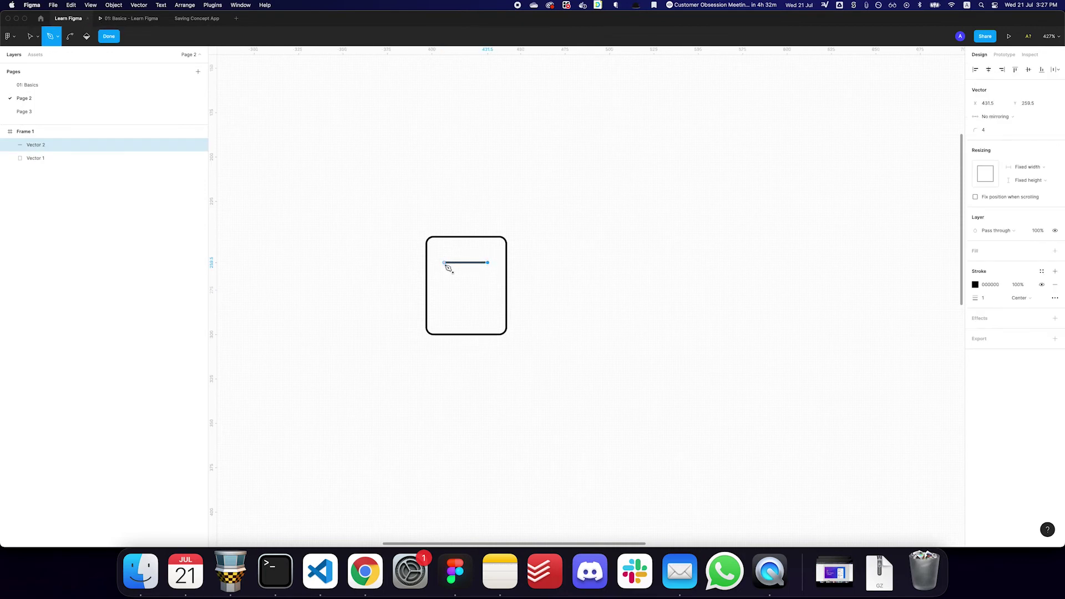
key(Escape)
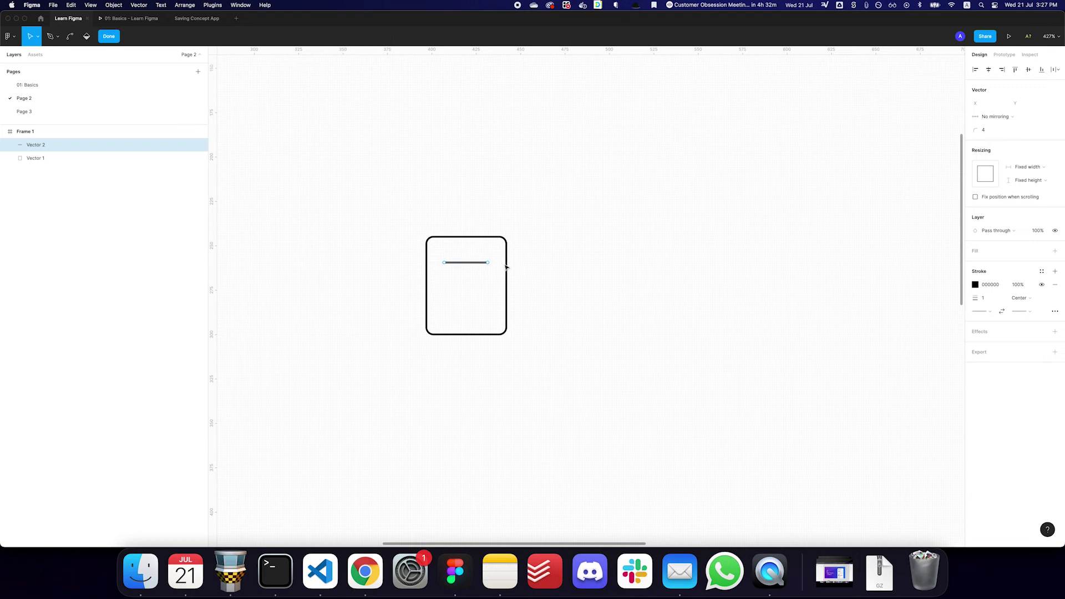
drag(490, 264, 492, 265)
Duplicate the horizontal line twice below itself to make three text lines inside the rectangle.
click(478, 265)
drag(478, 266, 481, 266)
click(482, 265)
drag(482, 266, 481, 283)
click(518, 281)
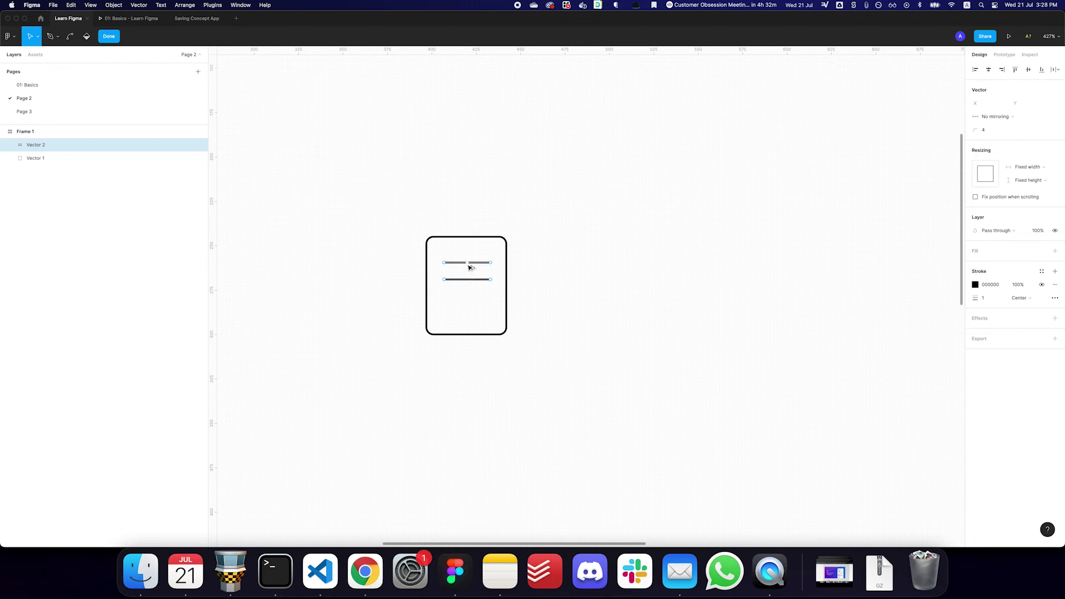
drag(466, 280, 463, 299)
click(522, 276)
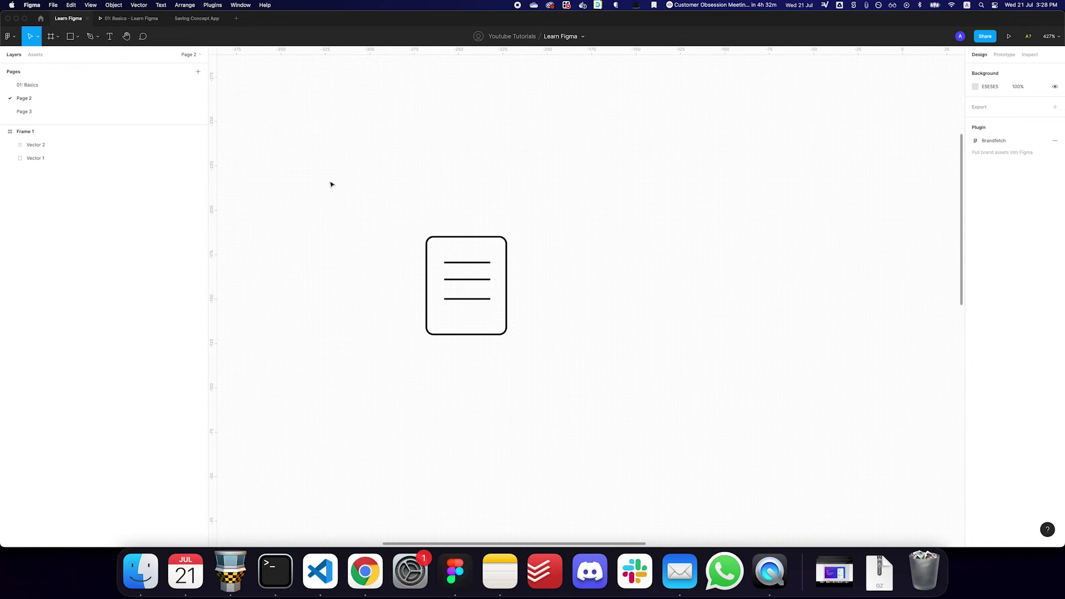
Delete the rounded rectangle and its three lines, and return the canvas to 100% zoom.
click(95, 36)
click(95, 37)
drag(371, 197, 533, 358)
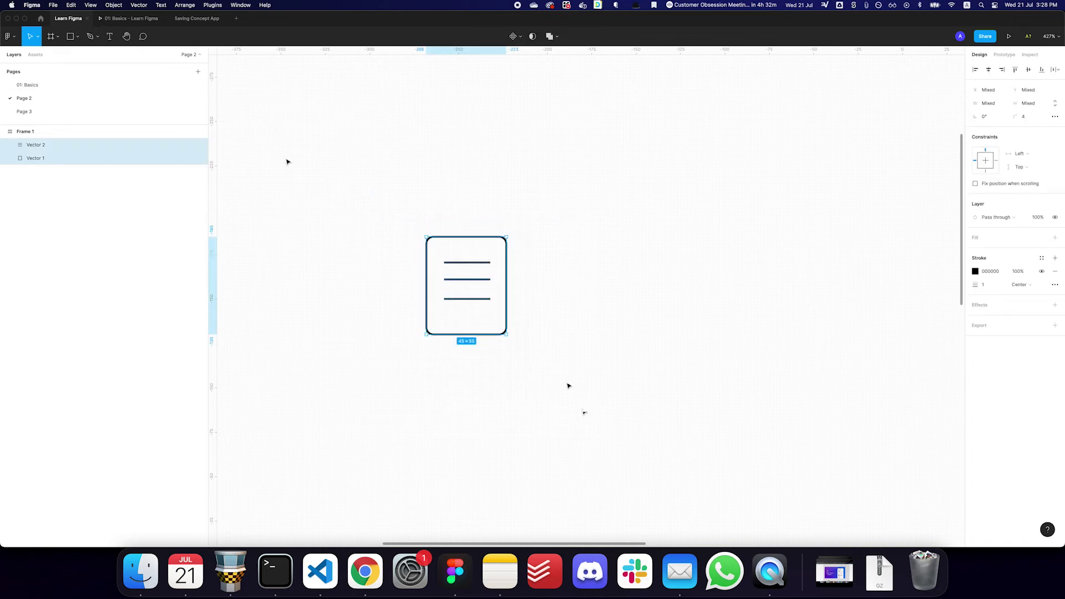
key(Delete)
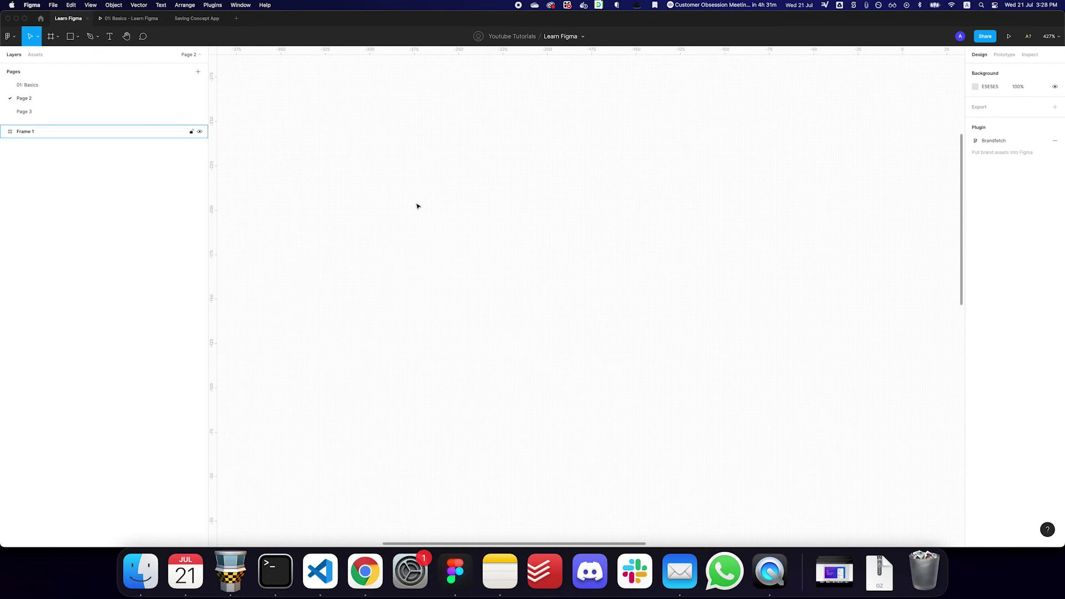
key(shift+0)
key(Escape)
scroll(339, 150, down, 2)
scroll(339, 150, right, 3)
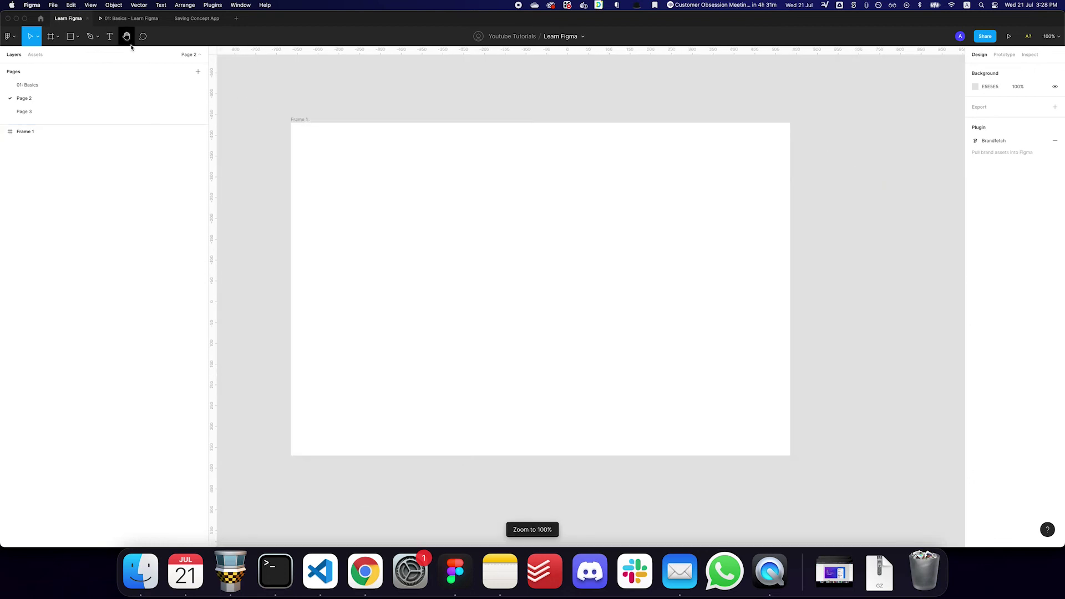
Add a text layer reading "This is the text tool" in the upper part of the frame.
click(111, 38)
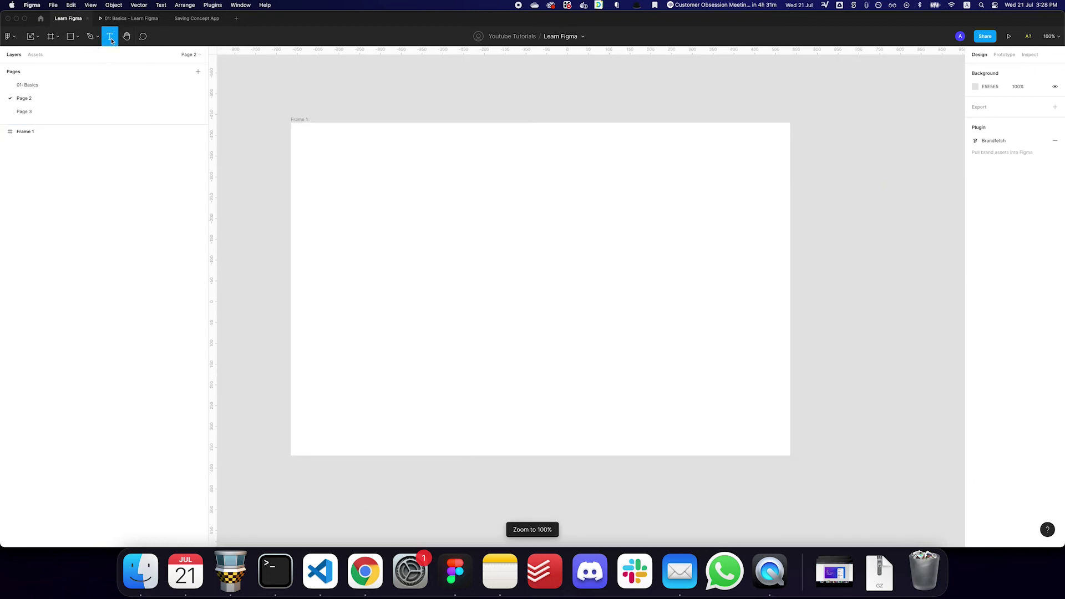
click(386, 210)
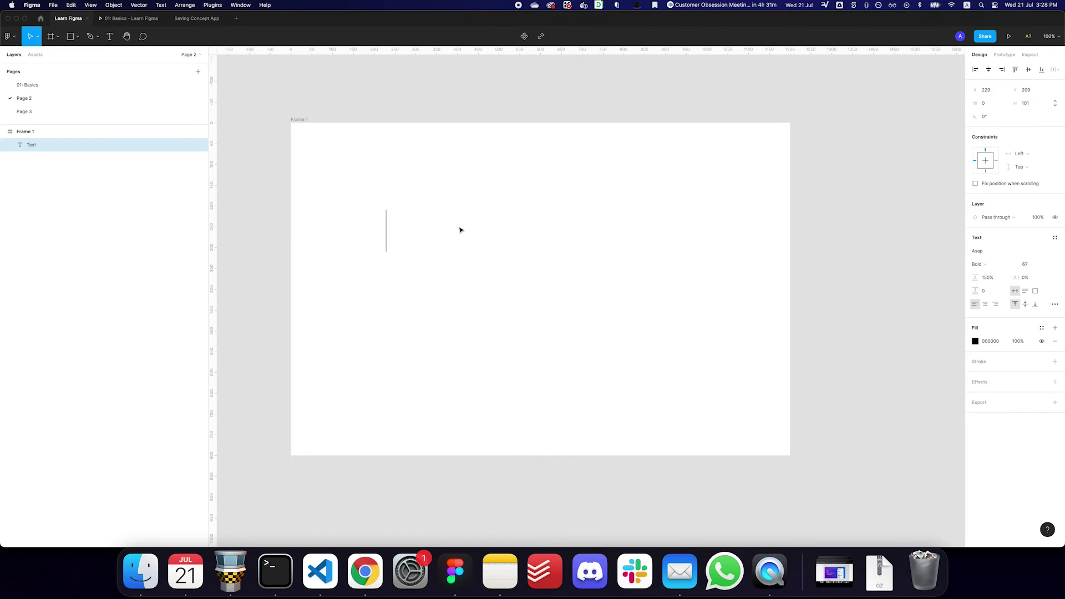
text(asdasdsadasd)
key(super+a)
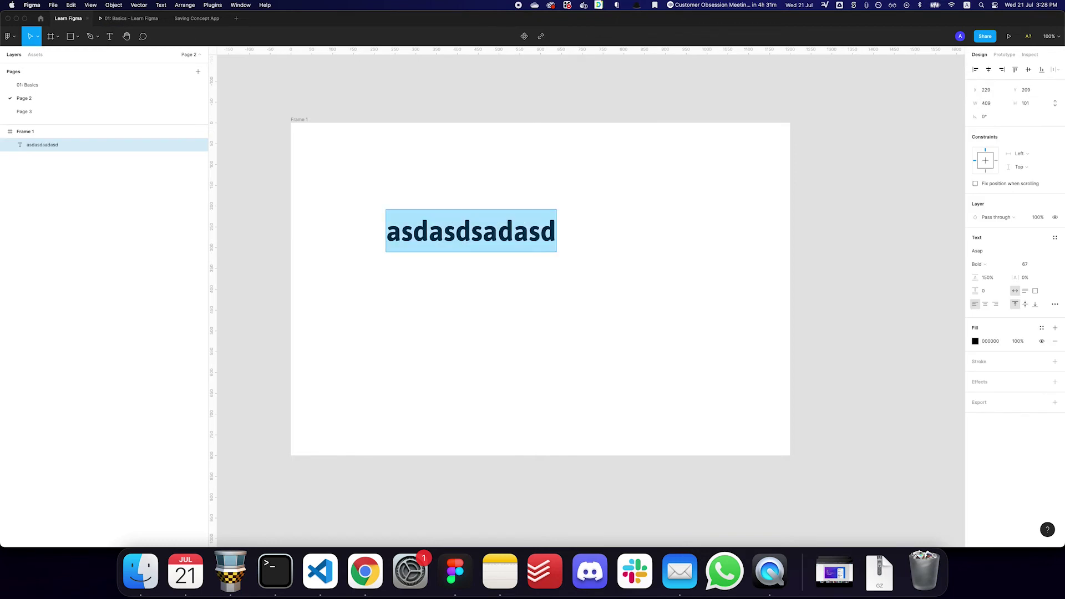
text(Thsi is)
key(BackSpace)
key(BackSpace)
key(BackSpace)
key(BackSpace)
key(BackSpace)
key(BackSpace)
text(is is the text tool)
key(Escape)
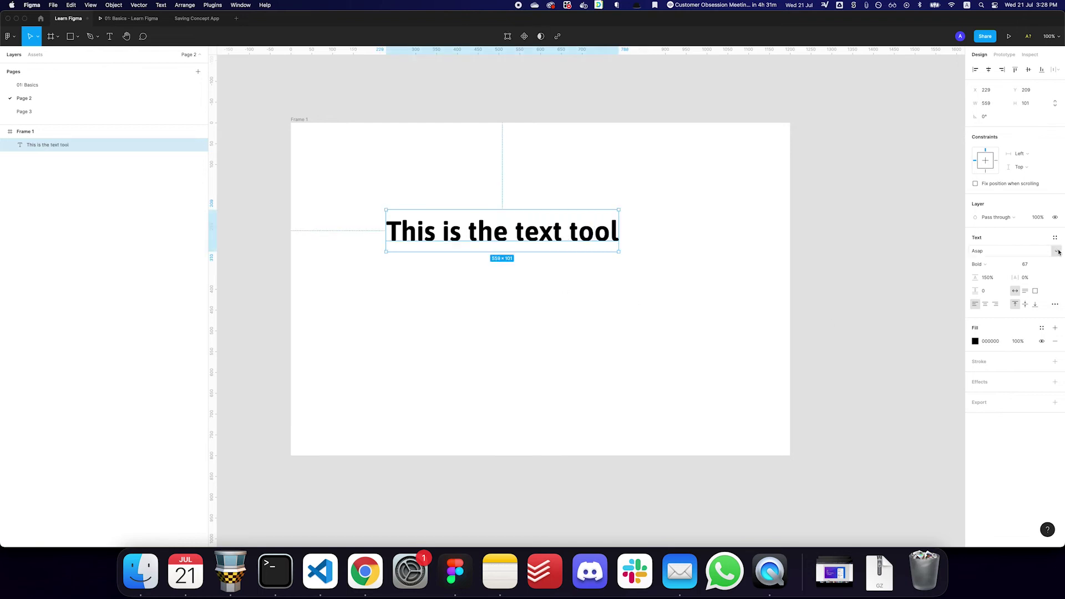
Change the text's font to Helvetica Neue in the Thin style.
click(1056, 251)
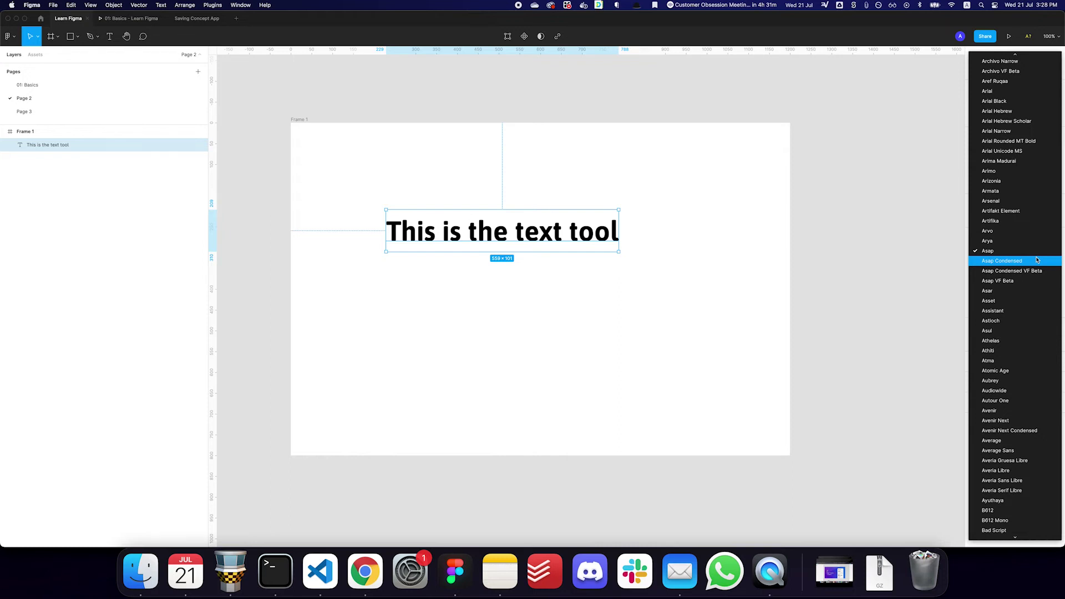
text(hel)
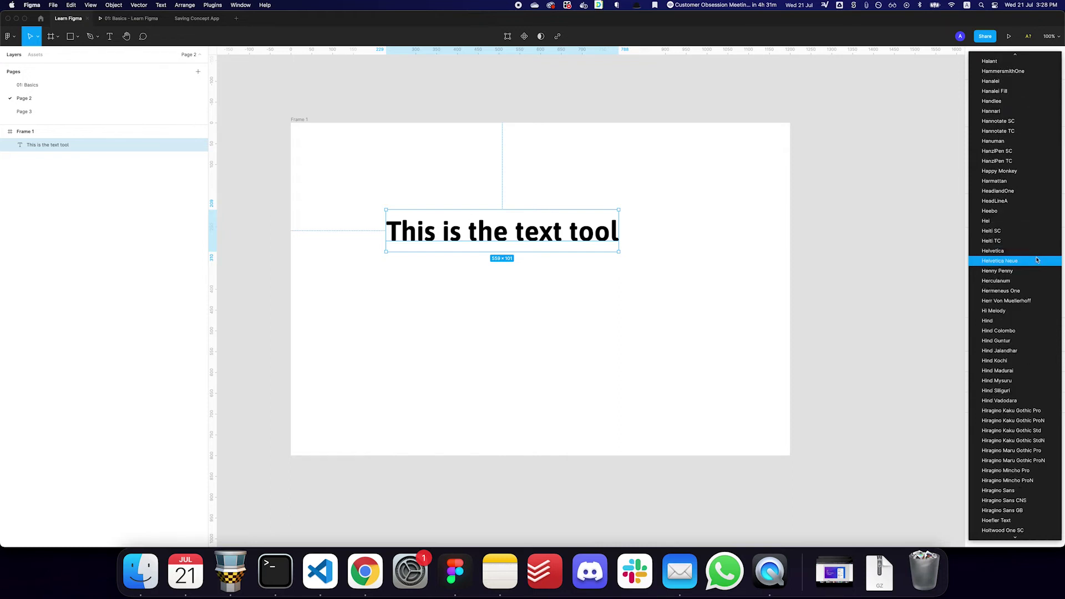
click(1036, 260)
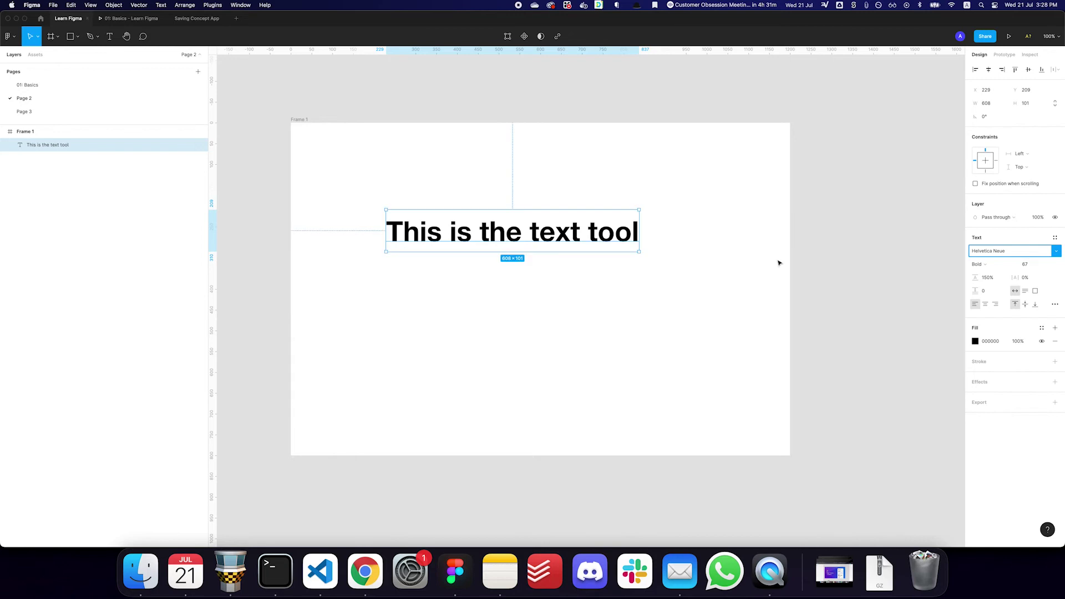
click(979, 265)
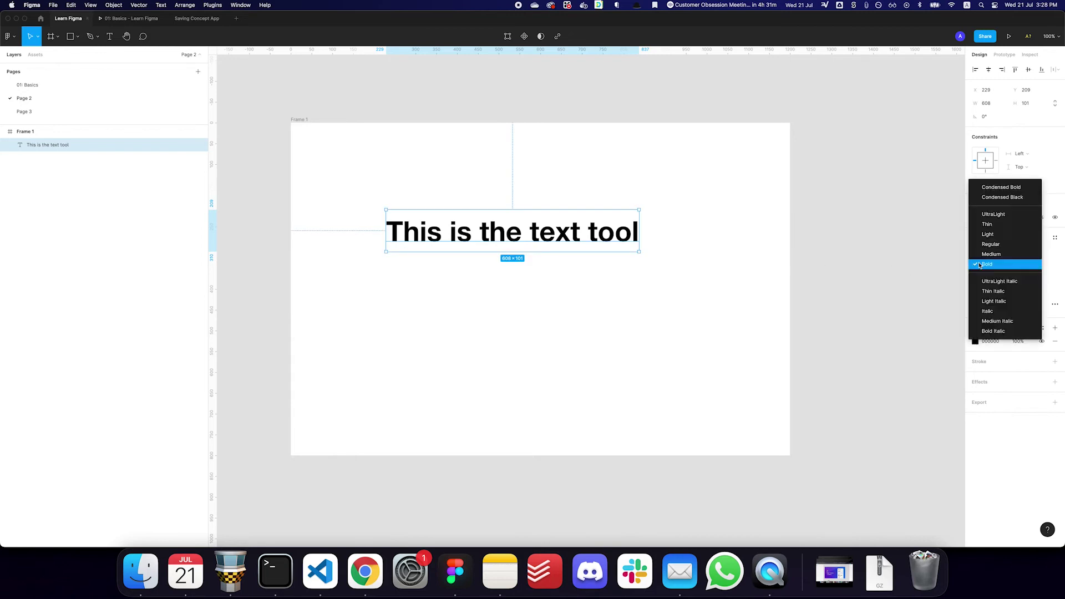
click(998, 226)
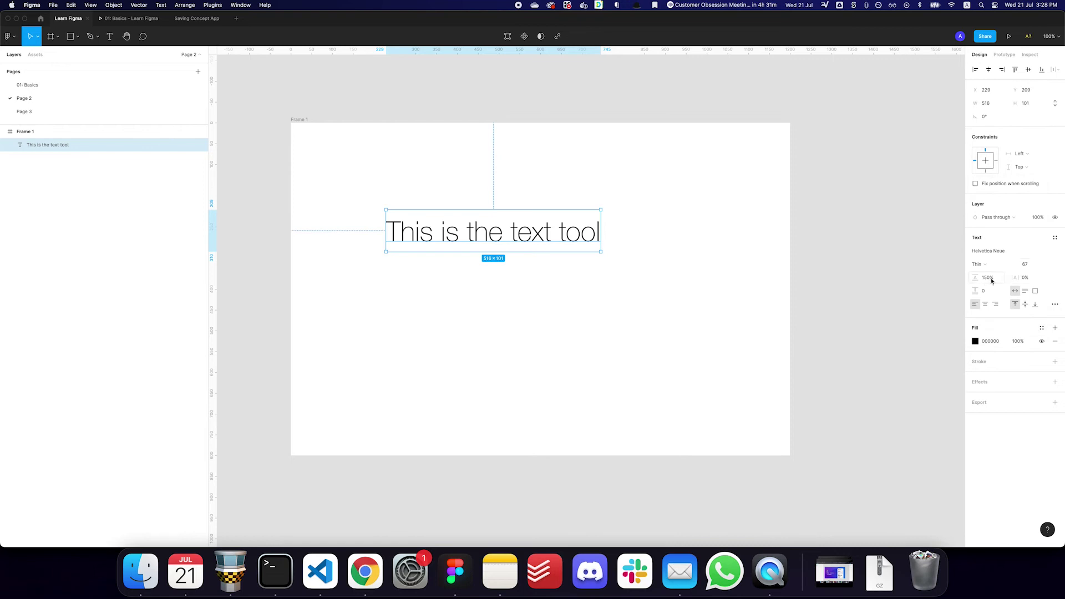
Add a second line reading "next line" to the text.
double_click(494, 238)
key(Right)
key(Return)
text(tool)
key(BackSpace)
key(BackSpace)
key(BackSpace)
key(BackSpace)
text(next line)
key(Escape)
Set the text's line height to 100% and its letter spacing to 10%.
click(1003, 279)
text(100)
key(Return)
click(1041, 279)
key(shift+Up)
key(shift+Up)
key(shift+Up)
key(shift+Down)
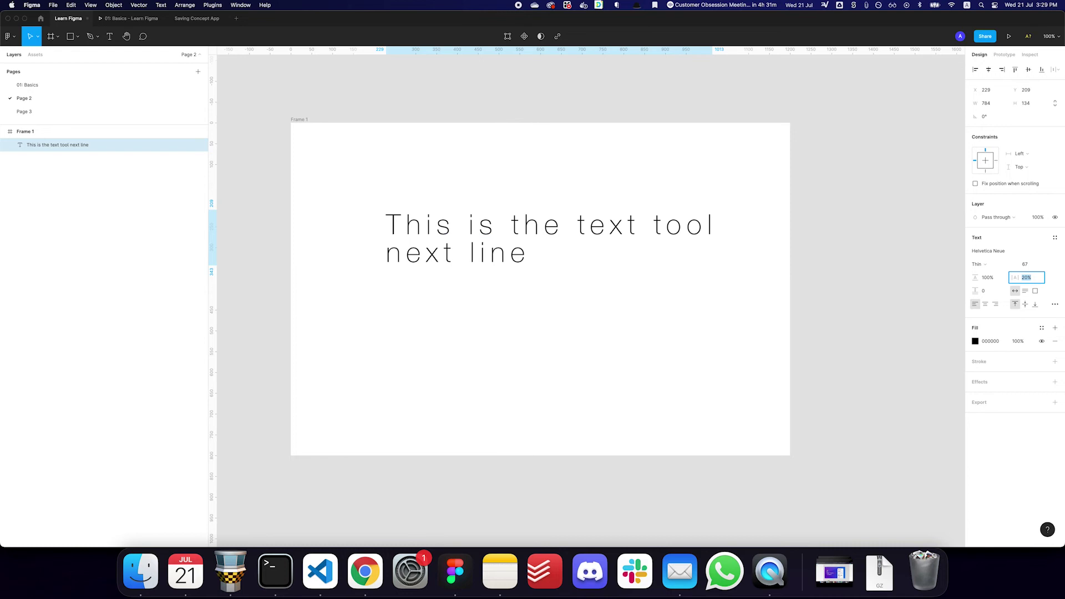
key(shift+Down)
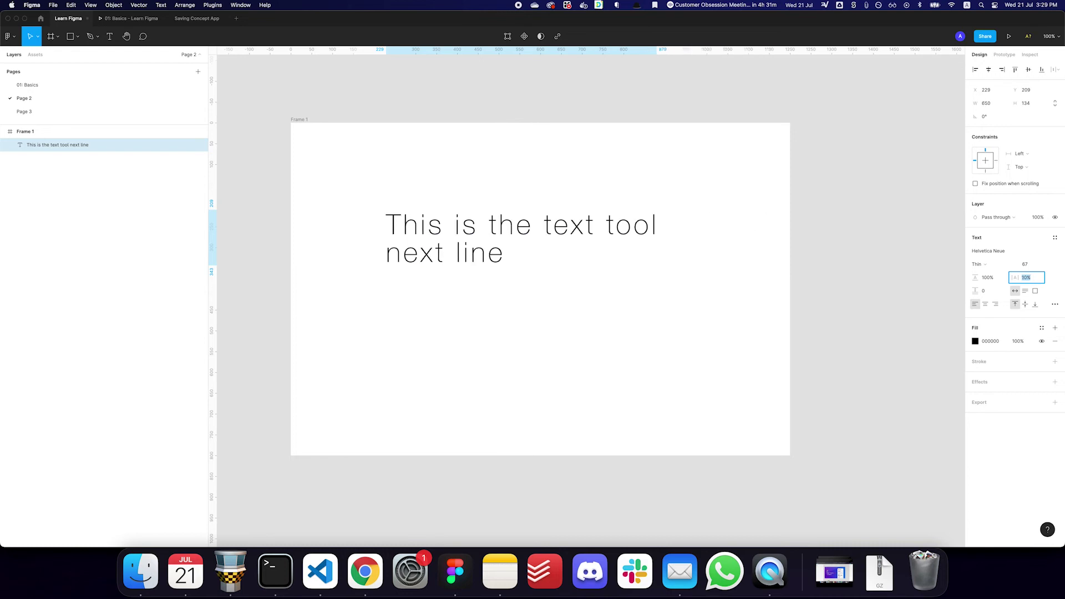
Open the text's type details and set the paragraph indent to 50.
click(1055, 304)
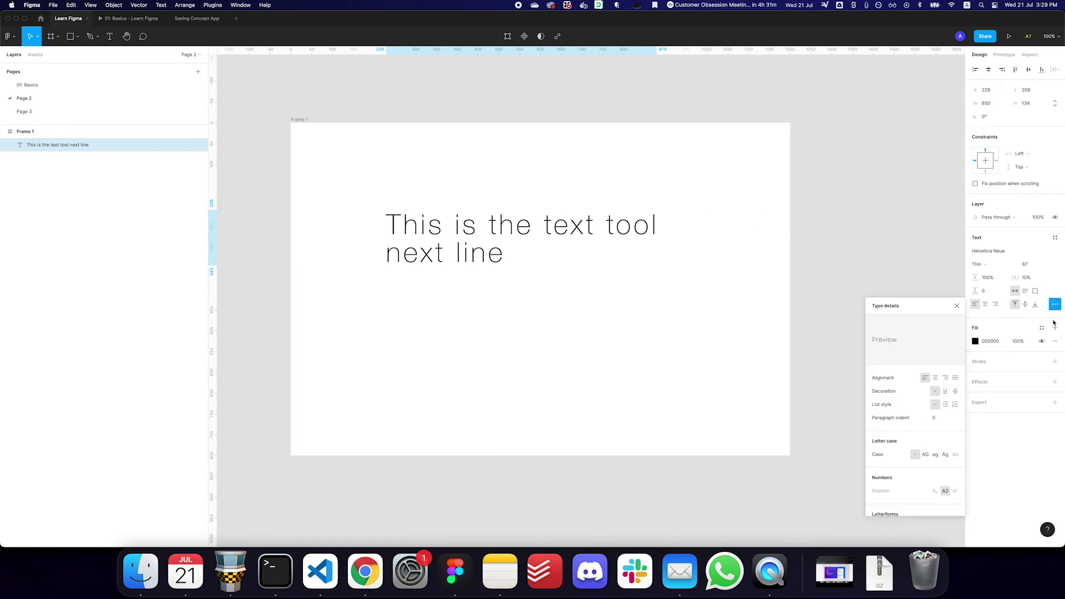
click(938, 421)
text(50)
key(Return)
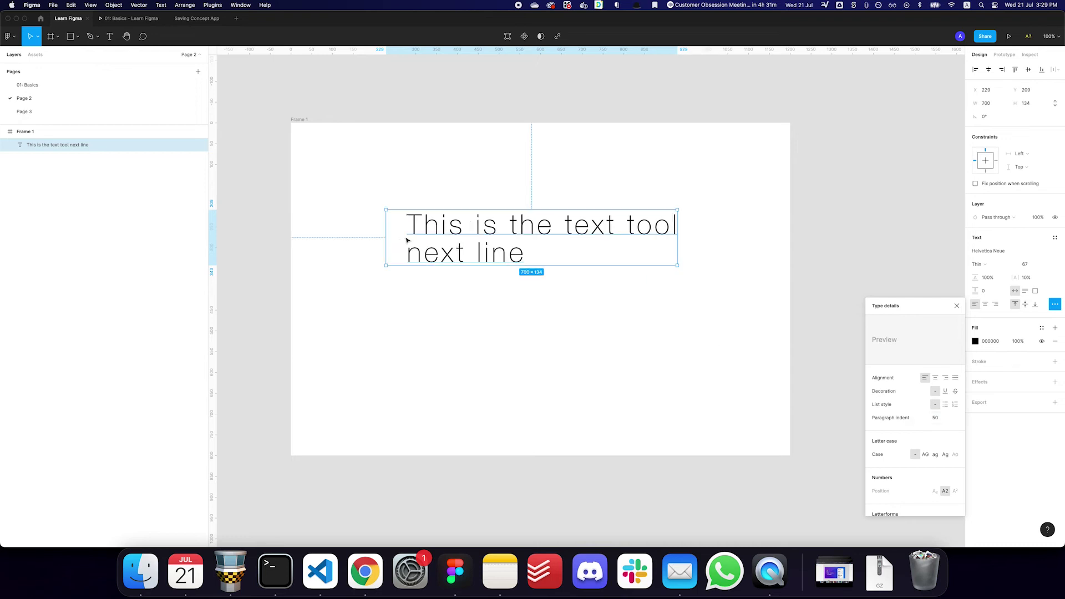
Format the text as a numbered list with strikethrough, trying bullets and underline first.
click(945, 404)
click(955, 404)
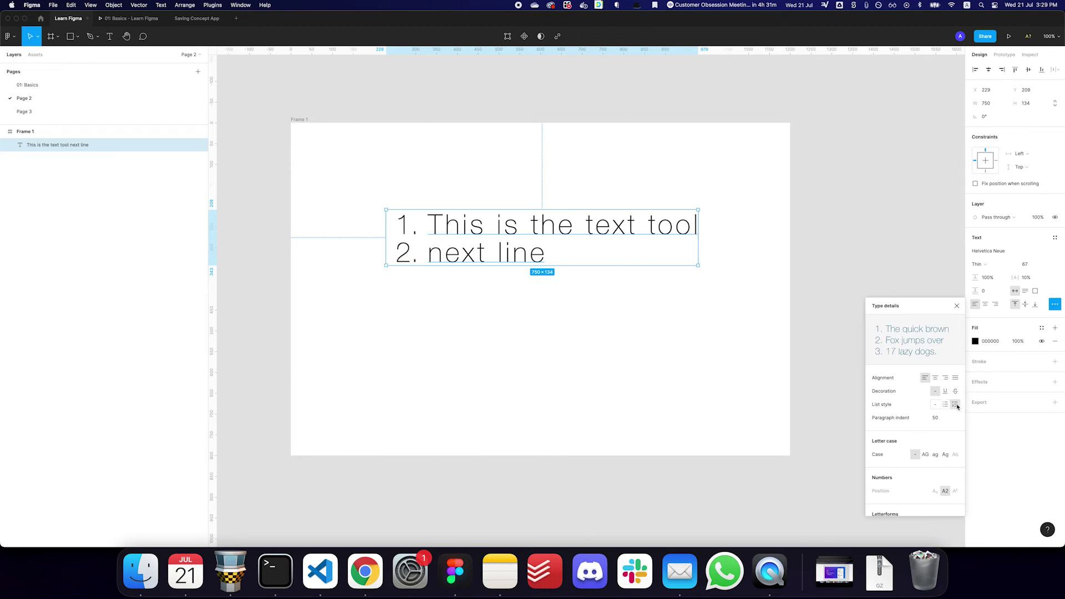
click(945, 391)
click(955, 391)
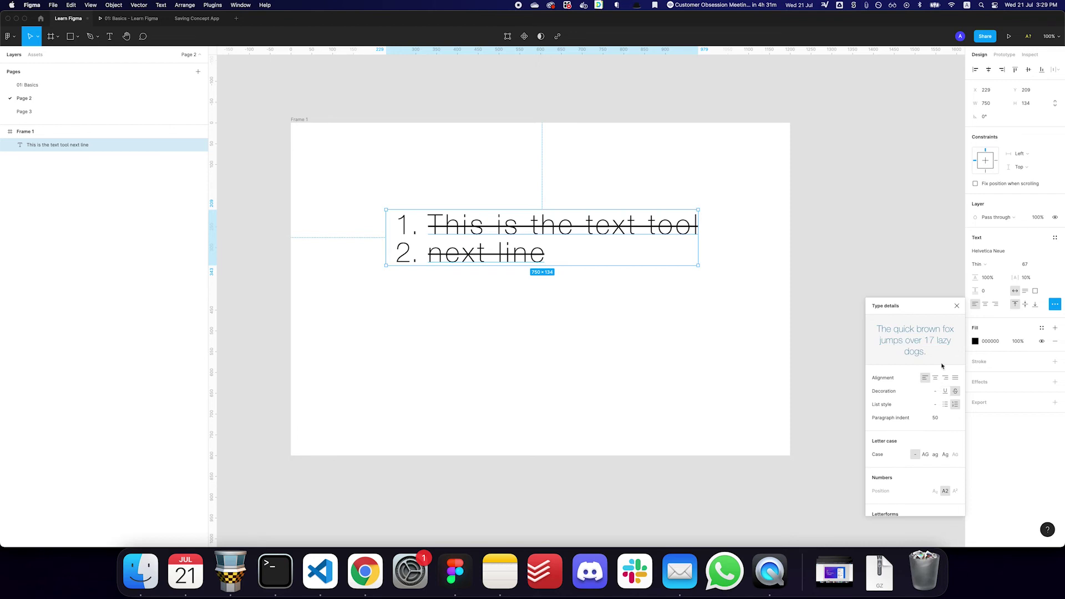
Close the type details and undo the strikethrough, list style and paragraph indent changes.
click(956, 305)
key(super+z)
key(super+z)
key(super+z)
key(super+z)
Remove the two-line text layer from the frame.
click(582, 297)
click(514, 244)
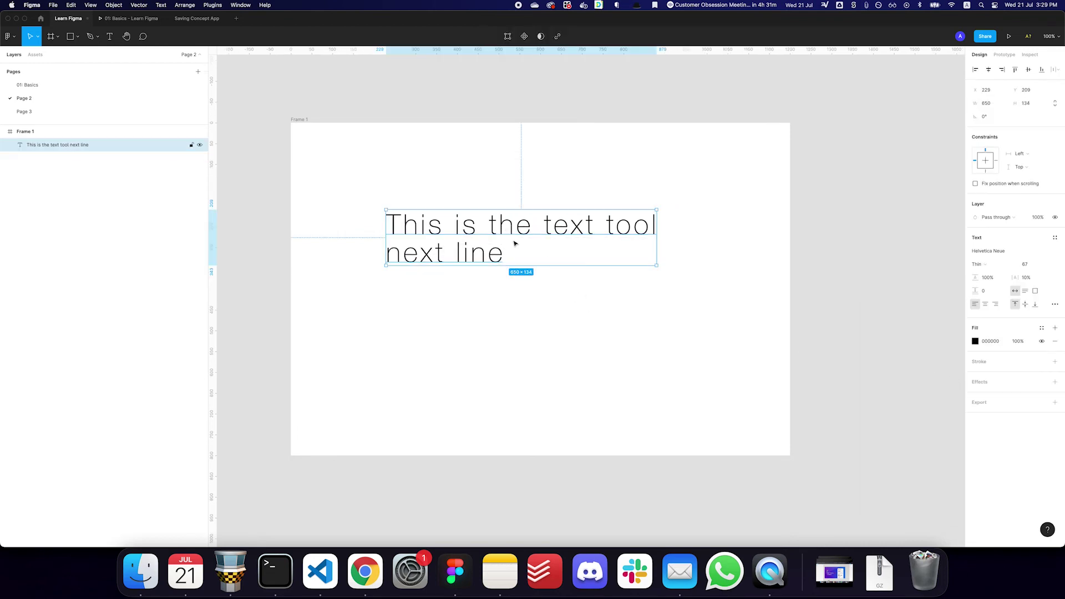
key(super+z)
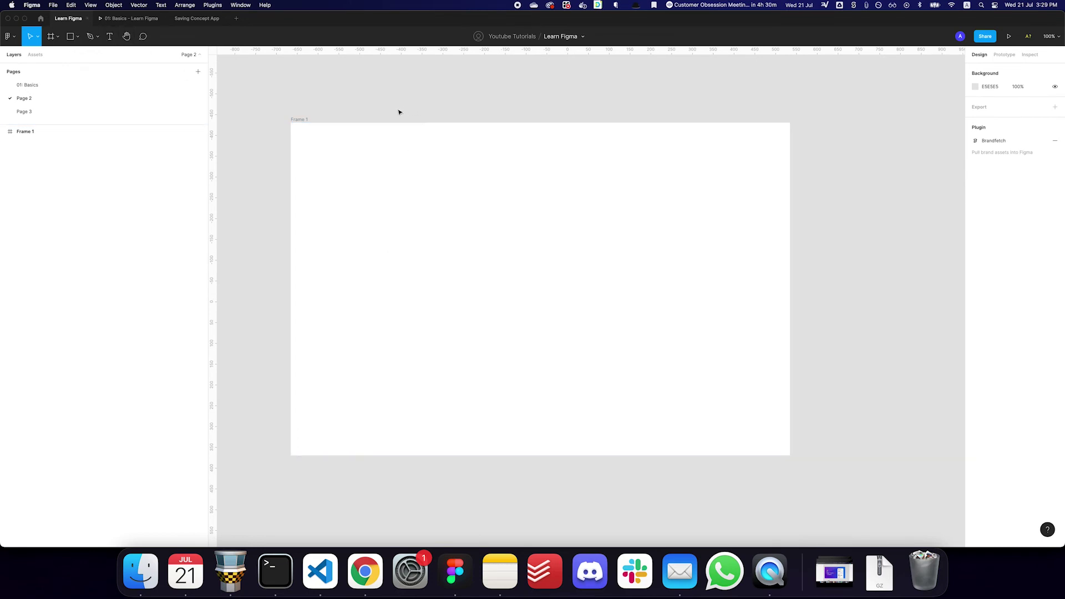
Pan around the canvas with the Hand tool, switching between it and the Move tool.
click(127, 36)
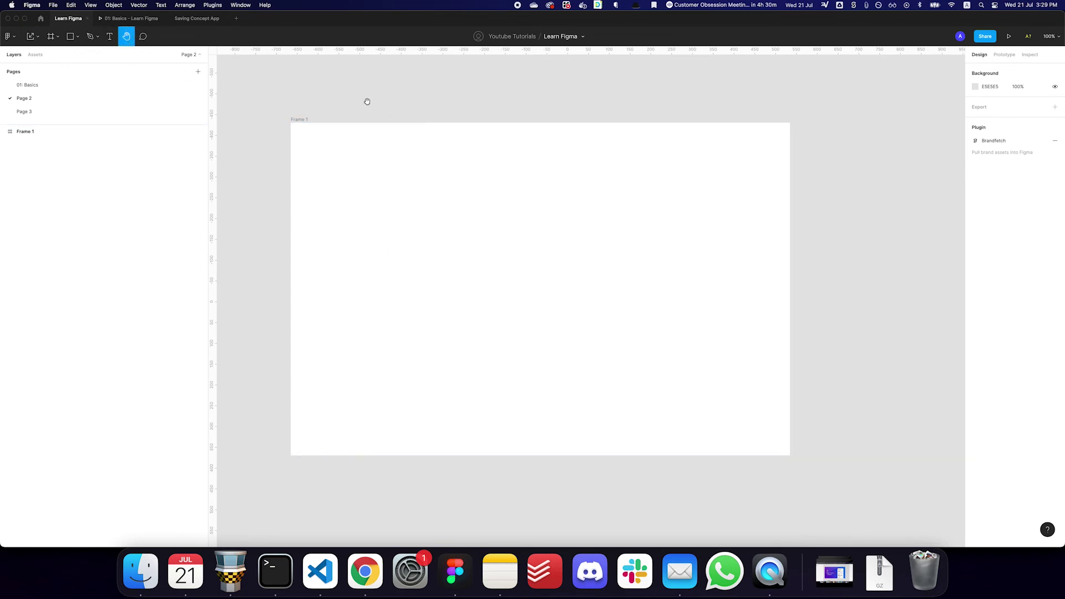
mouse_move(549, 210)
mouse_down()
mouse_move(599, 228)
mouse_move(316, 185)
mouse_move(614, 255)
mouse_move(537, 154)
mouse_move(595, 245)
mouse_move(623, 180)
mouse_move(547, 174)
mouse_move(537, 221)
mouse_up()
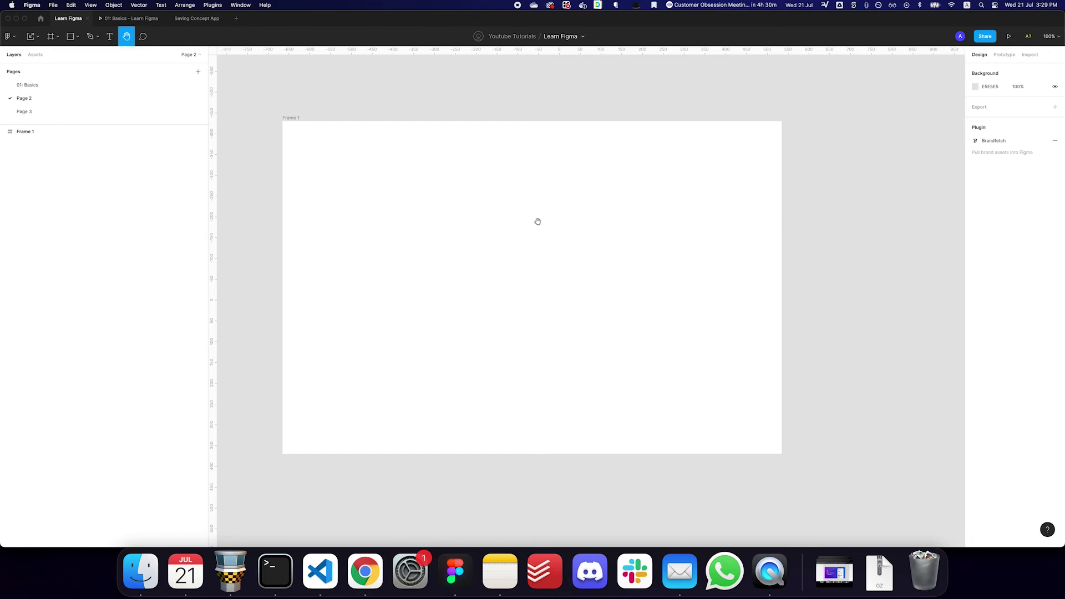
key(v)
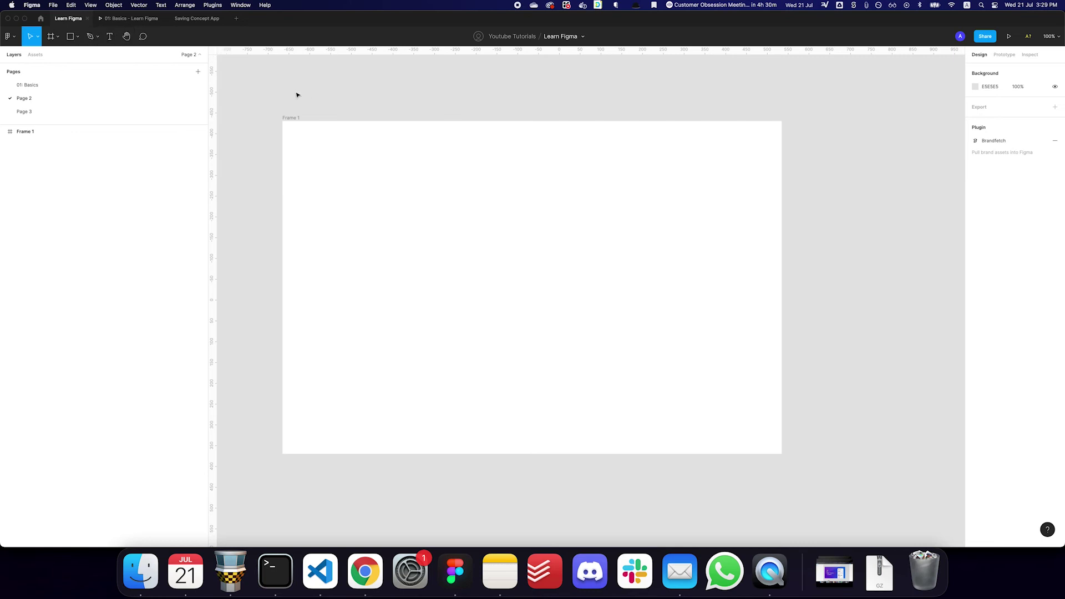
key(h)
mouse_move(342, 103)
mouse_down()
mouse_move(385, 183)
mouse_move(464, 193)
mouse_move(352, 107)
mouse_up()
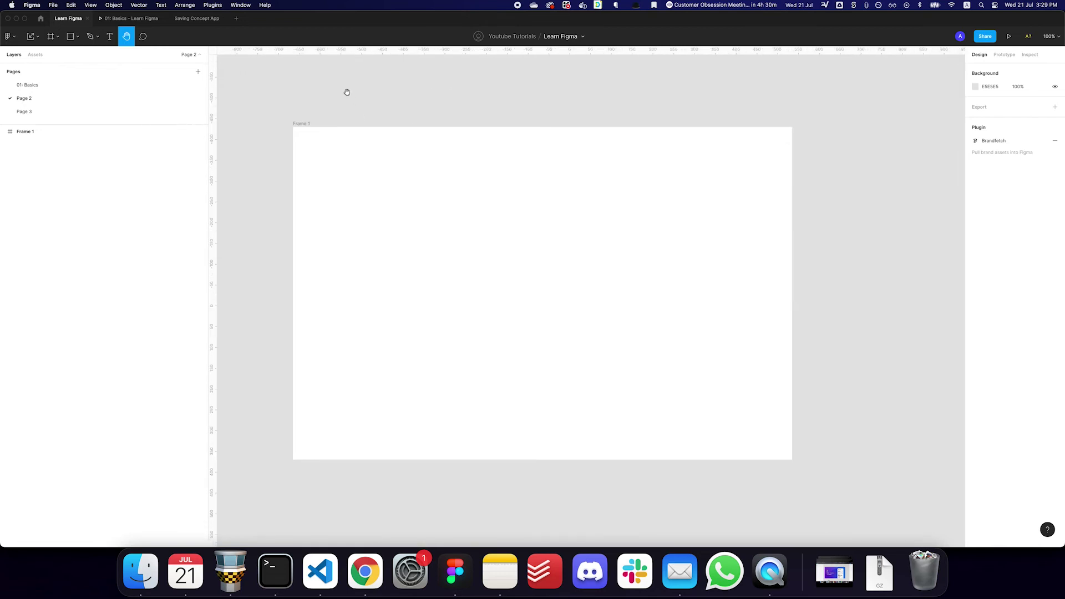
key(v)
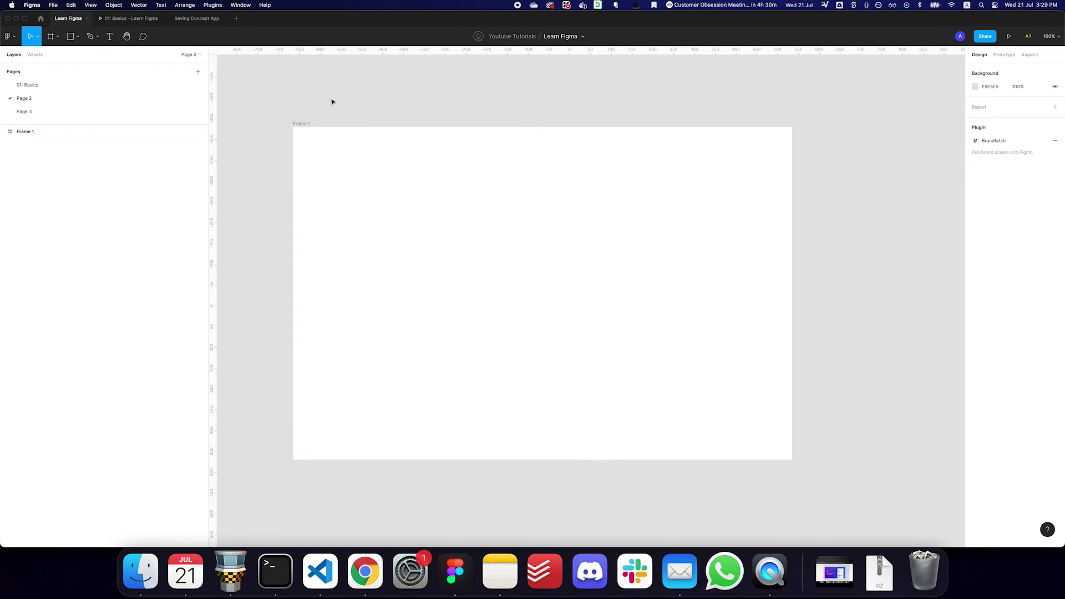
drag(571, 309, 576, 285)
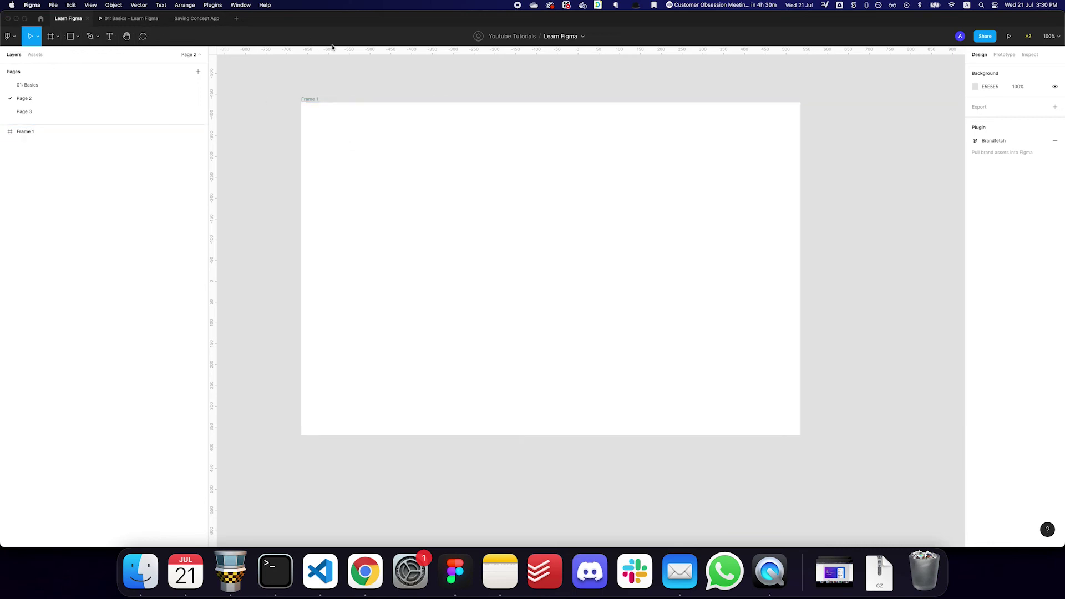
Delete the empty frame and create a new one from the iPhone 8 phone preset.
click(308, 99)
key(BackSpace)
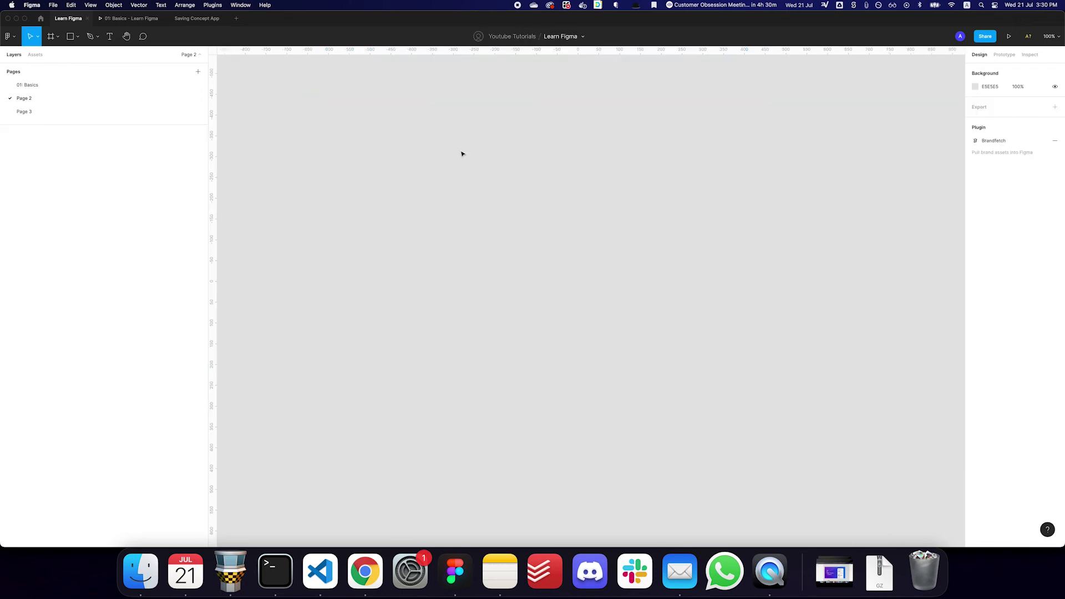
key(f)
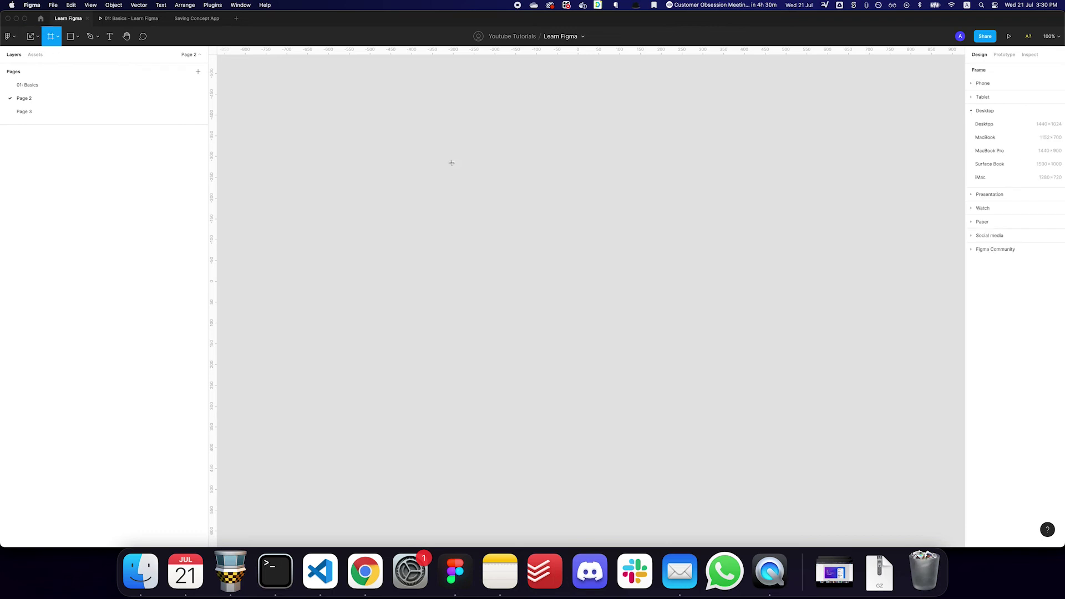
click(971, 111)
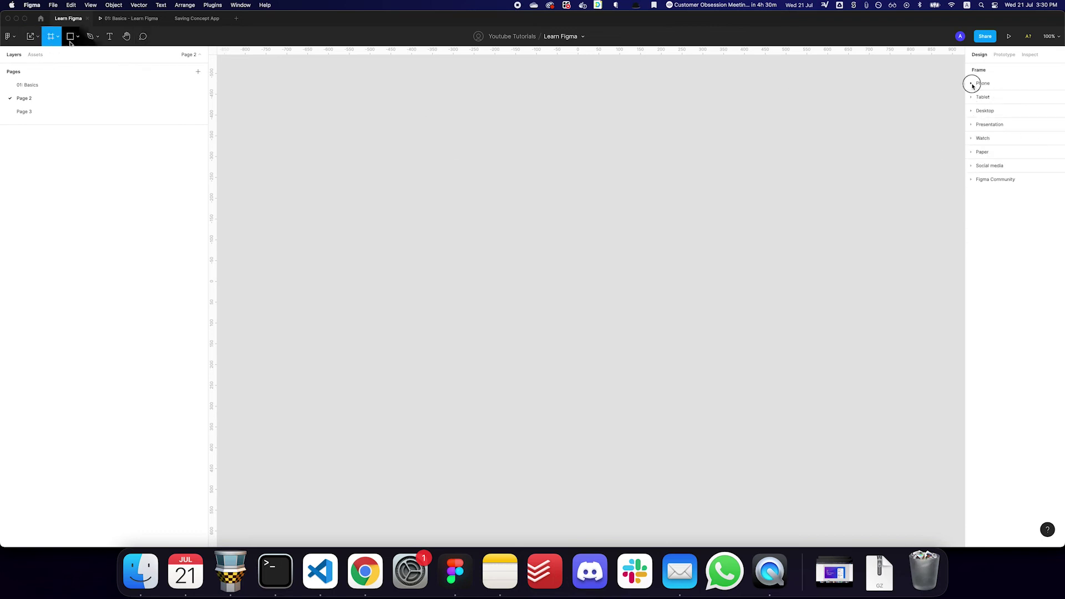
click(972, 83)
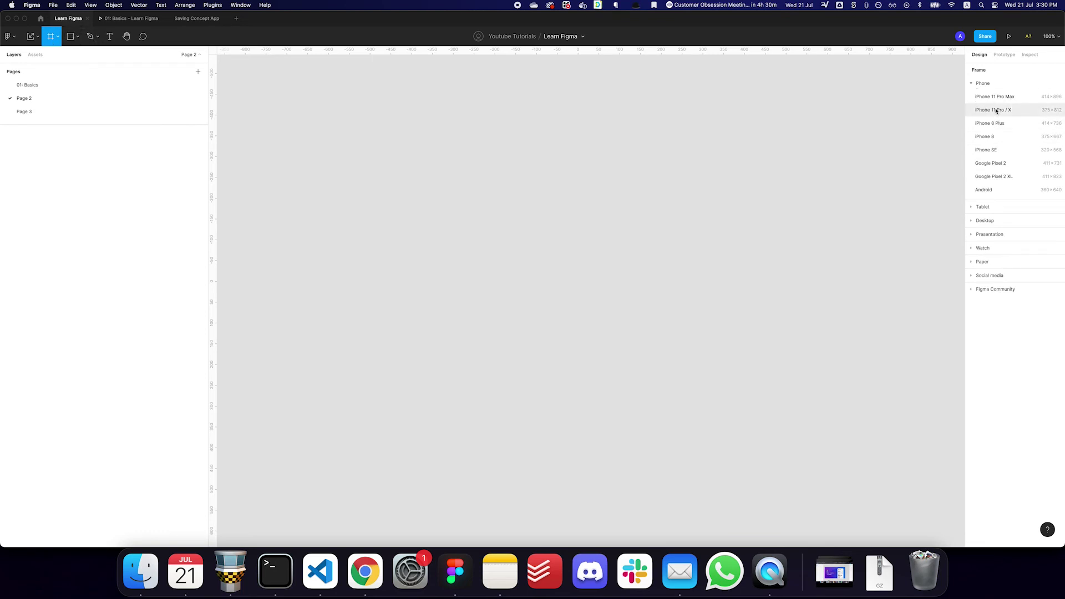
click(986, 137)
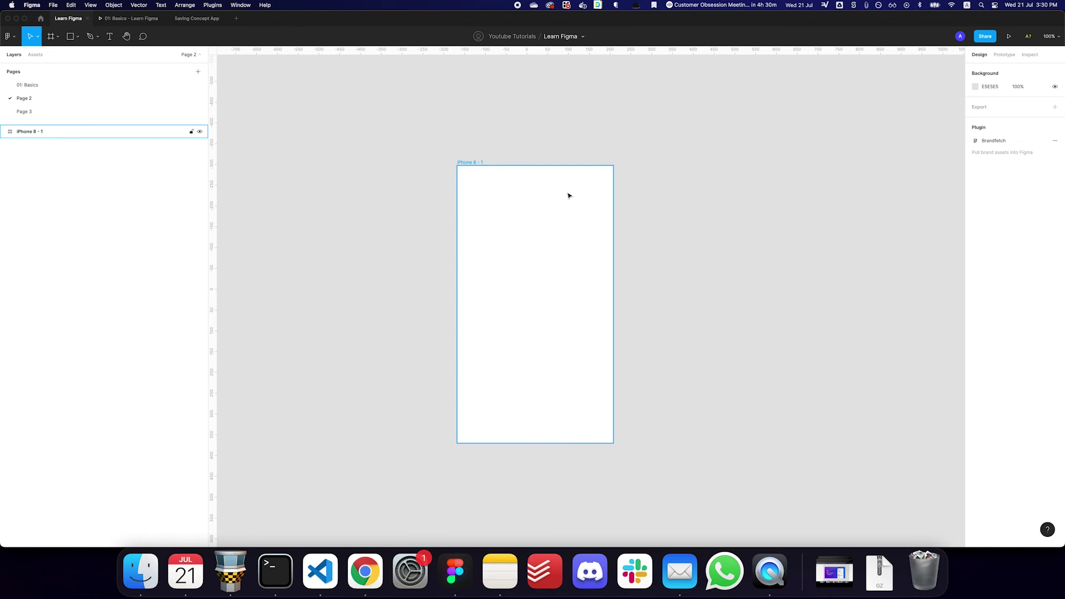
Draw a circle about 45 × 45 in the phone frame's upper-left corner and add the text "Login" beside it.
drag(470, 175, 489, 196)
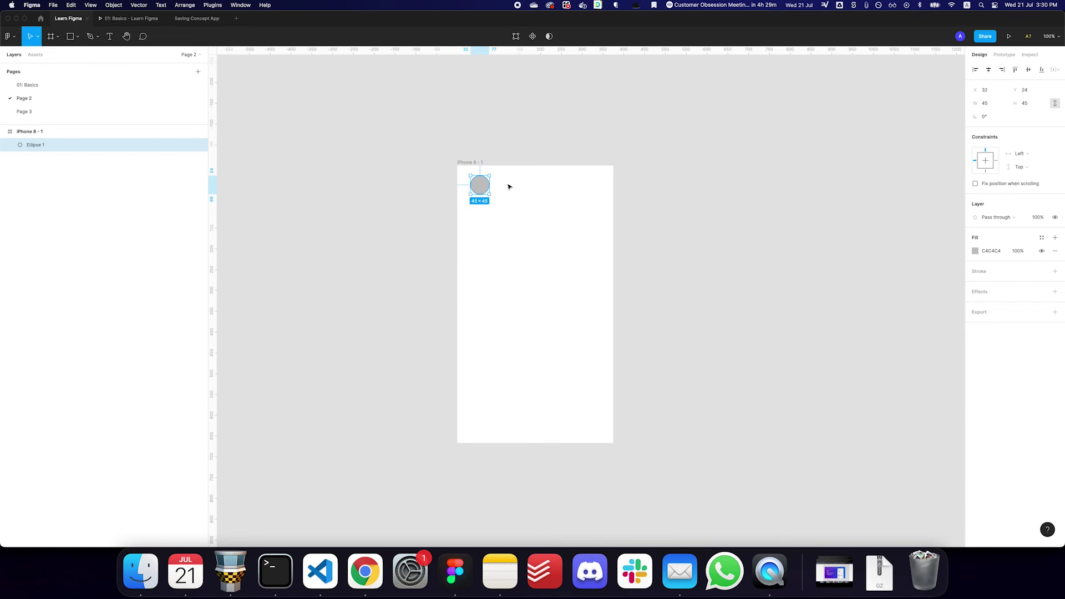
key(t)
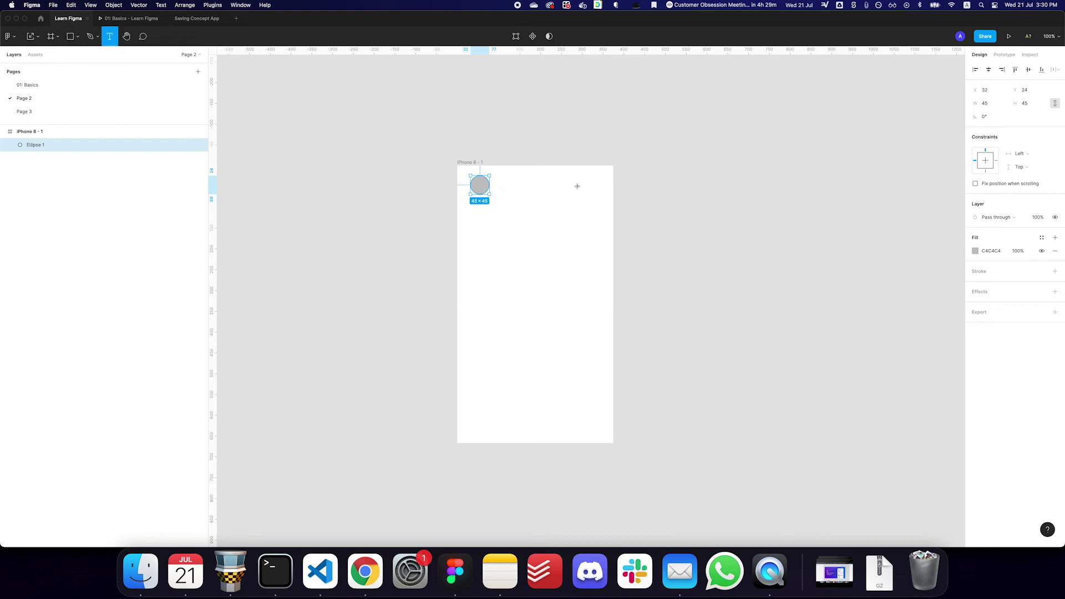
click(507, 184)
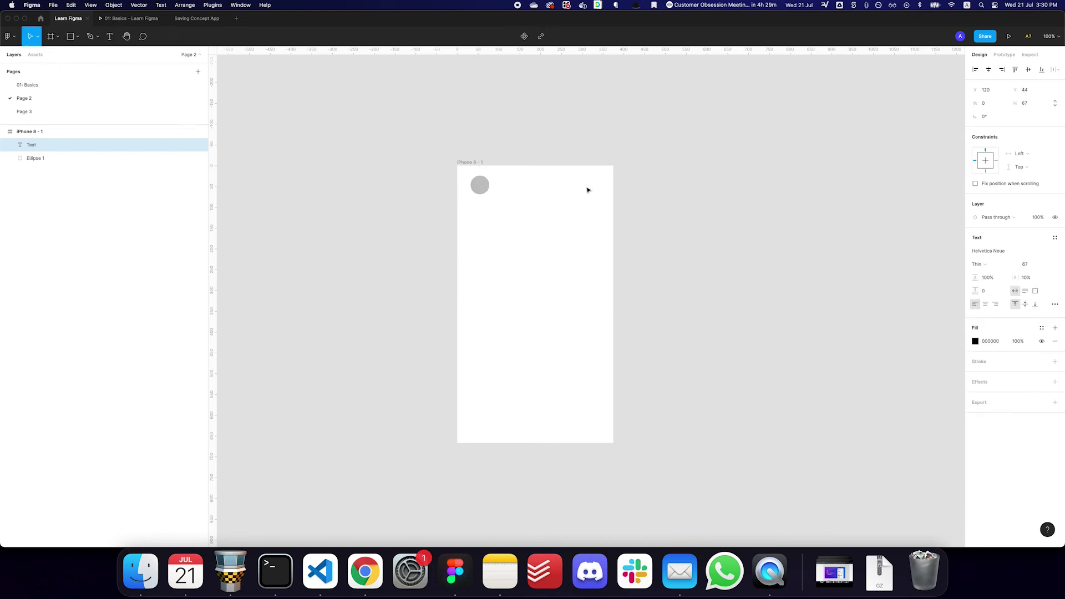
text(H)
key(BackSpace)
text(Login)
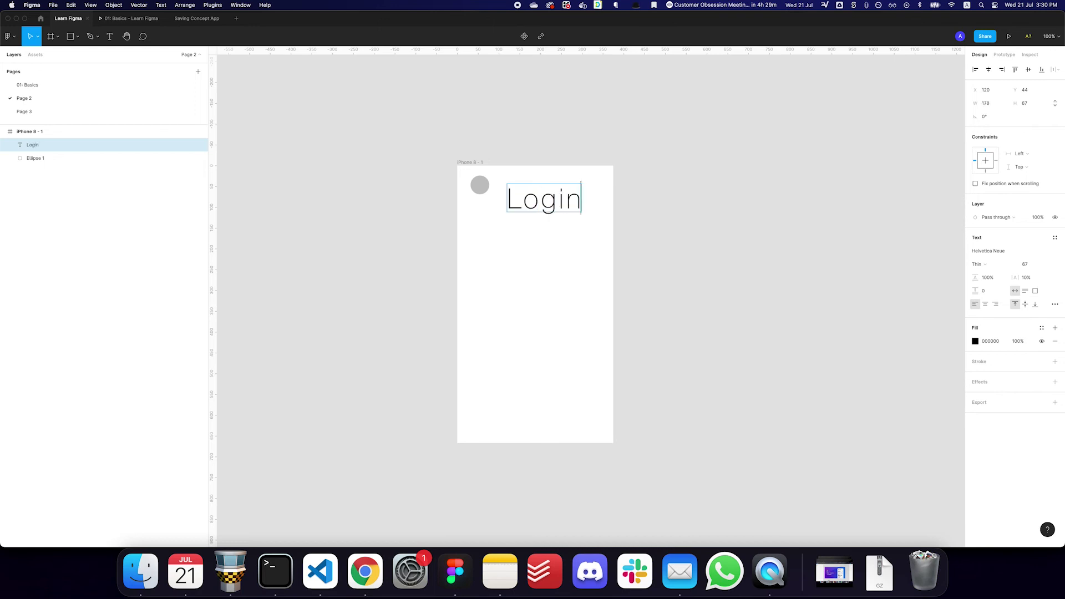
key(Escape)
Set the "Login" text's font size to 16 and its style to Regular.
click(1024, 264)
text(1)
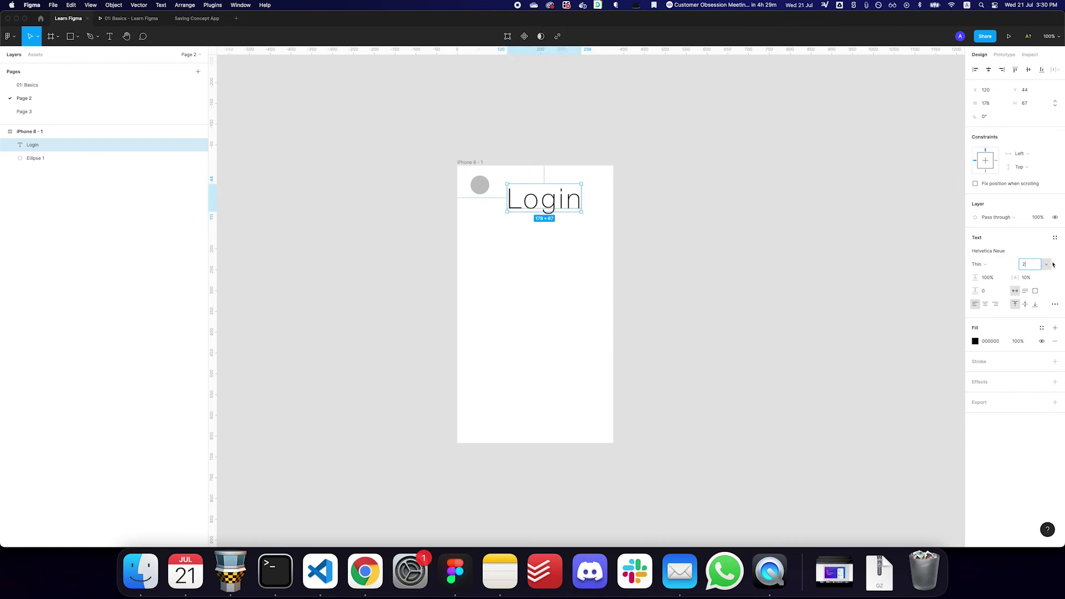
text(6)
key(Return)
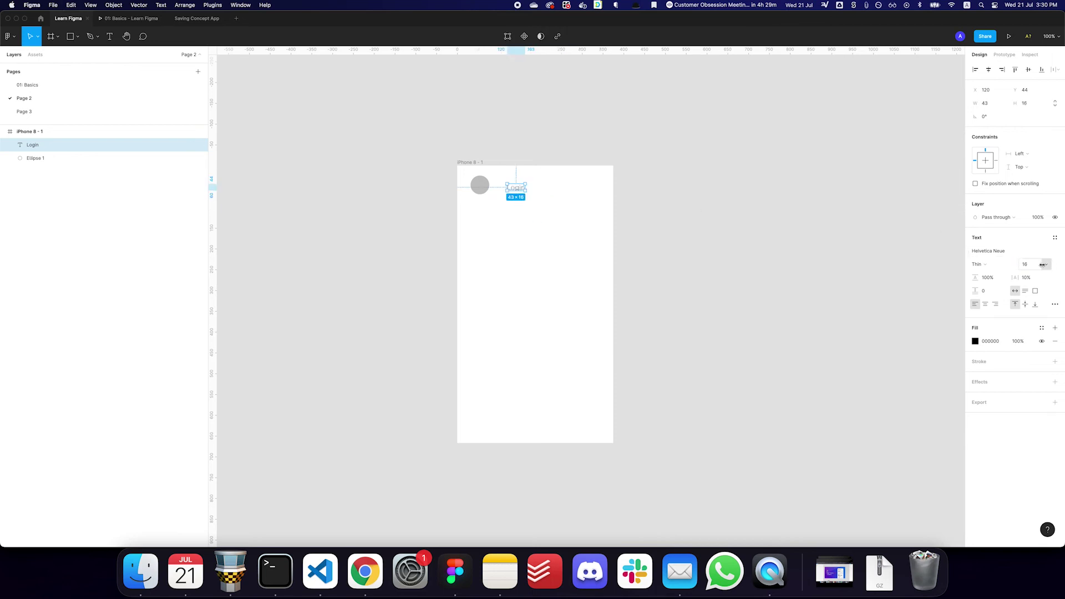
click(980, 265)
click(990, 284)
click(671, 221)
click(521, 189)
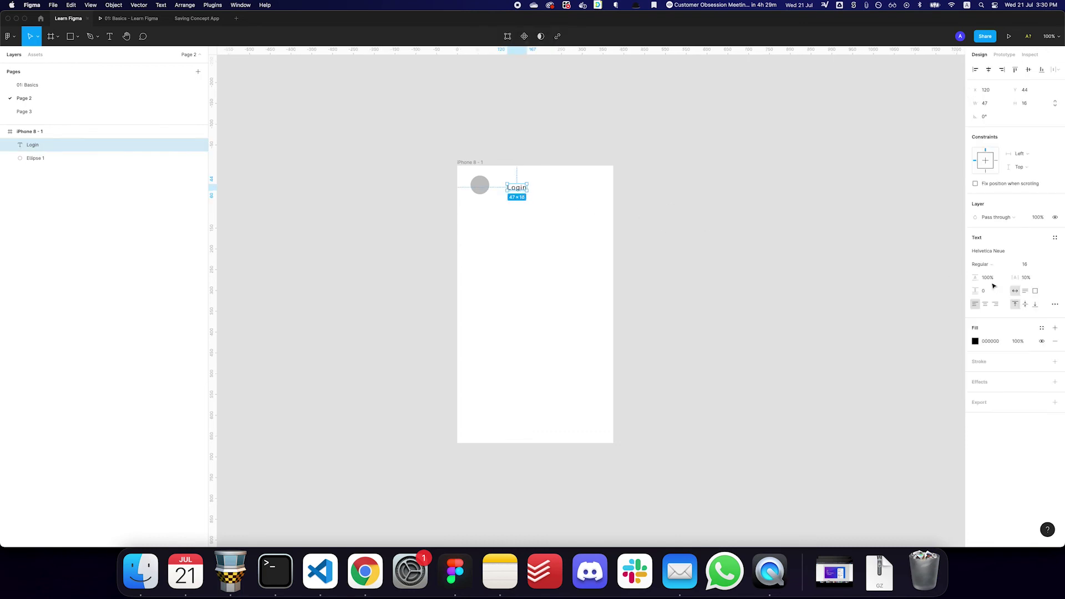
Set the "Login" text's letter spacing to 0% and move it near the phone frame's right edge, level with the circle.
click(1022, 277)
text(0)
key(Return)
drag(520, 191, 590, 187)
Duplicate the "Login" text and place the copy to its right on the same line.
double_click(590, 187)
key(super+z)
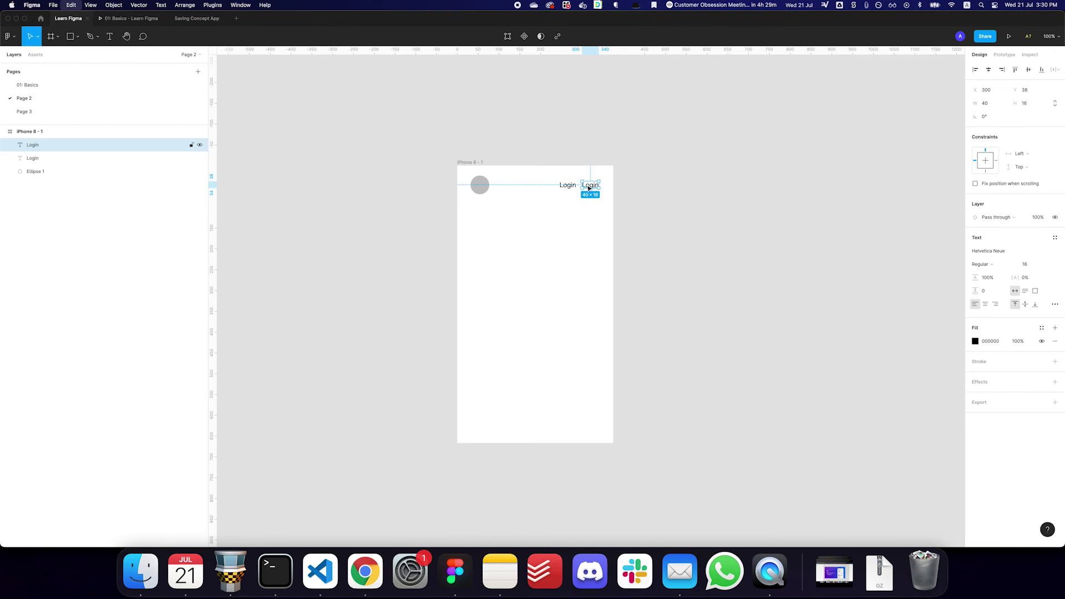
drag(570, 187, 593, 187)
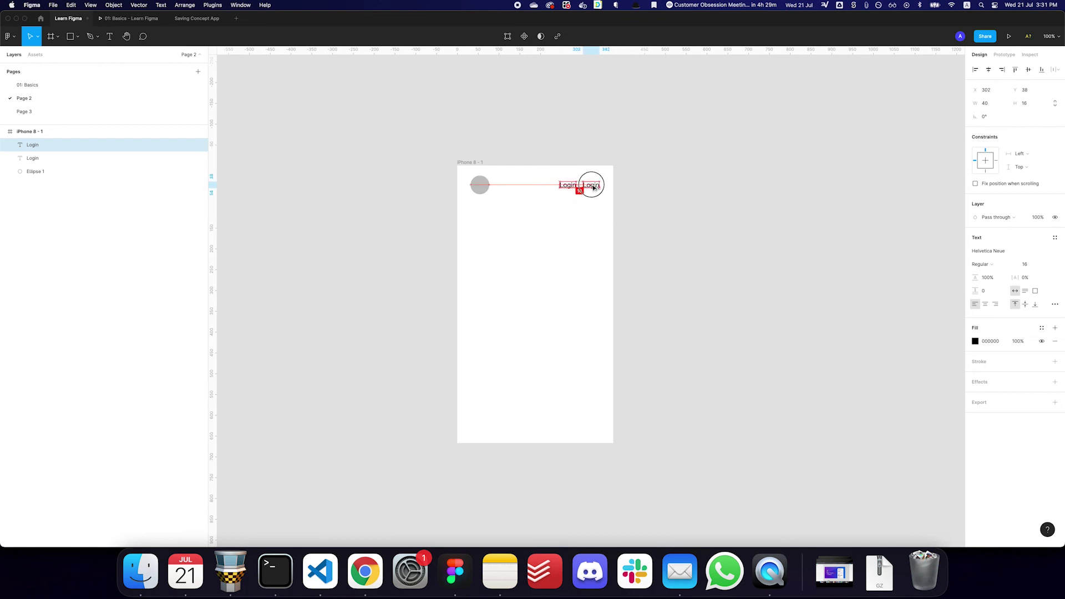
drag(593, 188, 593, 190)
Change the copied text to "Sign up" and shift both header texts left to keep a margin at the frame's edge.
key(Return)
text(S)
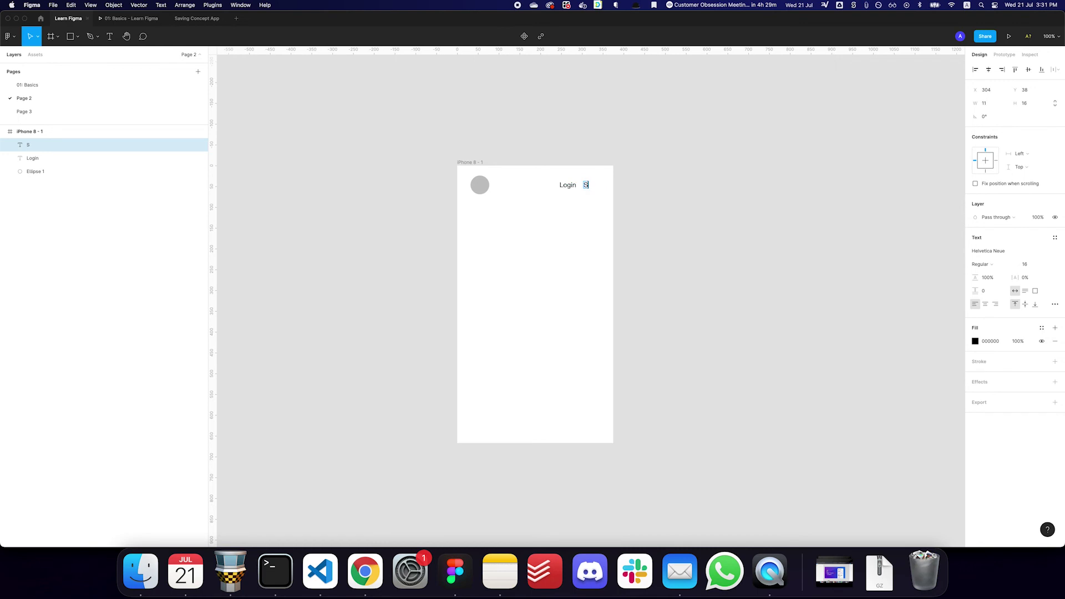
text(ign up)
key(Escape)
drag(625, 190, 571, 190)
click(670, 189)
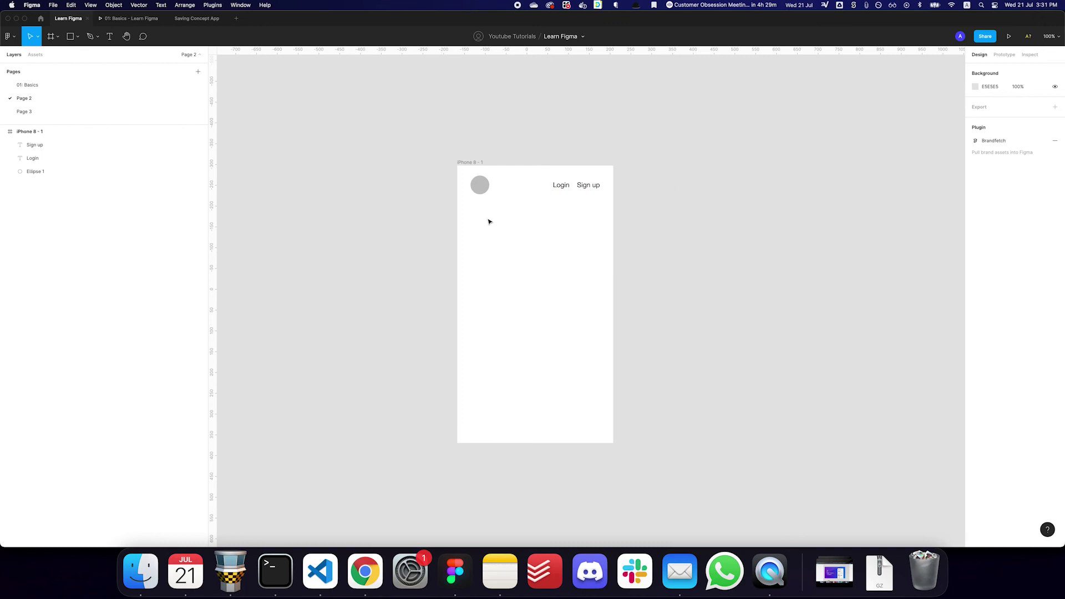
Draw a card frame about 309 × 157 below the header and fill it with the Gray 200 color style.
key(f)
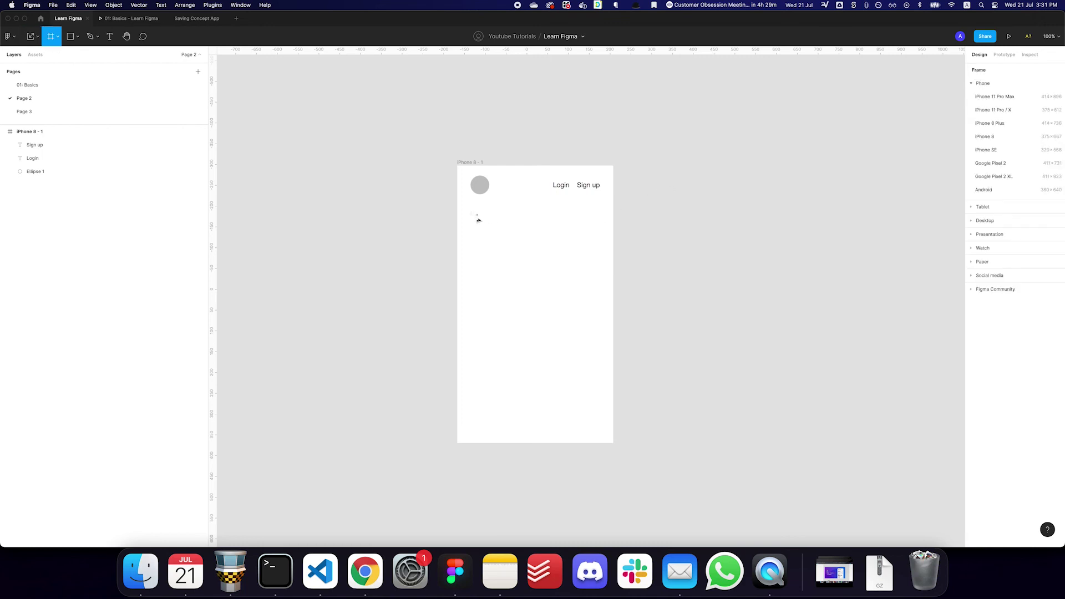
drag(472, 212, 601, 277)
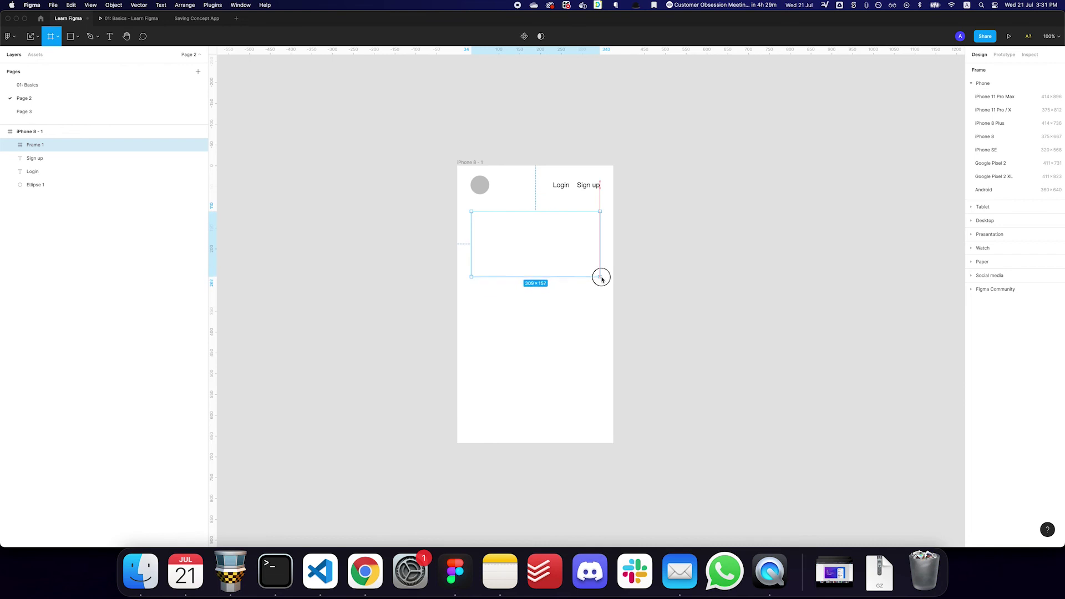
drag(601, 277, 602, 278)
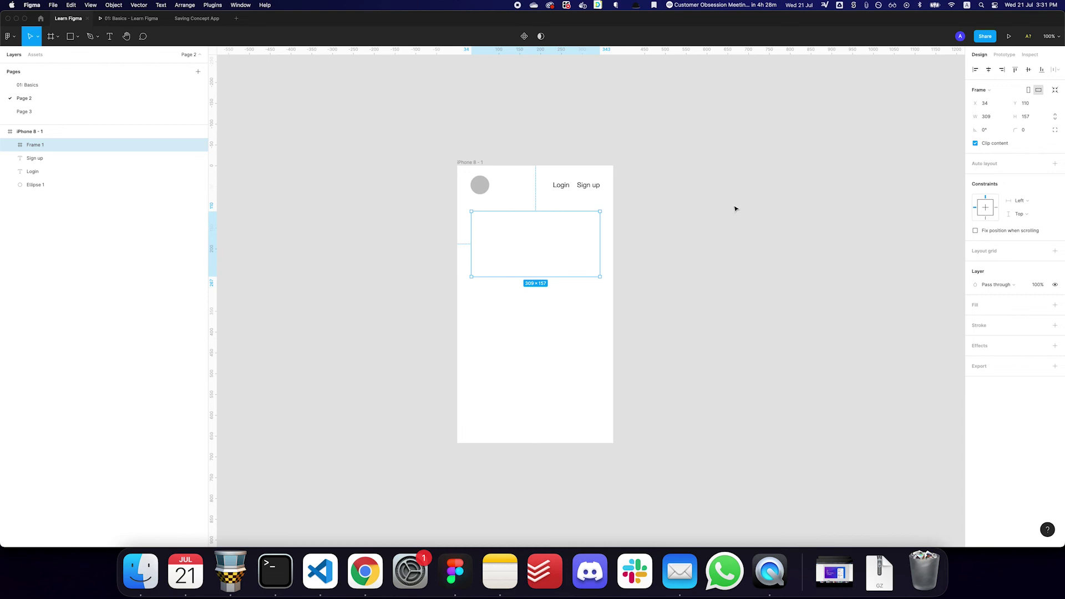
click(1042, 305)
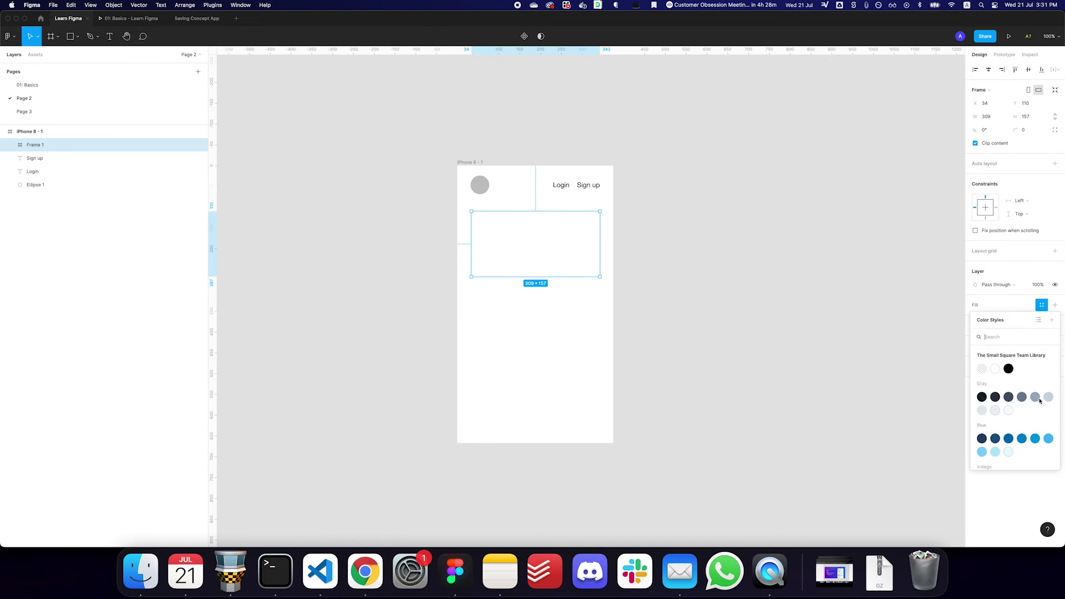
key(Escape)
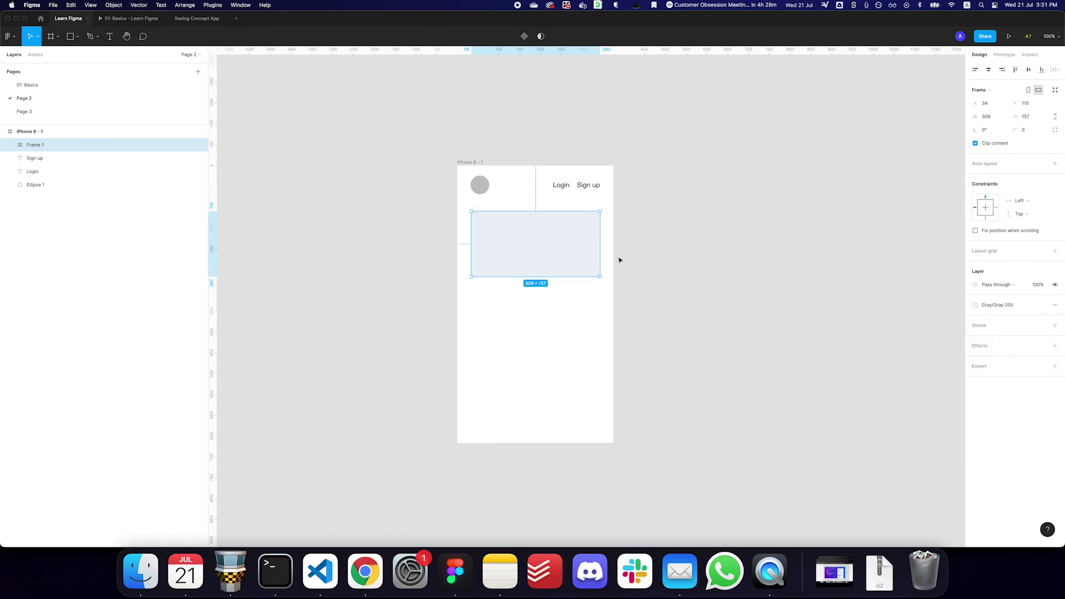
click(745, 287)
Copy the header circle into the card's upper-left corner and add the text "Doctor 1" beside it.
click(521, 244)
click(561, 188)
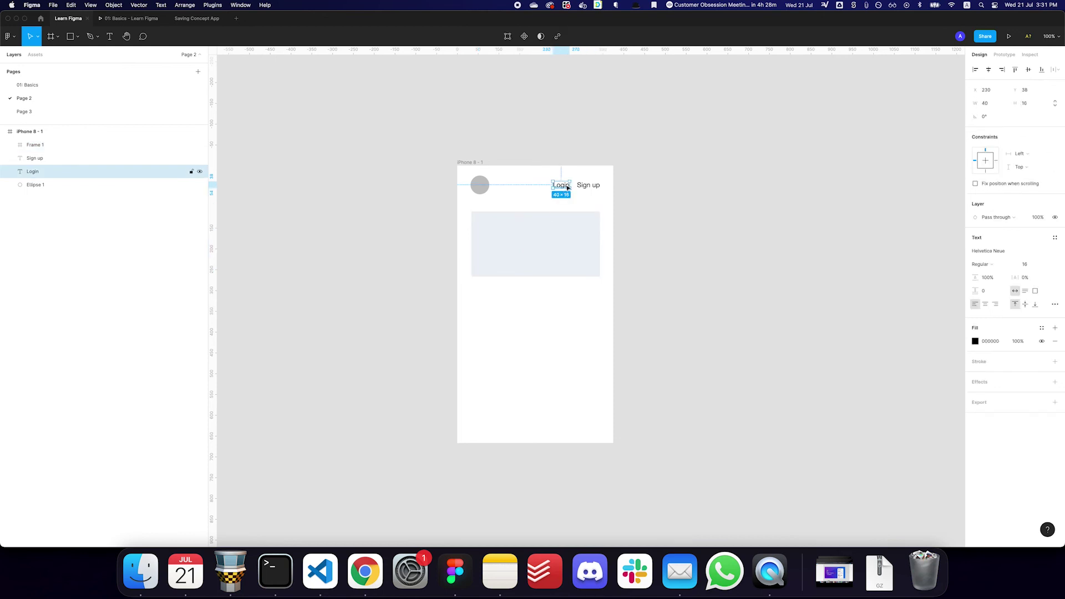
click(481, 187)
drag(482, 188, 492, 234)
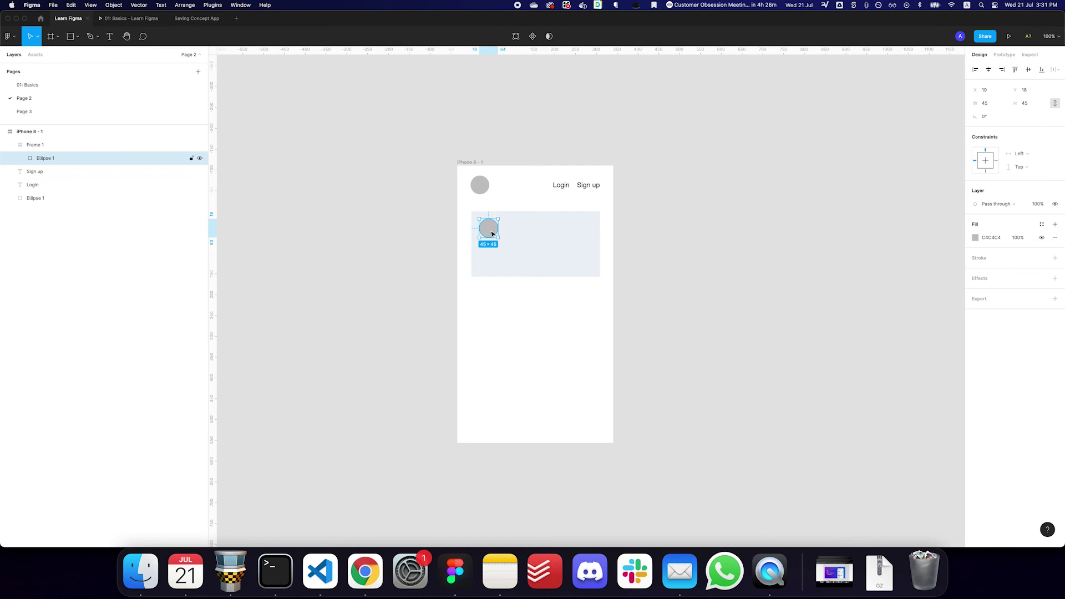
key(t)
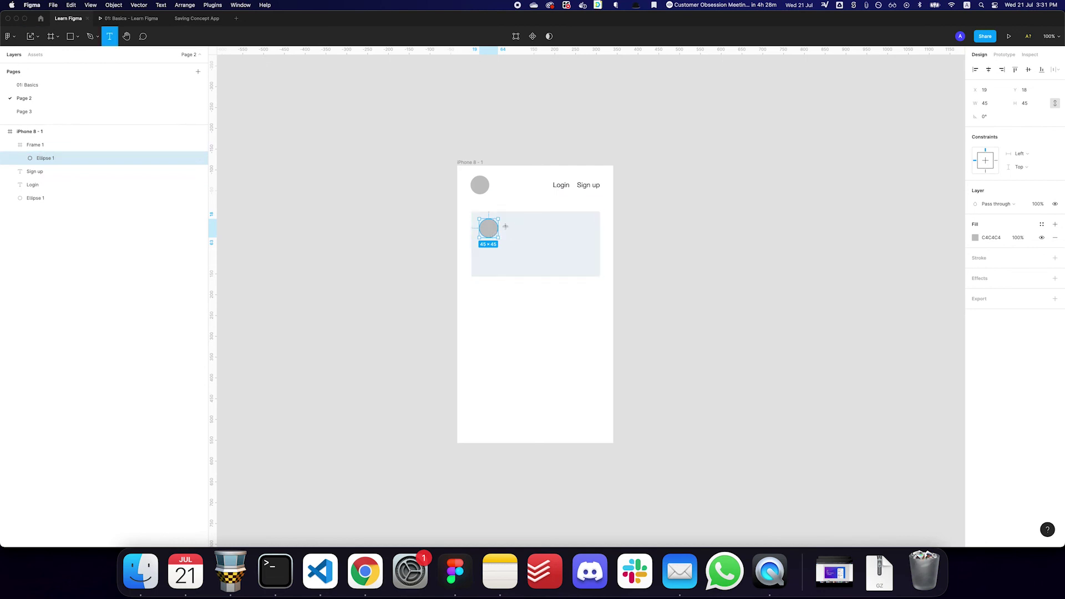
click(504, 226)
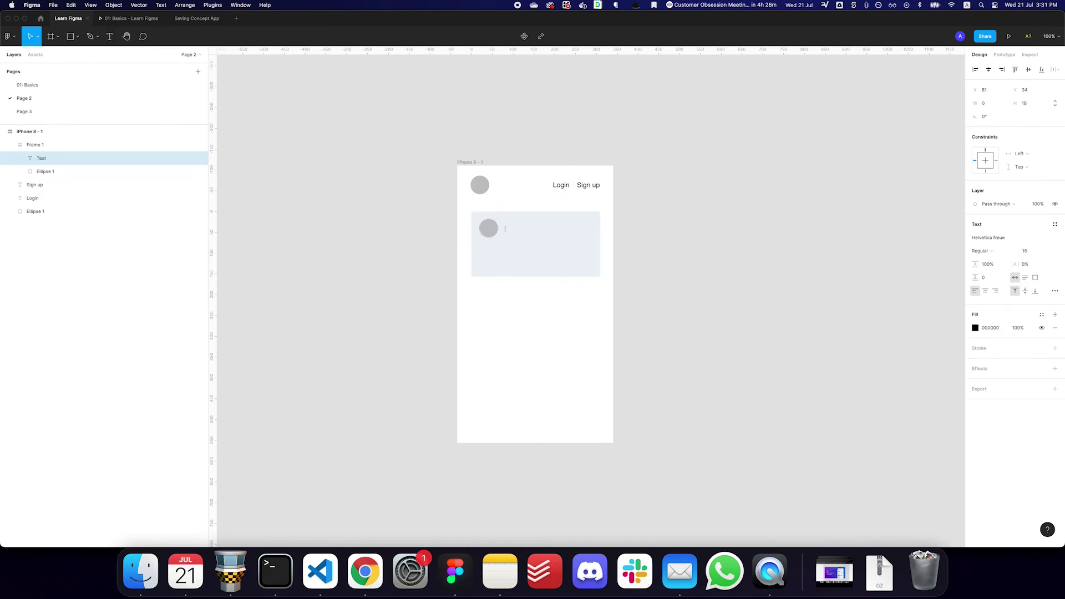
text(Doctor 1)
key(Escape)
Duplicate the "Doctor 1" text directly below itself and change the copy to "Occuptation".
drag(515, 232, 519, 234)
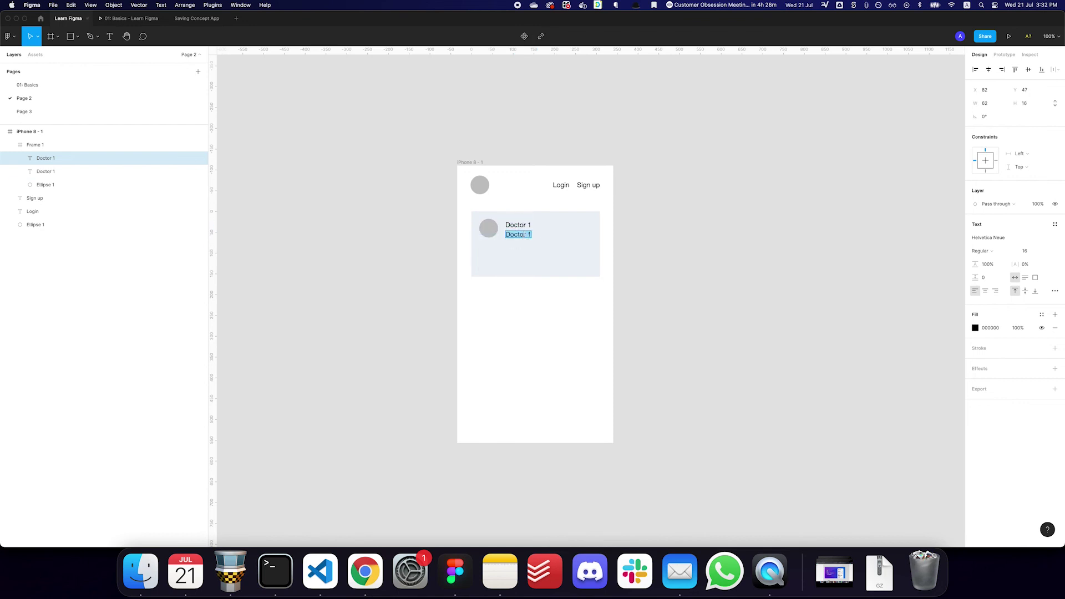
text(Occuptation)
key(Escape)
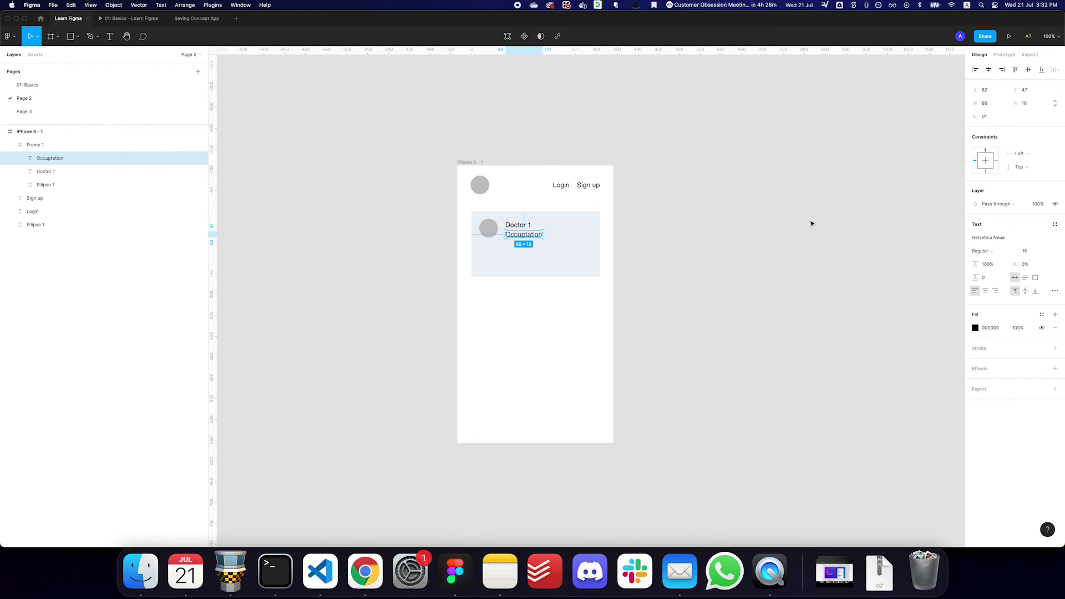
Reduce the "Occuptation" text's font size to 13 and set its opacity to 60%.
key(super+shift+comma)
key(super+shift+comma)
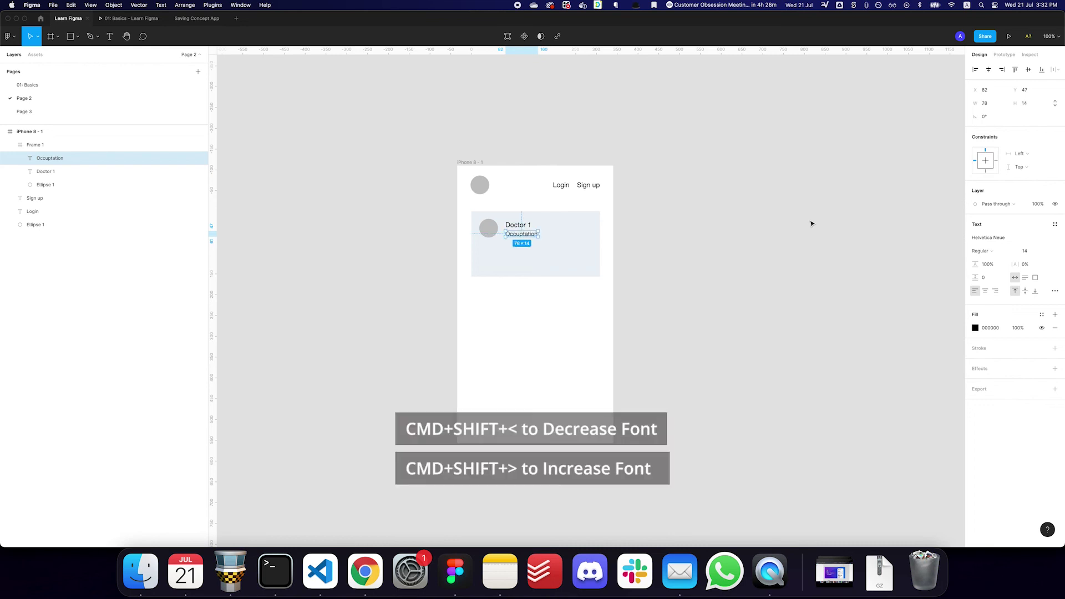
key(super+shift+comma)
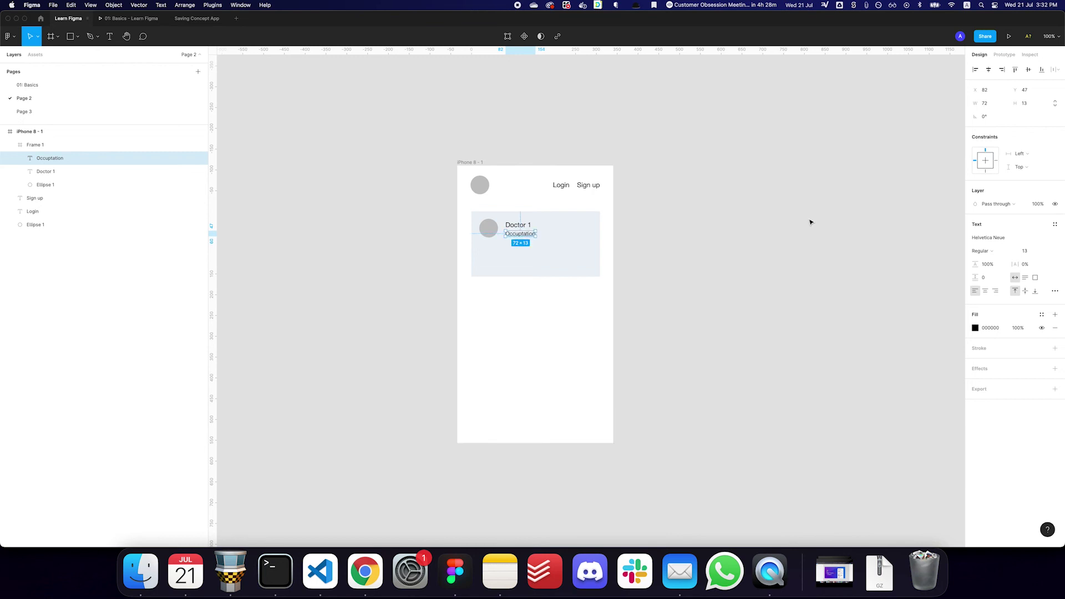
click(637, 235)
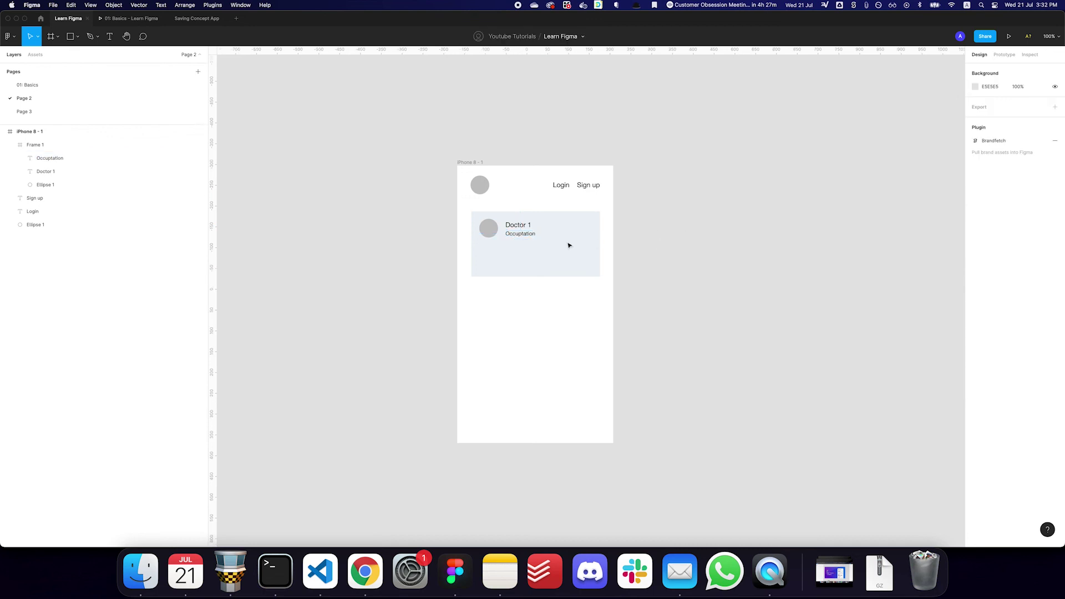
click(535, 235)
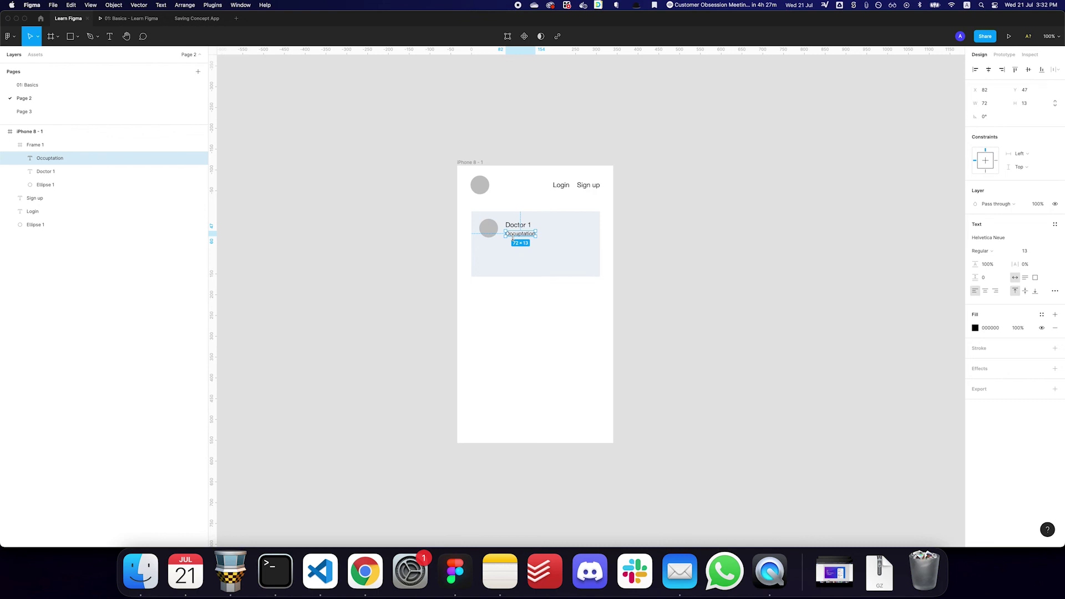
key(6)
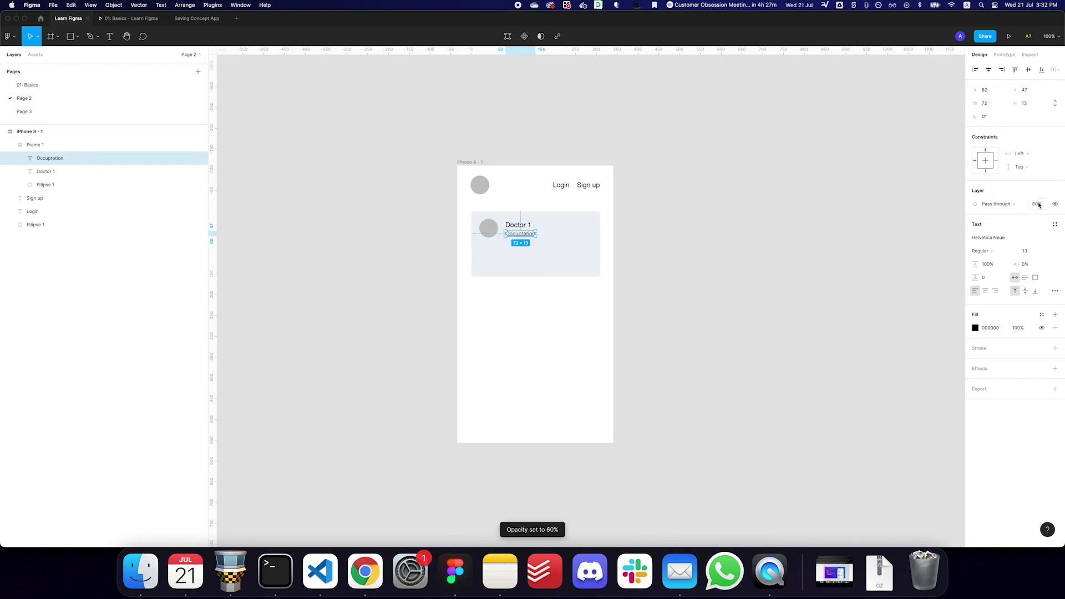
click(746, 268)
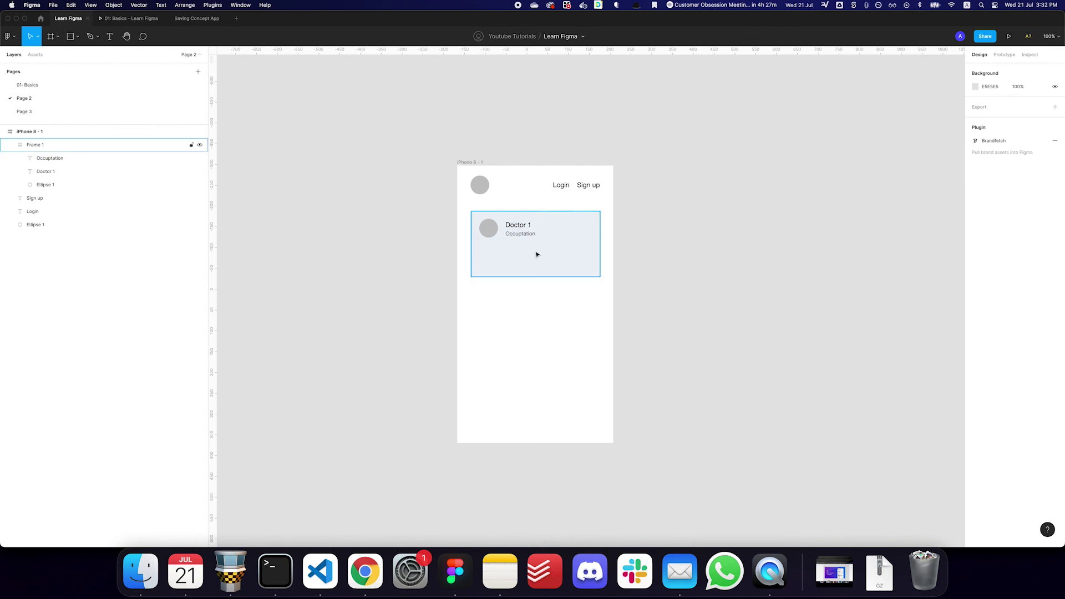
Add a text box about 254 × 58 across the card's lower part reading "This is some text that I've just added for Doctor 1.".
key(t)
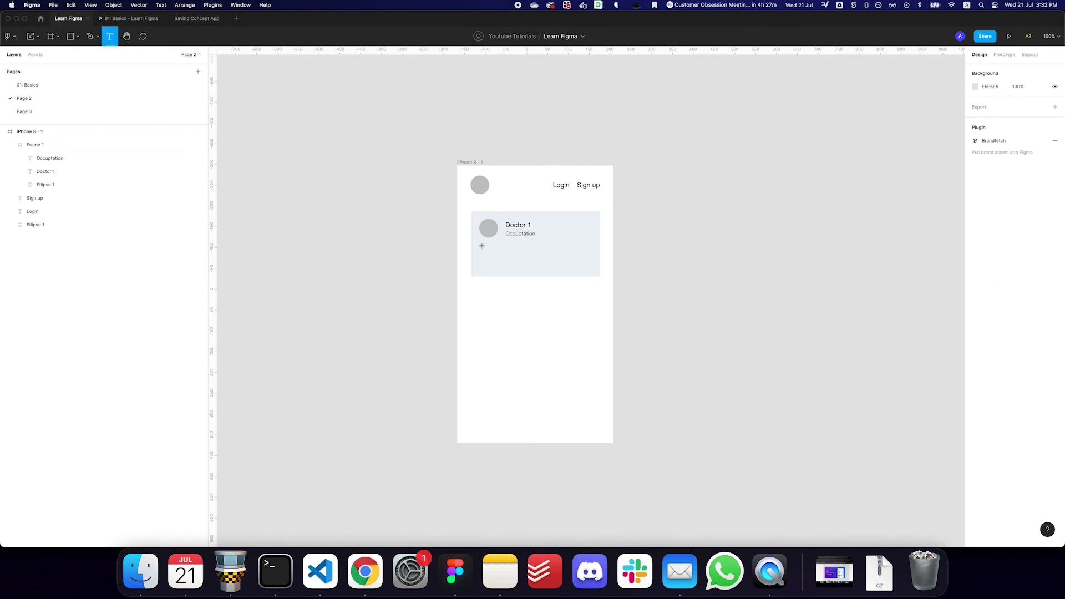
drag(481, 244, 588, 271)
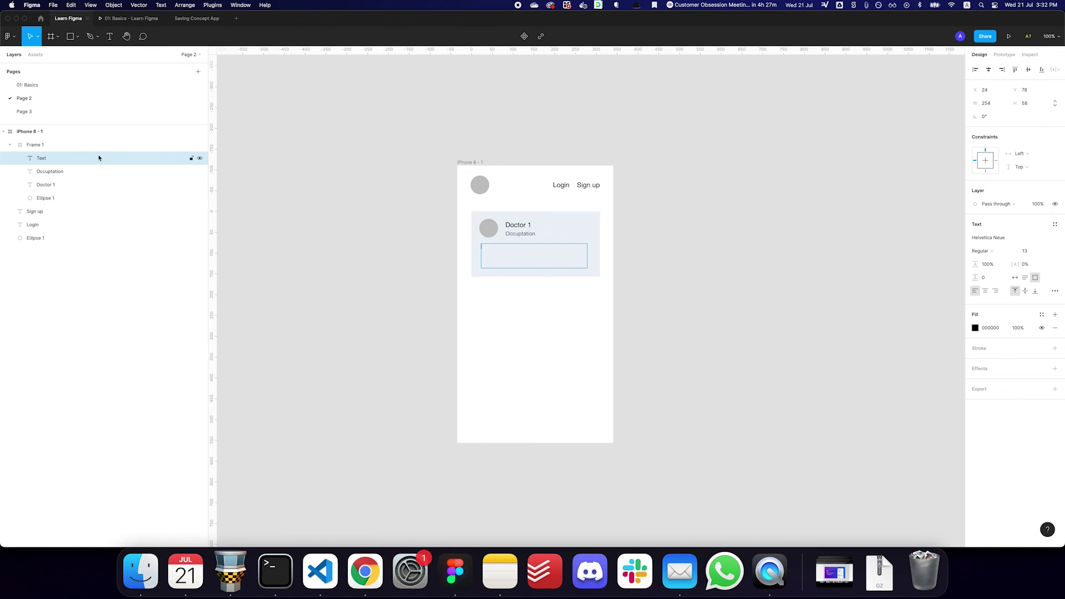
text(his is some text that I've just added for Dcot)
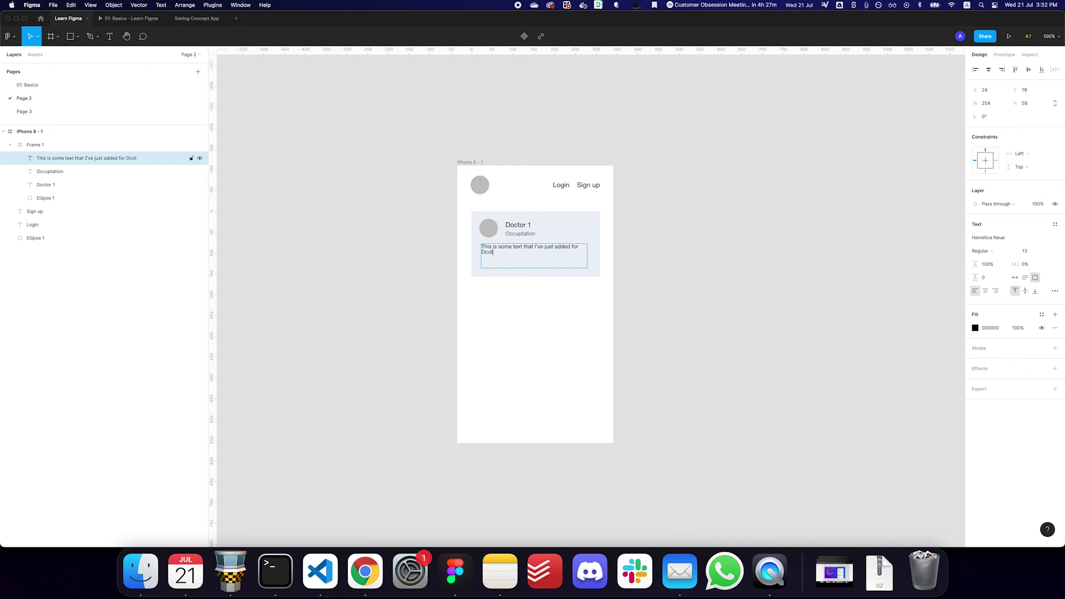
key(BackSpace)
key(BackSpace)
key(BackSpace)
key(BackSpace)
text(Doctor 1.)
key(Escape)
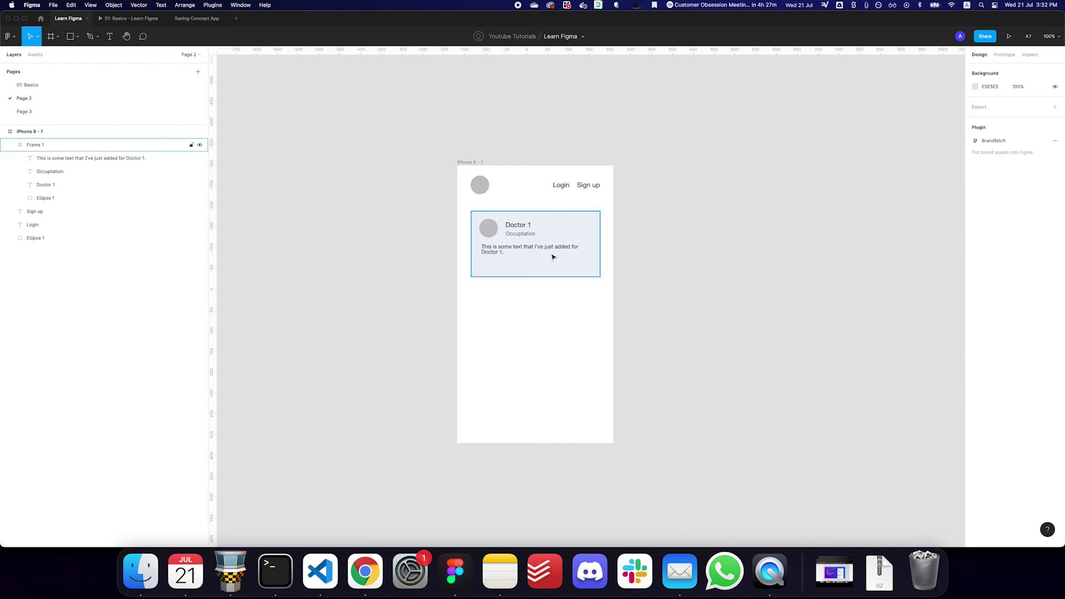
Shorten the description text box to about 30 high and the card frame to about 128 high.
drag(531, 268, 530, 256)
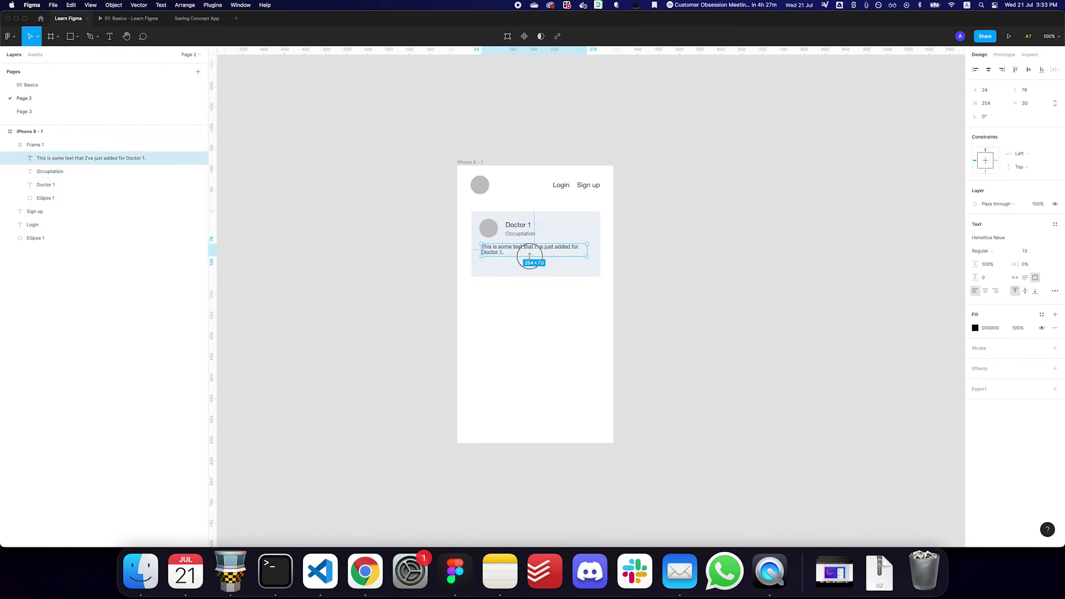
click(534, 276)
drag(533, 276, 533, 264)
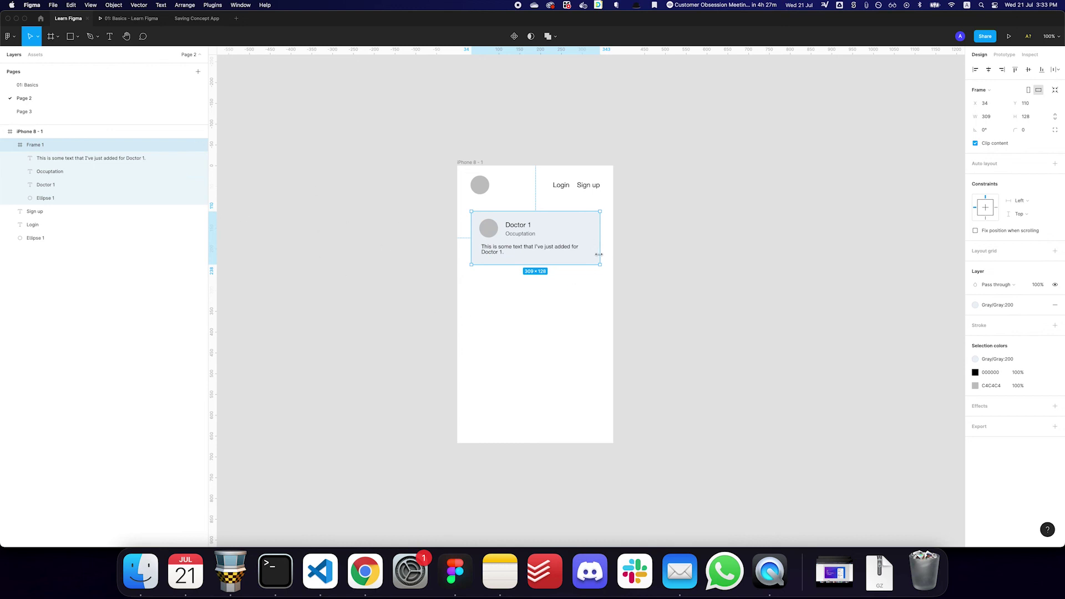
Collapse the card's layers, copy the card below itself at Y 258, and repeat the copy with the same spacing.
click(11, 145)
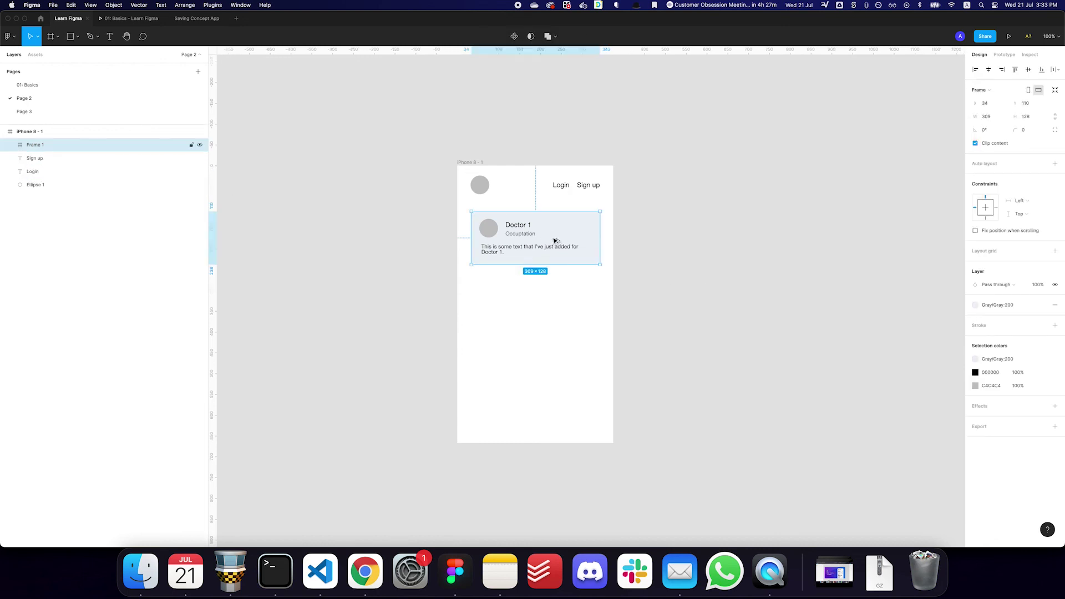
drag(554, 240, 555, 301)
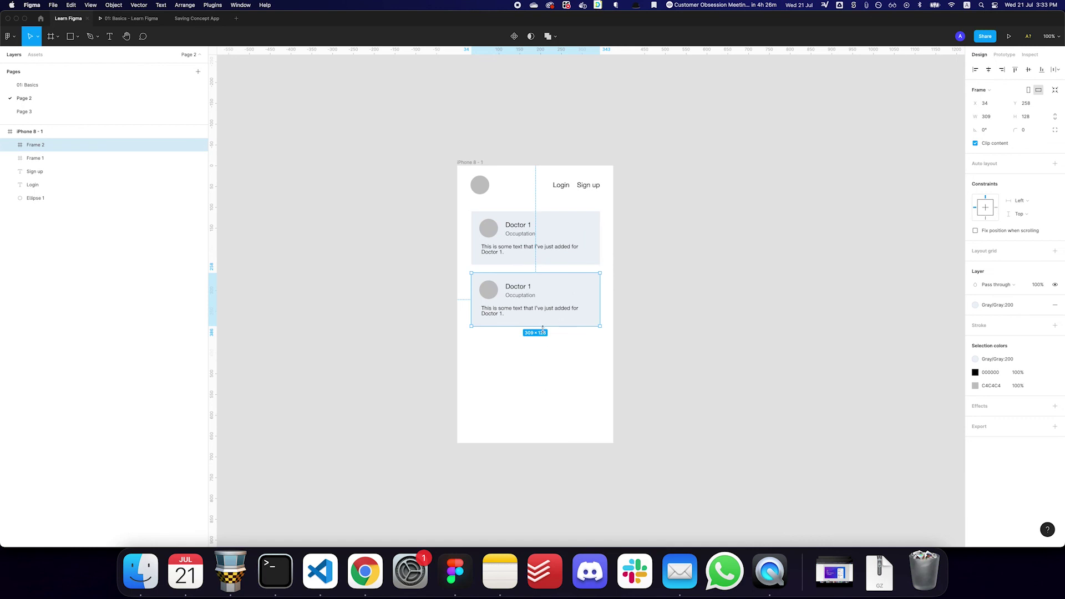
key(super+d)
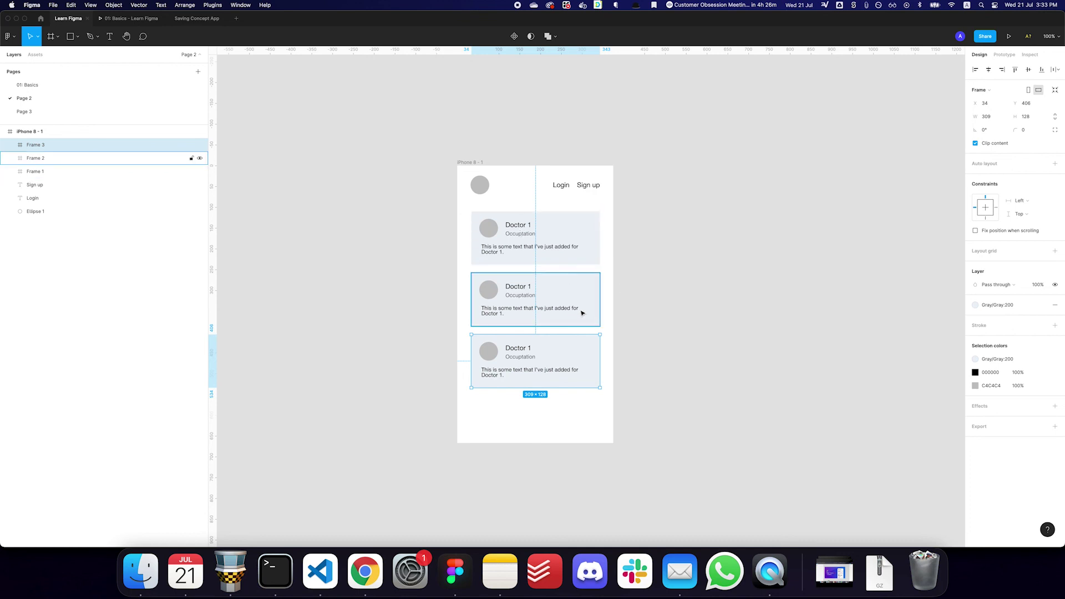
click(648, 305)
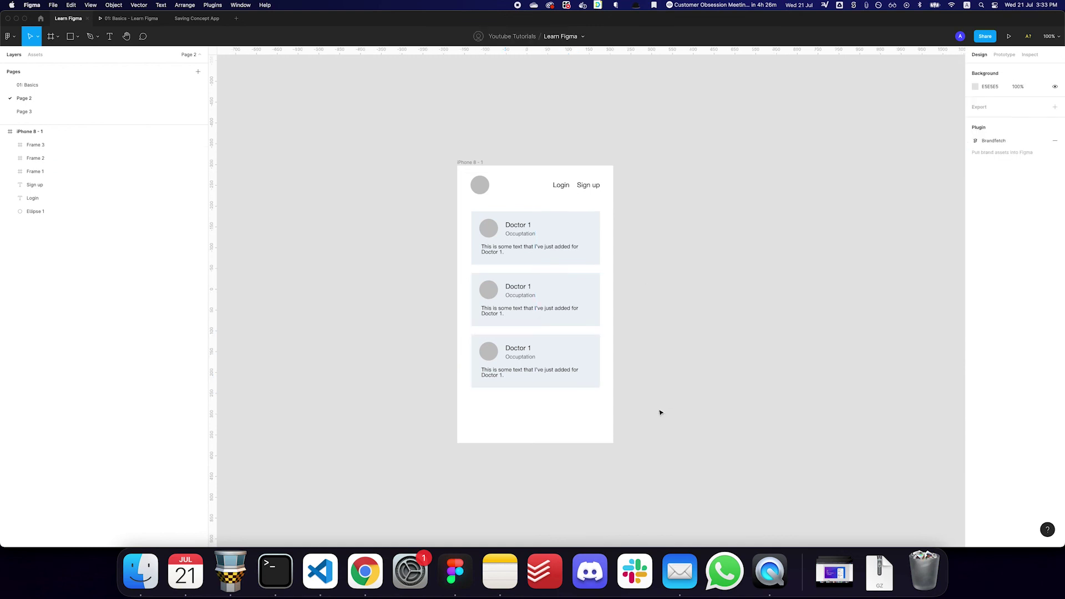
Select the whole iPhone 8 - 1 frame to show the complete phone screen.
drag(694, 482, 430, 134)
click(471, 145)
click(472, 161)
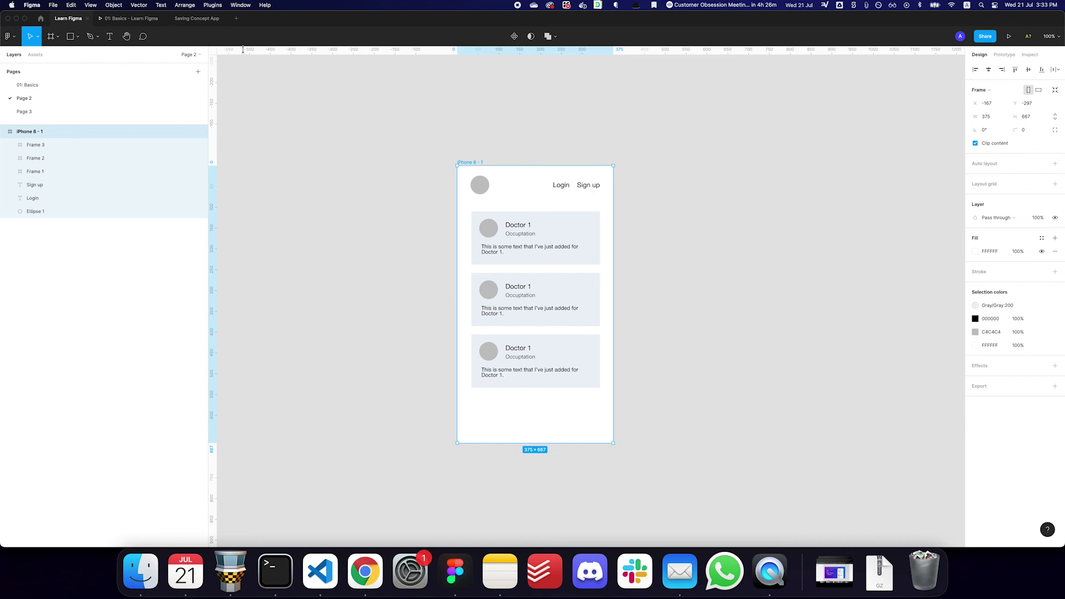
Examine the Saving Concept App screens and the 01: Basics prototype, and return to the Learn Figma file.
click(197, 19)
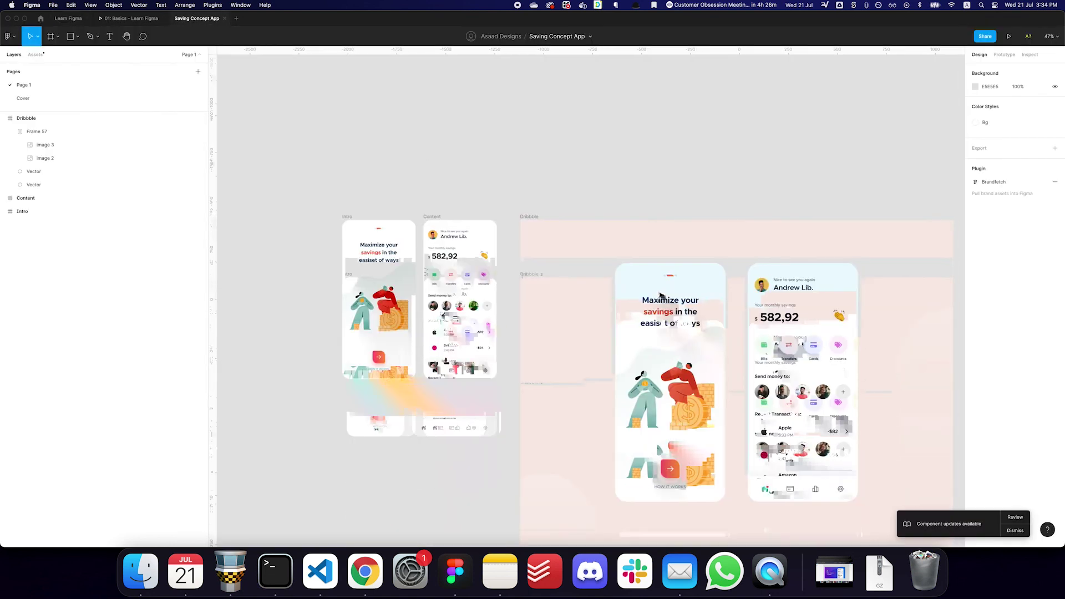
scroll(660, 295, right, 5)
scroll(660, 295, down, 2)
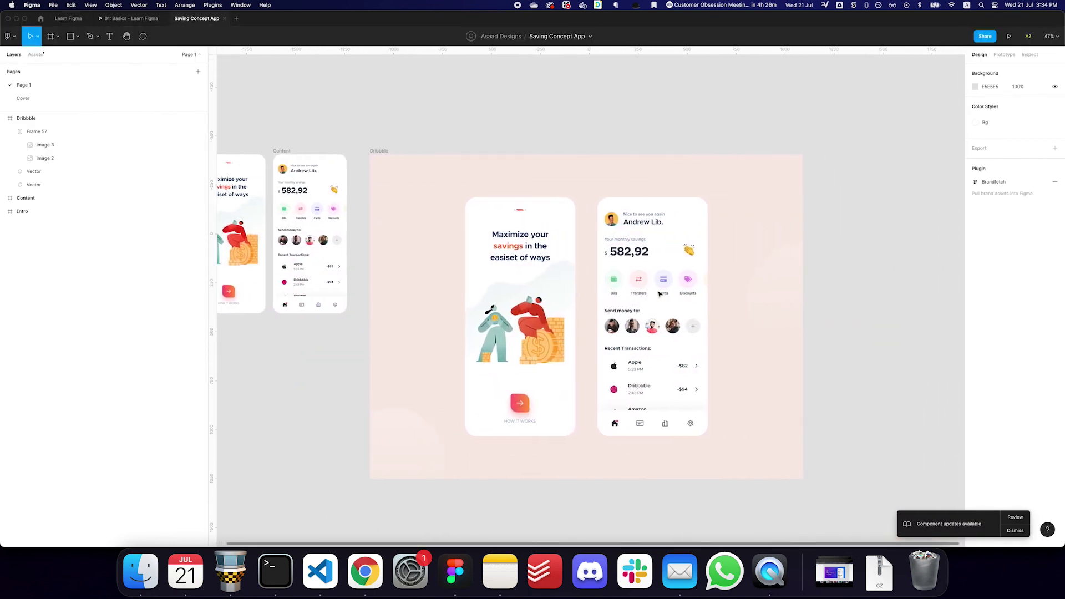
drag(425, 155, 758, 498)
key(shift+2)
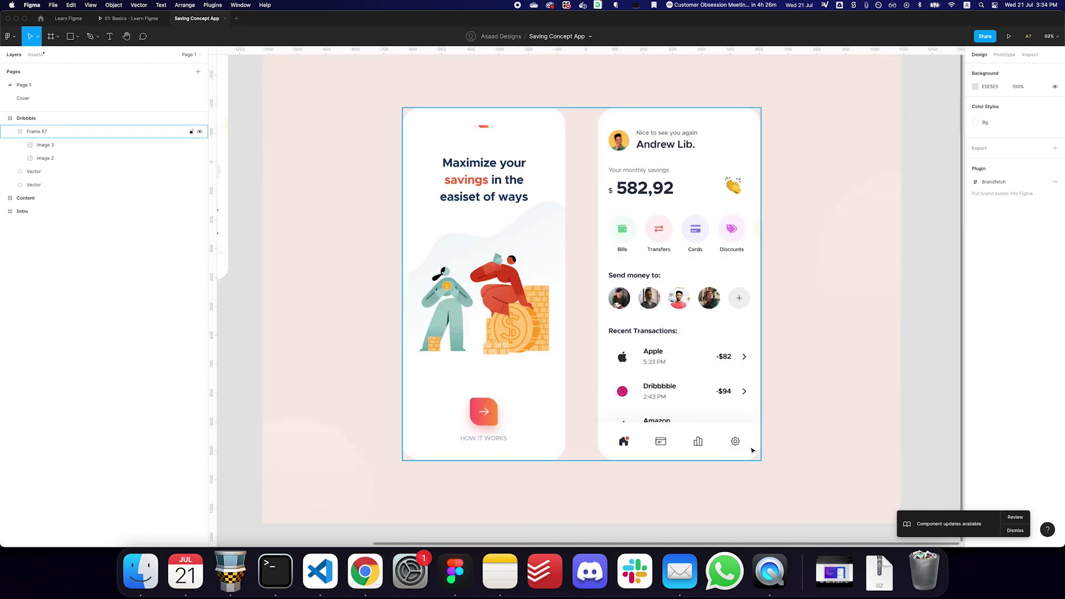
scroll(693, 427, down, 5)
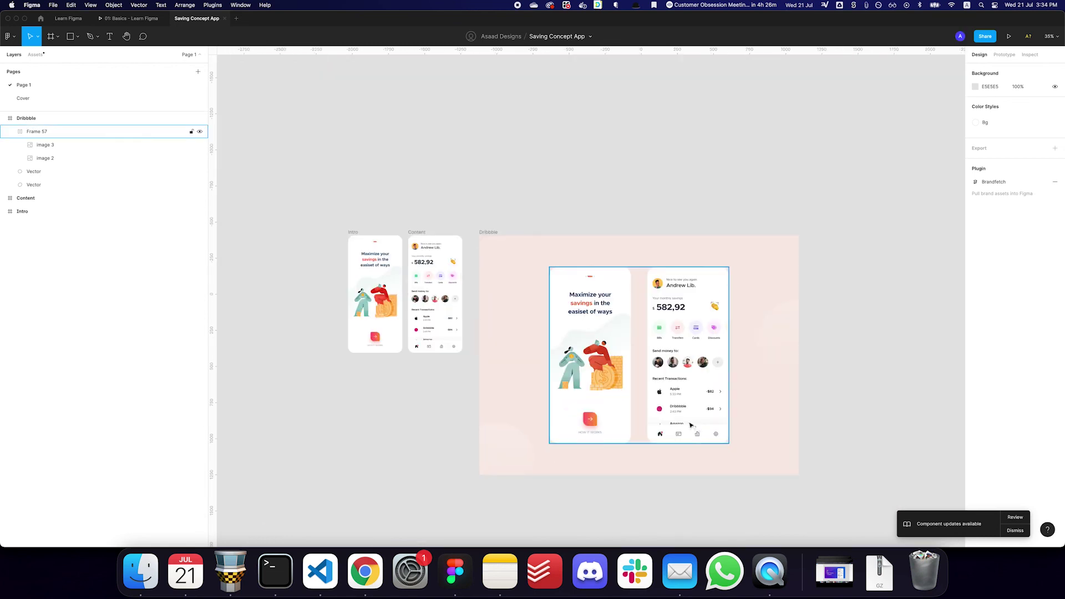
click(184, 89)
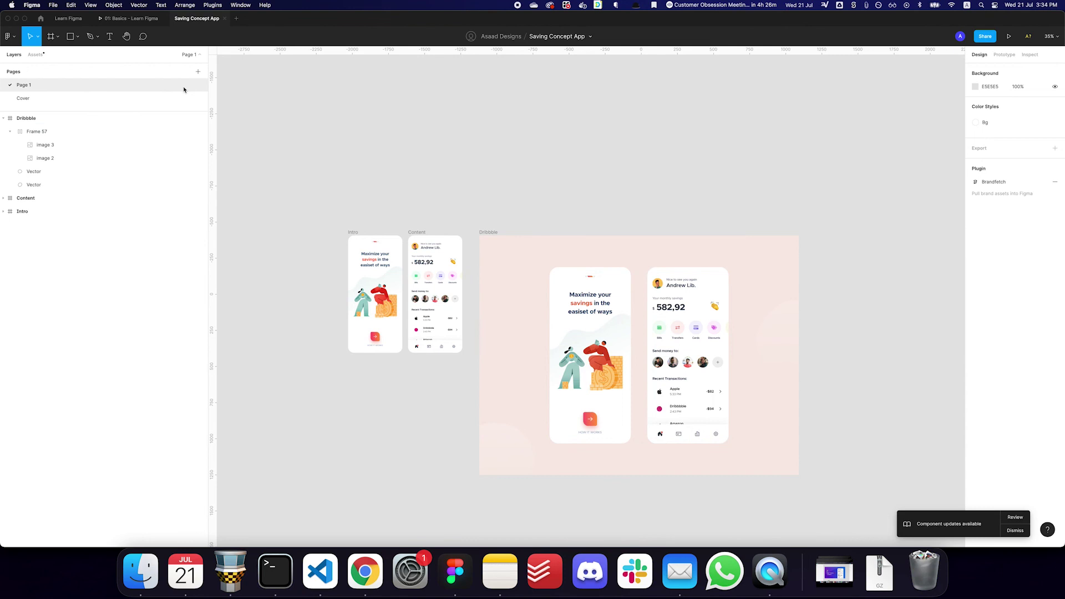
click(144, 19)
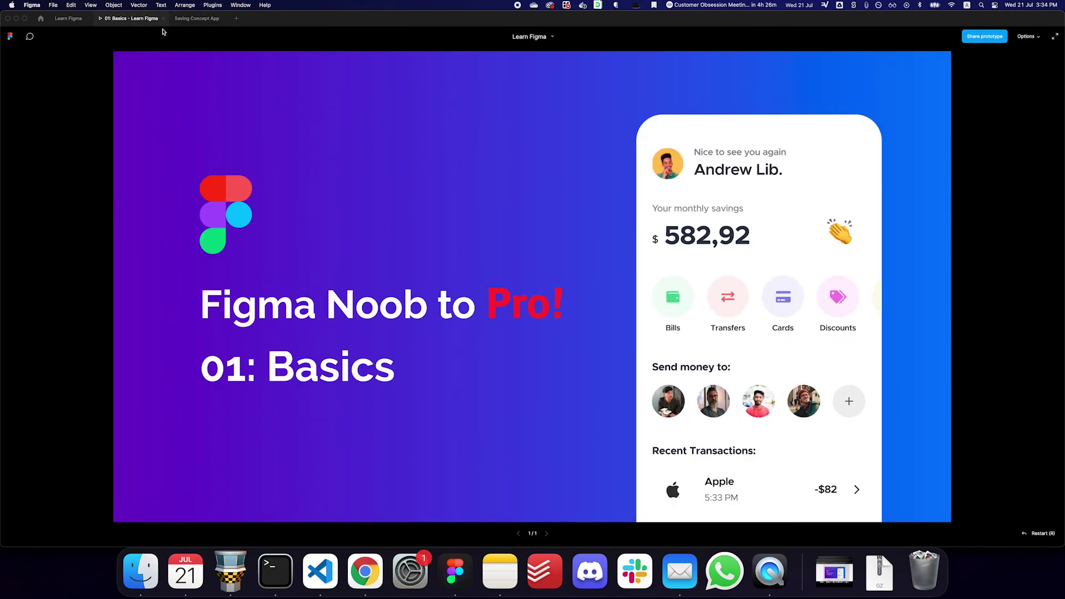
key(ctrl+shift+Tab)
click(481, 139)
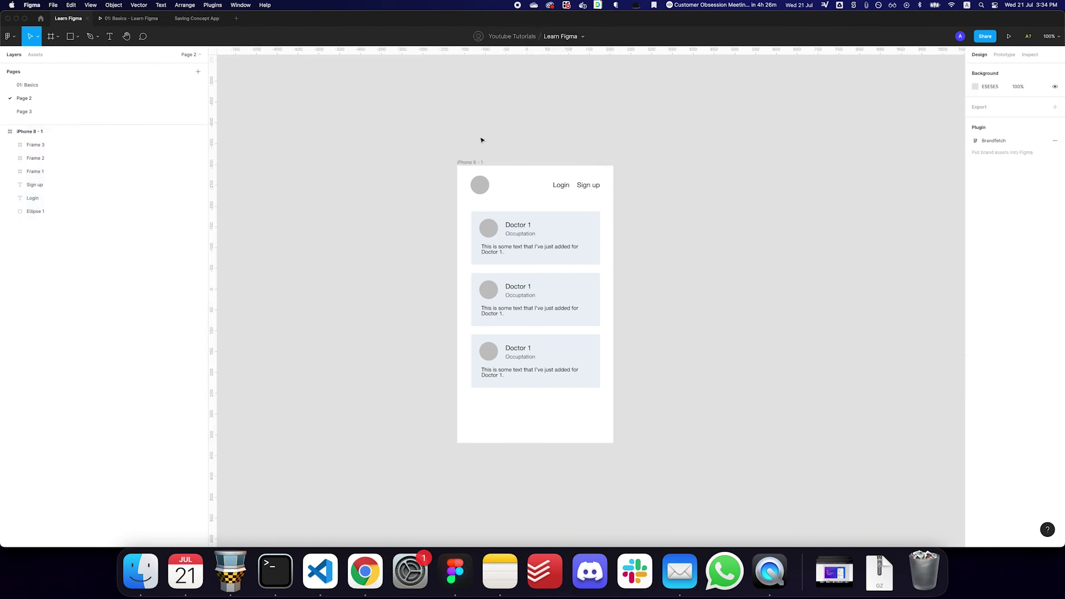